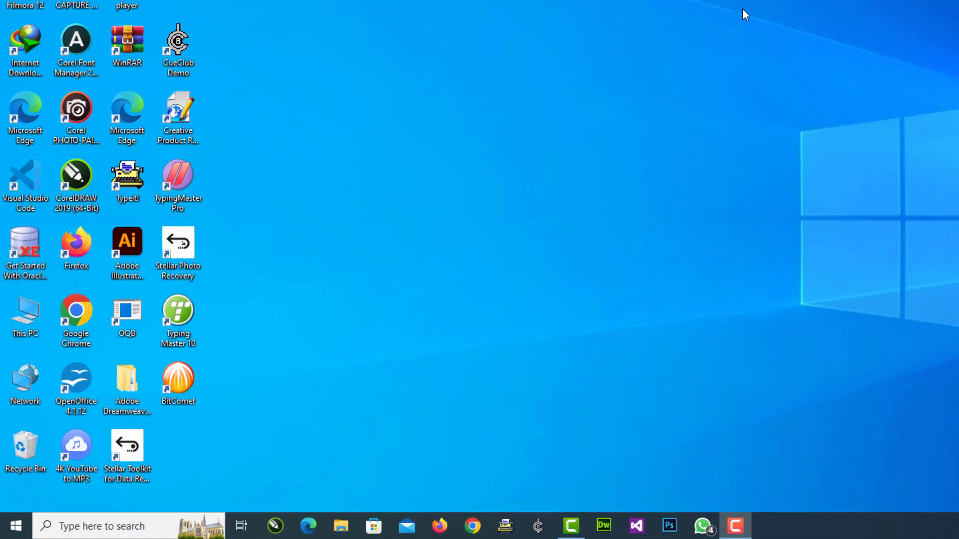
# Launch Word with the Run command winword, dismiss the licence notice and create a blank document.
pyautogui.press('super+r')
pyautogui.write('winword')
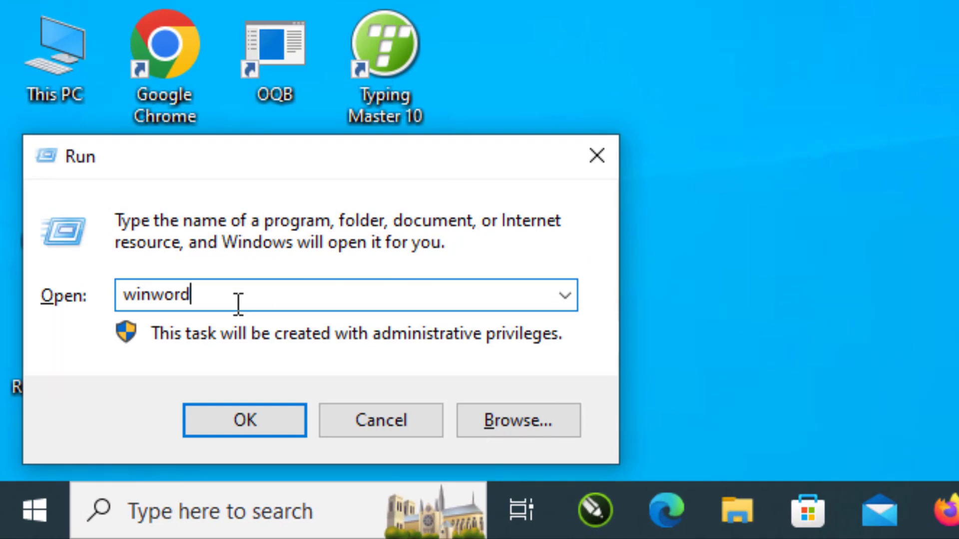
pyautogui.moveTo(197, 298); pyautogui.dragTo(105, 296)
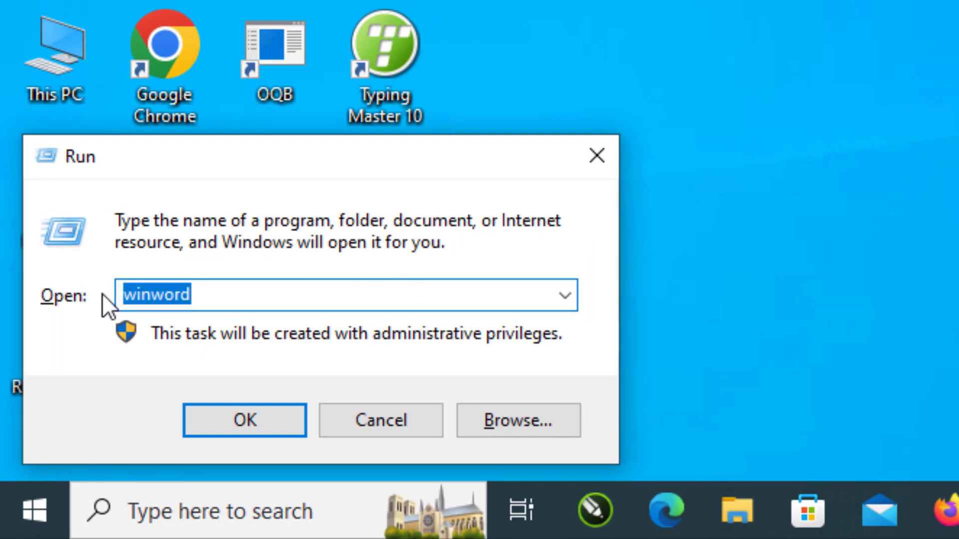
pyautogui.moveTo(229, 299); pyautogui.dragTo(97, 301)
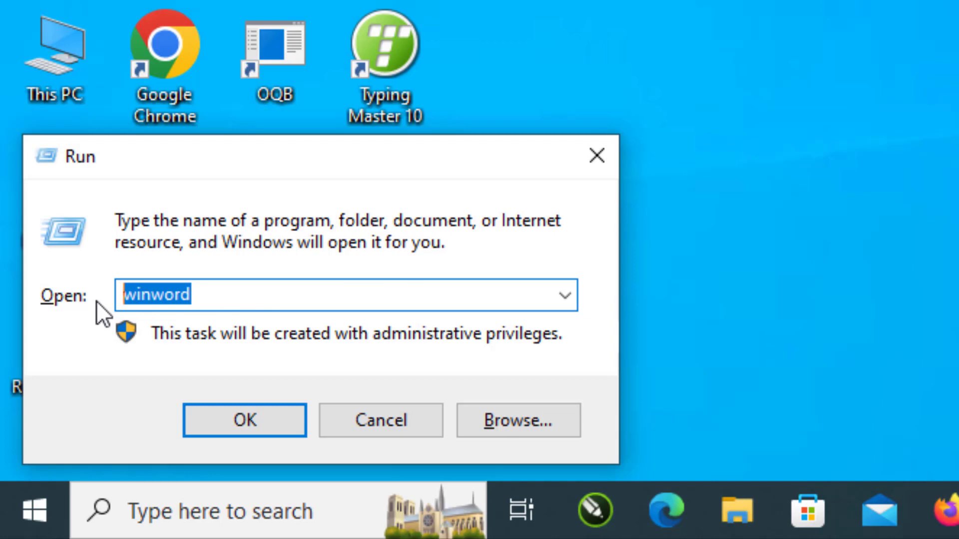
pyautogui.click(244, 428)
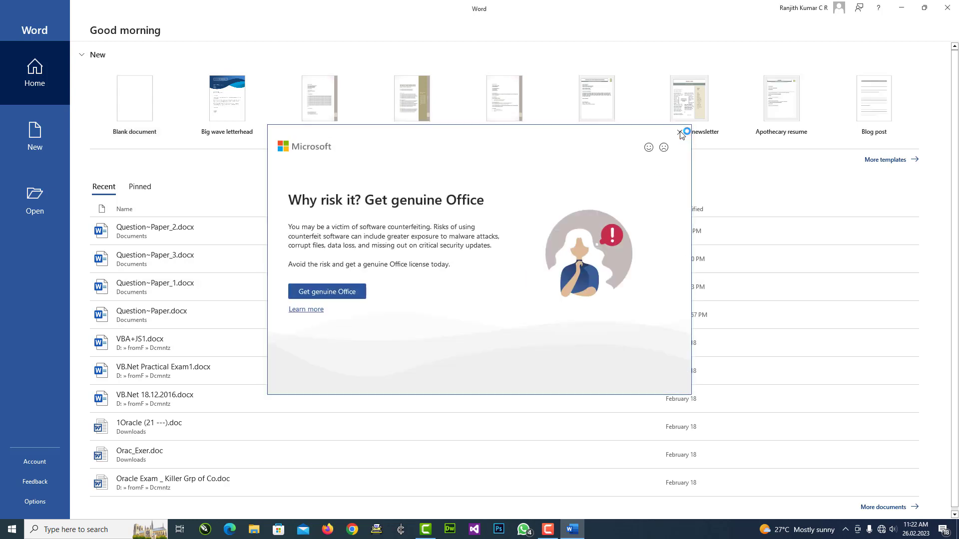
pyautogui.click(677, 134)
pyautogui.click(145, 113)
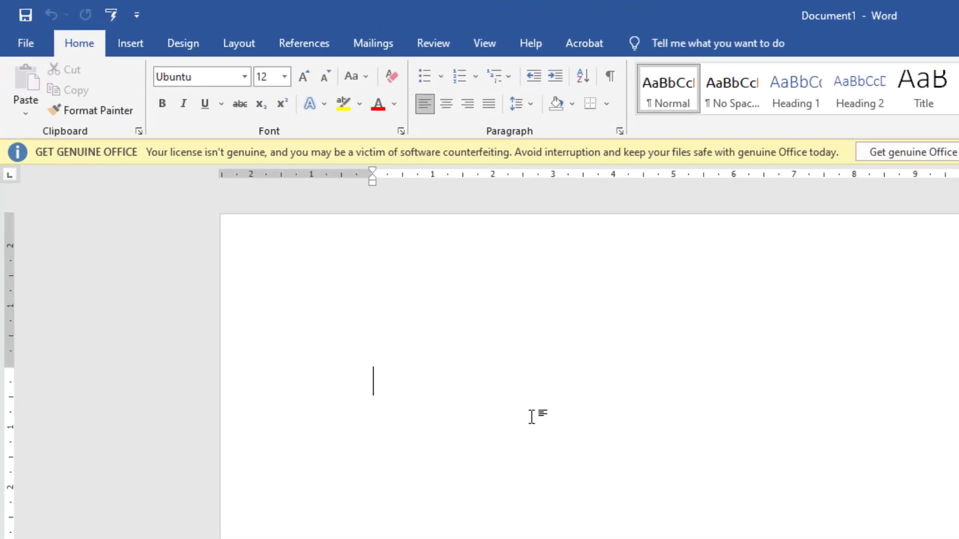
# Insert a yellow smiling-face emoji on the first line and a black ☻ smiley on the second line.
pyautogui.write(':)')
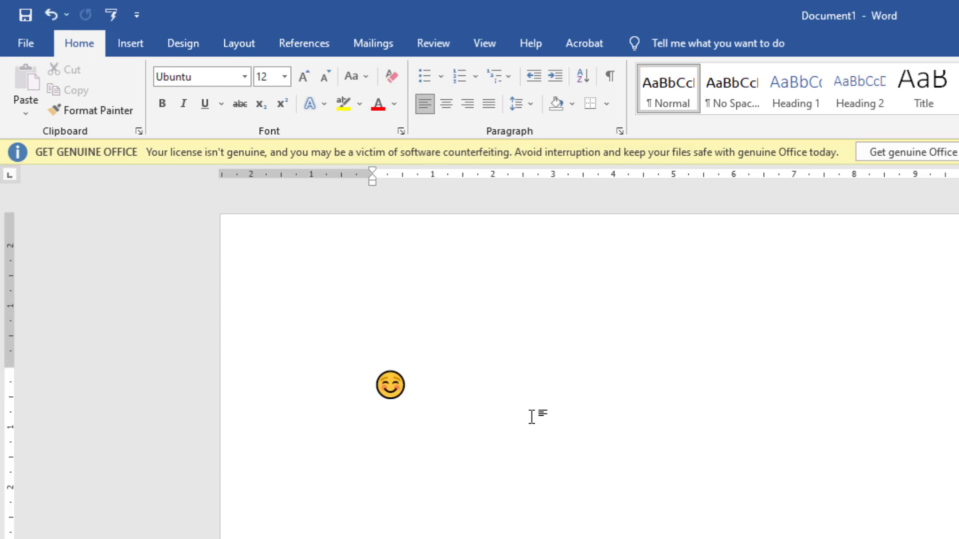
pyautogui.press('Return')
pyautogui.write(':)')
pyautogui.press('Return')
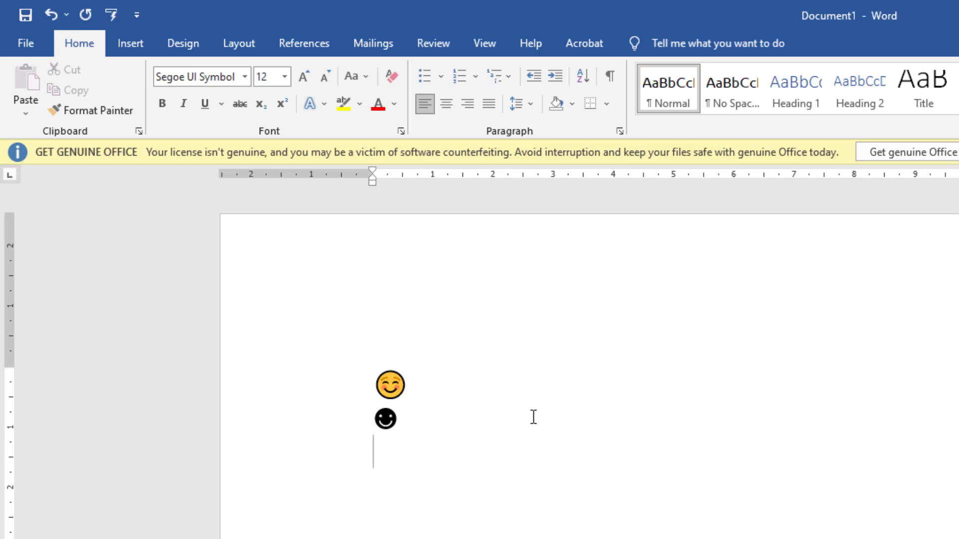
# Enter the arrow symbols ↨ ↕ ↨ ↑ ↓ → ← separated by spaces on the third line, removing any stray smiley.
pyautogui.write('↨ ↕ ↨ ☻4')
pyautogui.press('BackSpace')
pyautogui.press('BackSpace')
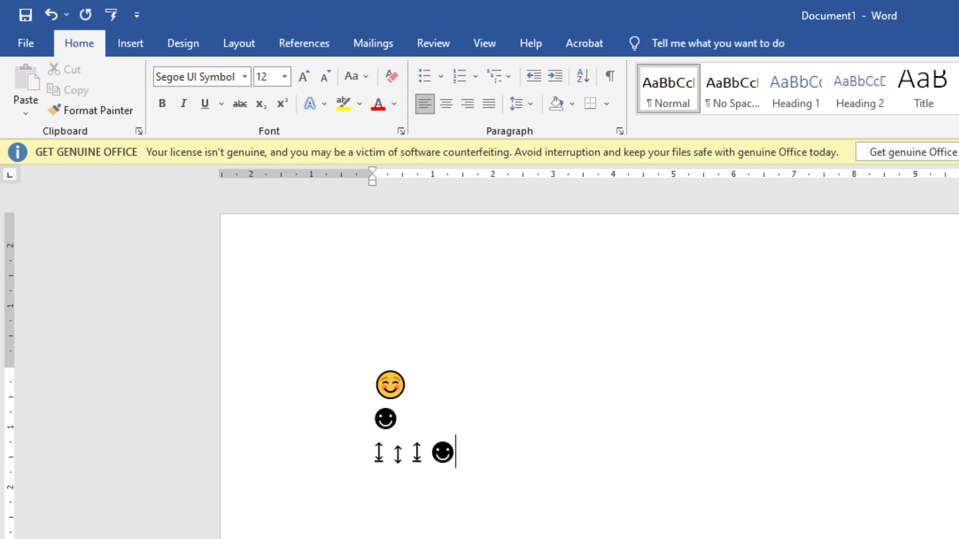
pyautogui.write('↑ ↓ ')
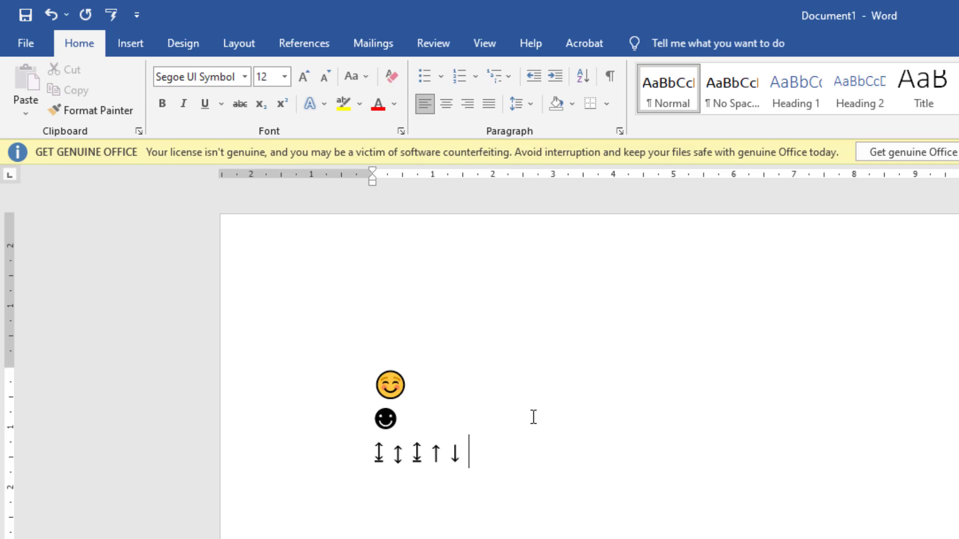
pyautogui.write('→ ←')
# Continue the arrow line with 90°, ☑, ☒ and ✓, and start a new line.
pyautogui.write('90')
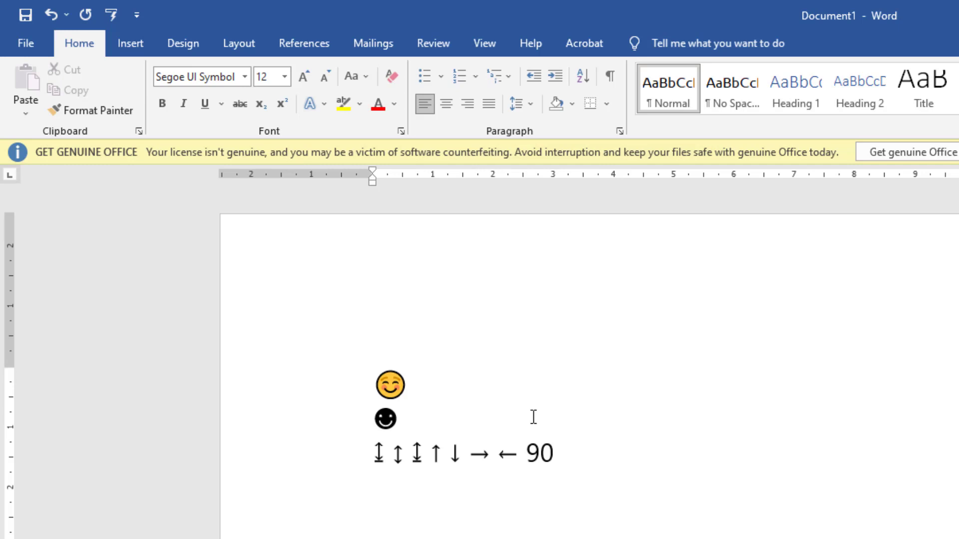
pyautogui.write('°')
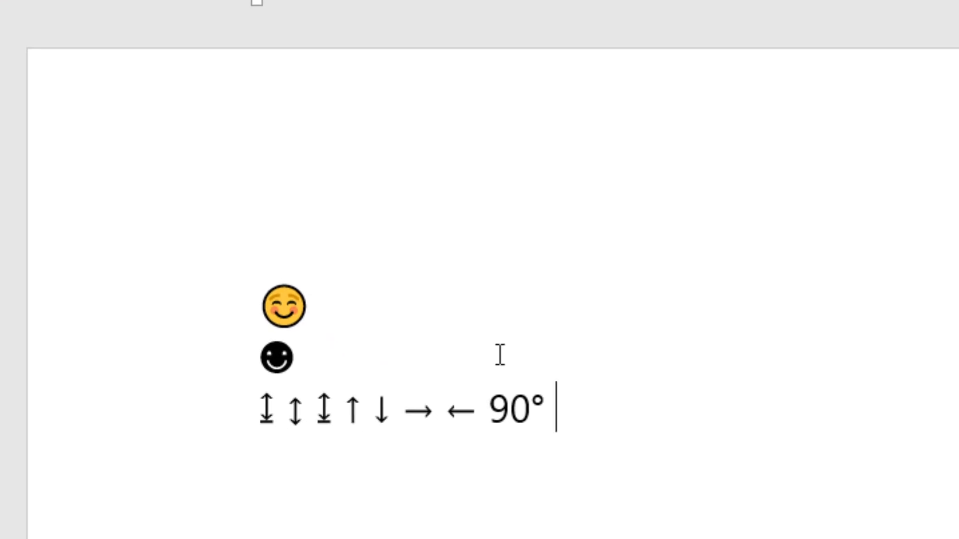
pyautogui.write('☑ ')
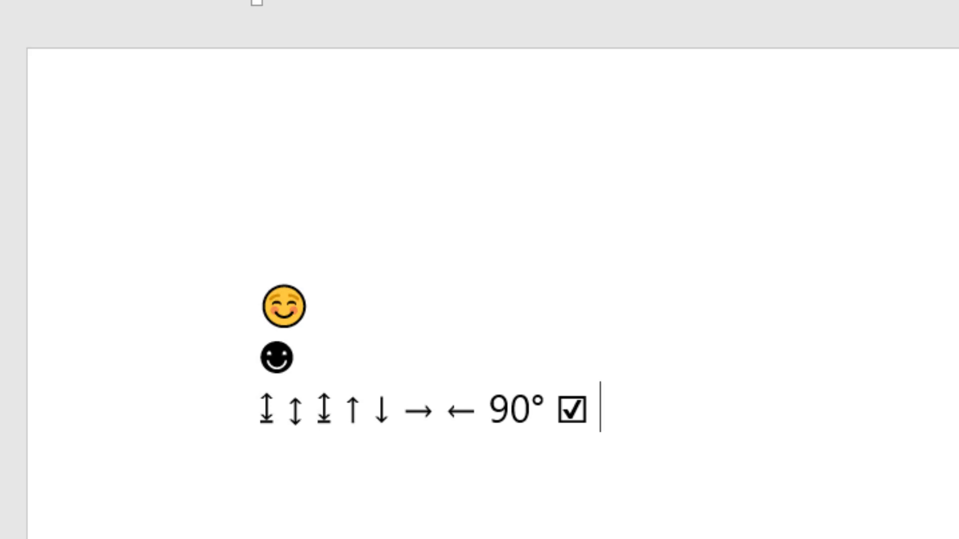
pyautogui.write('☒')
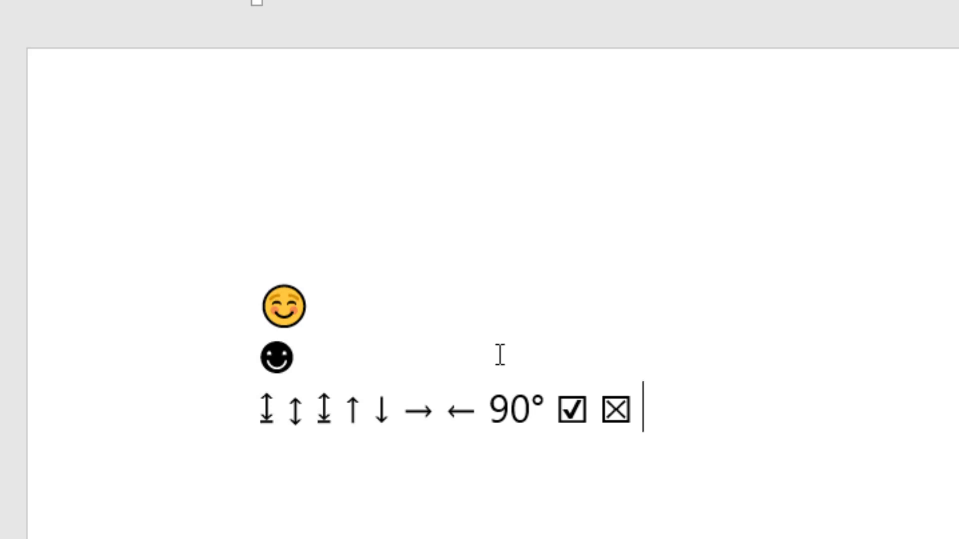
pyautogui.write('✓')
pyautogui.press('Return')
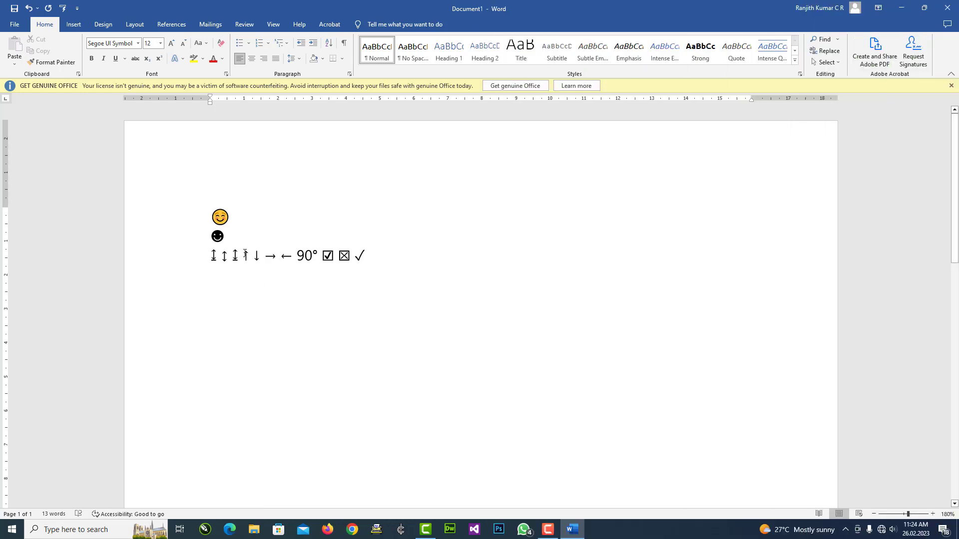
pyautogui.doubleClick(245, 254)
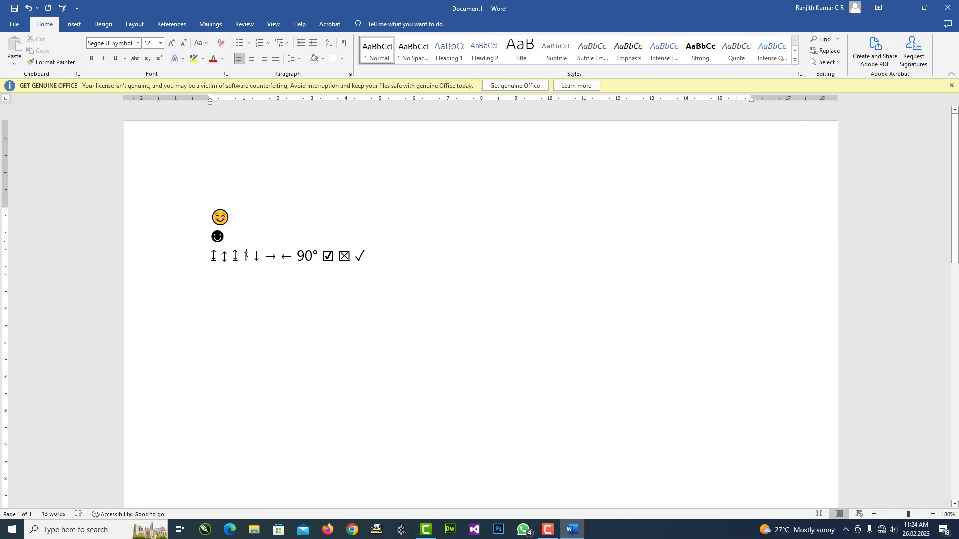
pyautogui.click(215, 279)
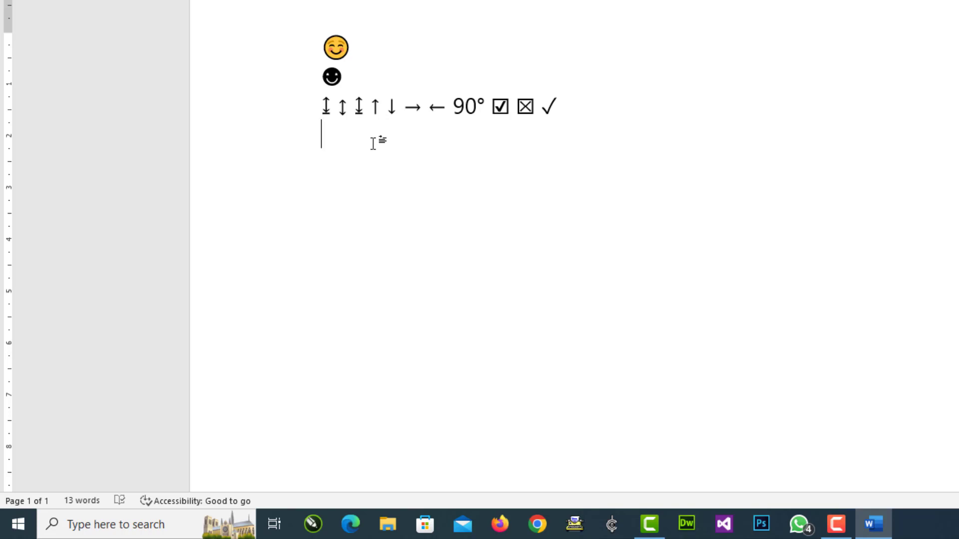
pyautogui.doubleClick(375, 106)
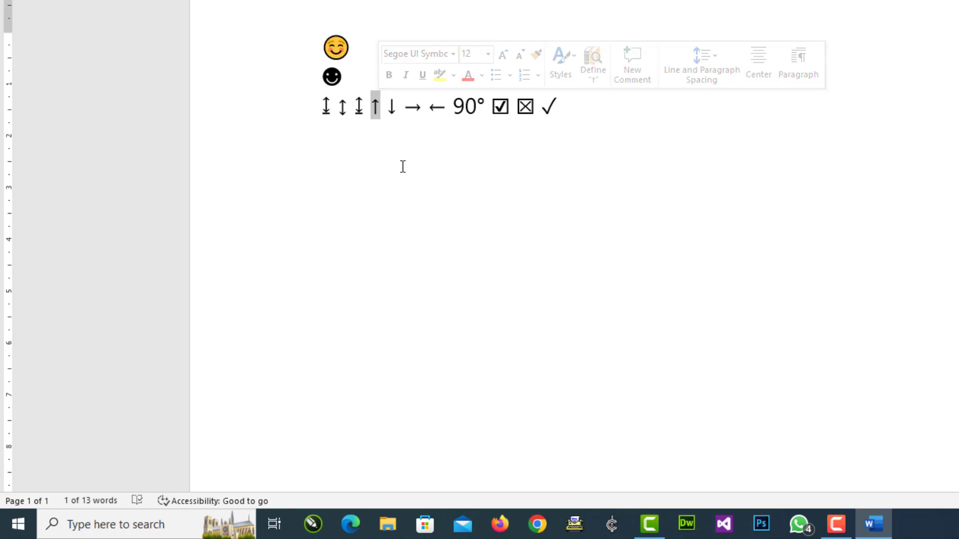
# Below the symbols, enter 10000 and 8000 on consecutive lines, and after a blank line 10000 and 12000.
pyautogui.click(320, 165)
pyautogui.write('10000')
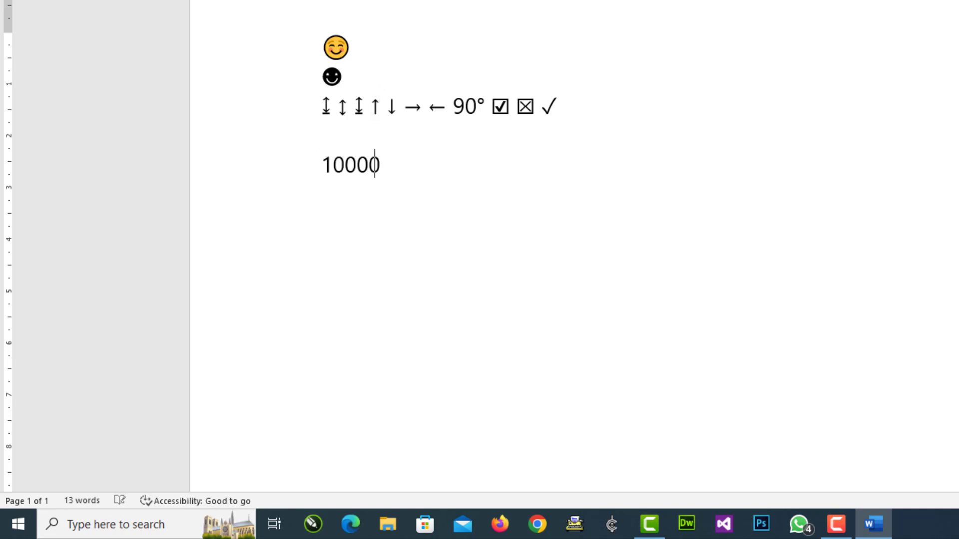
pyautogui.press('Return')
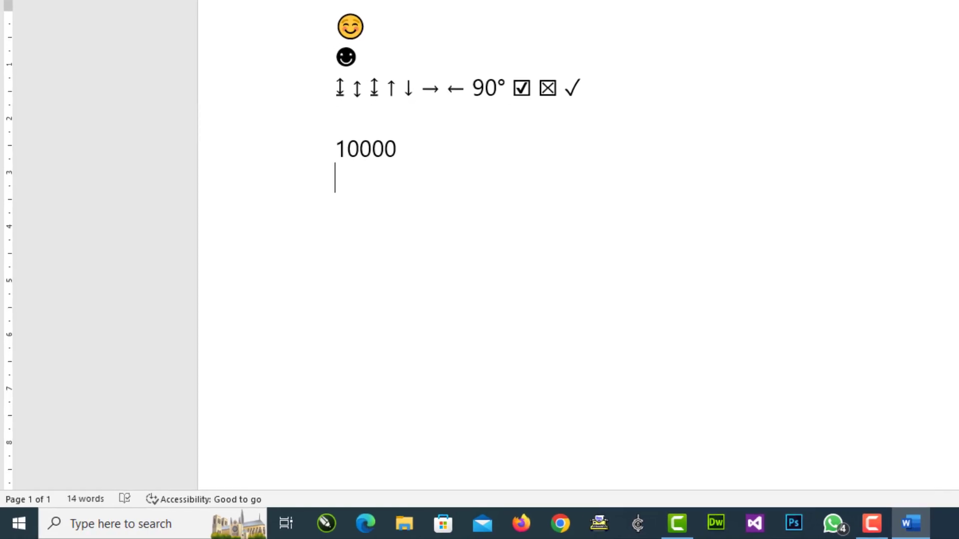
pyautogui.write('8000')
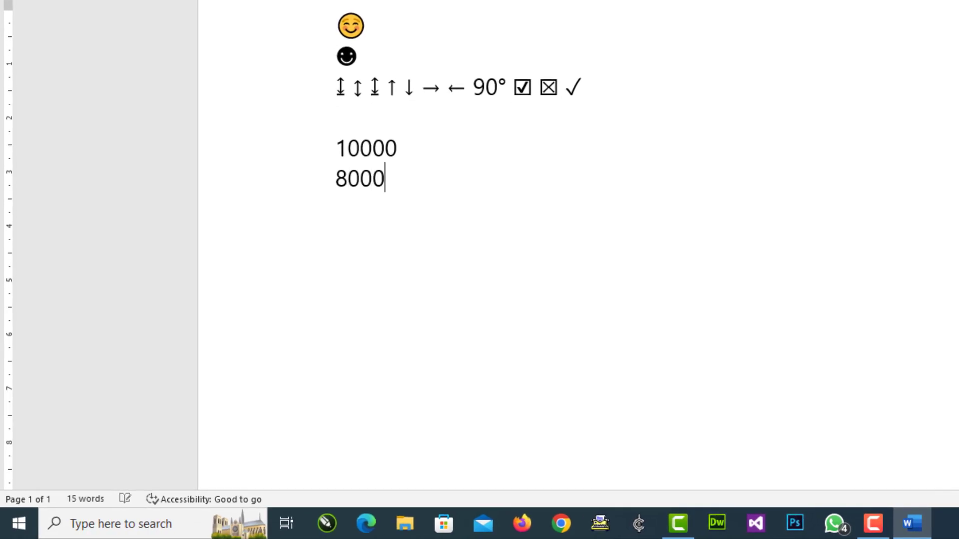
pyautogui.press('Return')
pyautogui.press('Return')
pyautogui.write('10000')
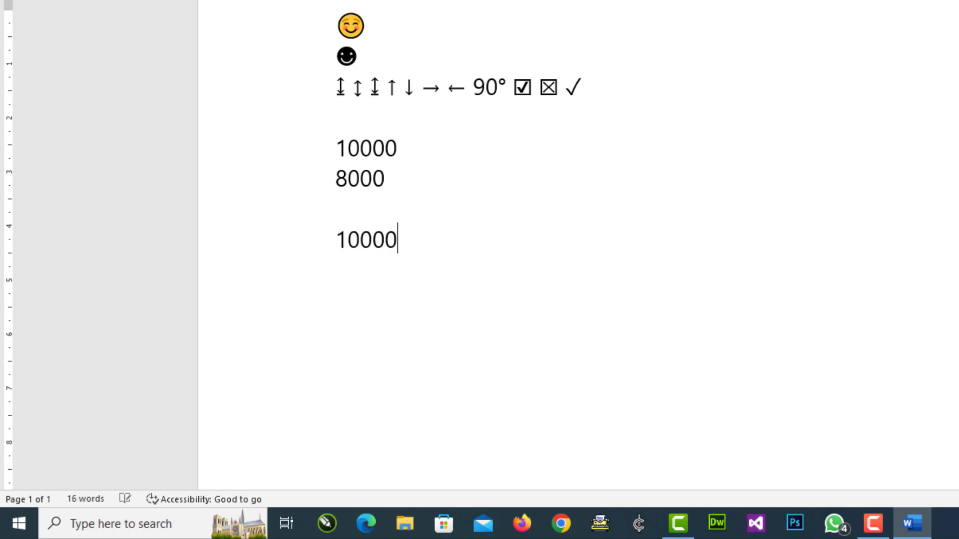
pyautogui.press('Return')
pyautogui.write('12000')
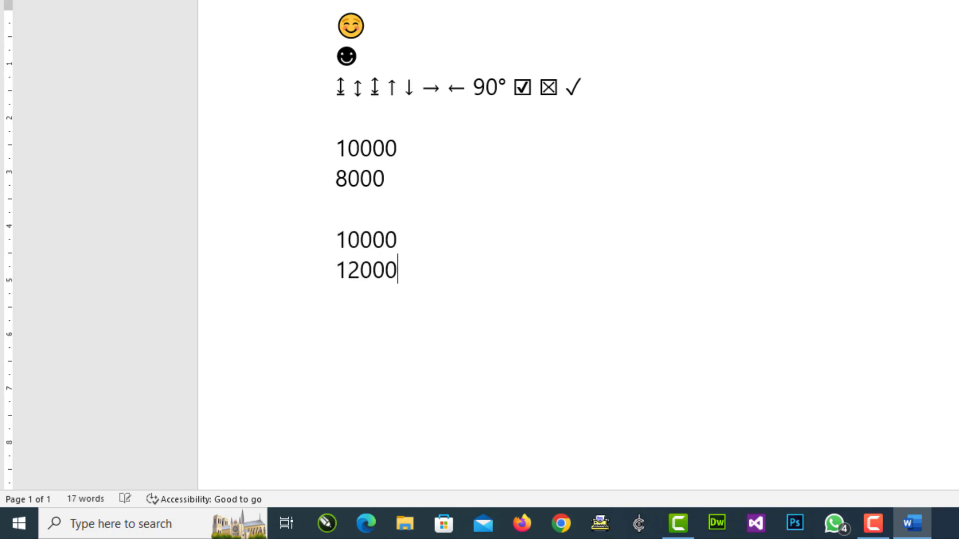
pyautogui.press('Return')
pyautogui.press('Return')
pyautogui.moveTo(335, 148); pyautogui.dragTo(408, 144)
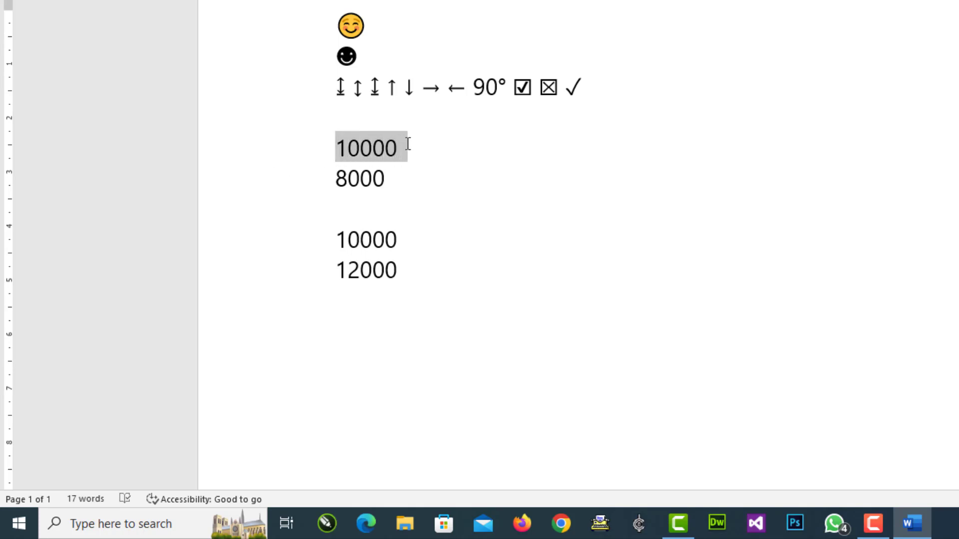
pyautogui.click(364, 318)
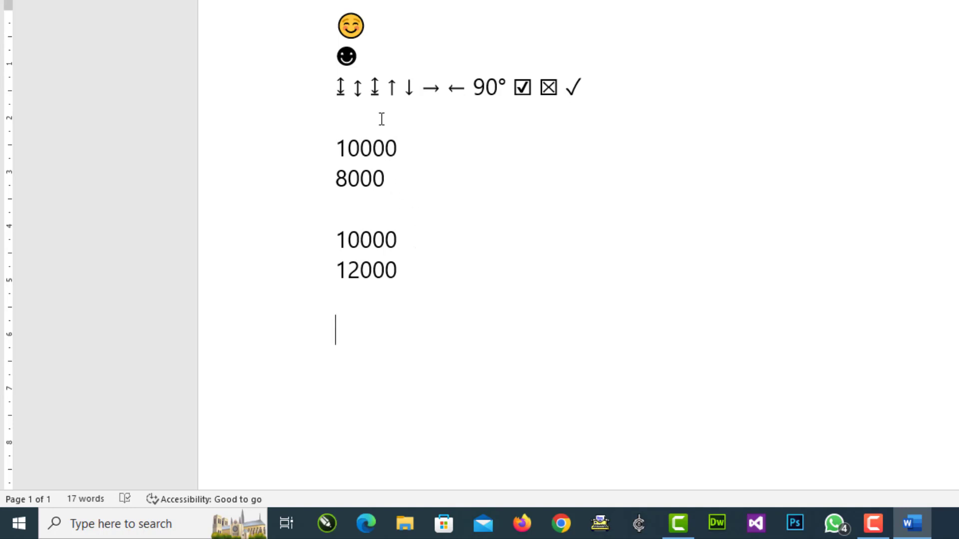
pyautogui.doubleClick(390, 86)
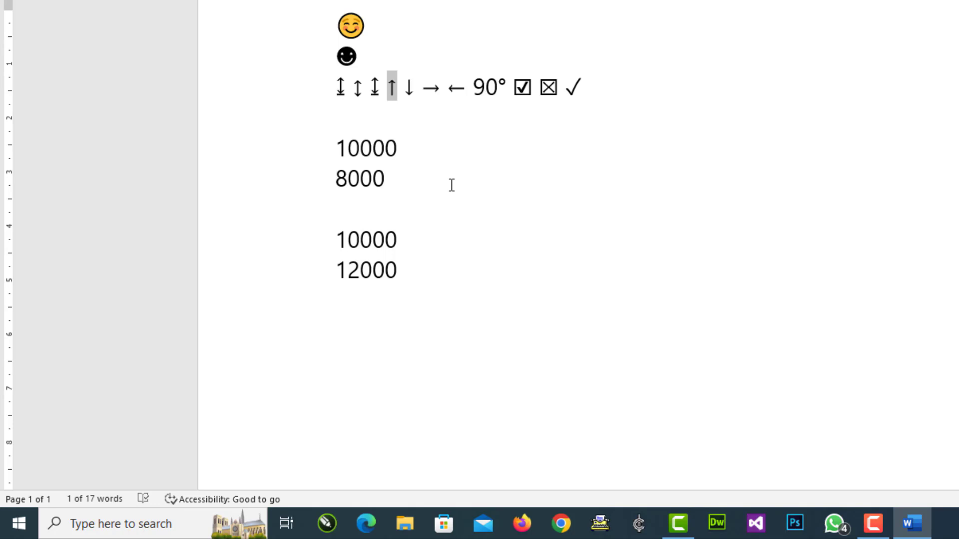
pyautogui.click(433, 145)
pyautogui.click(393, 84)
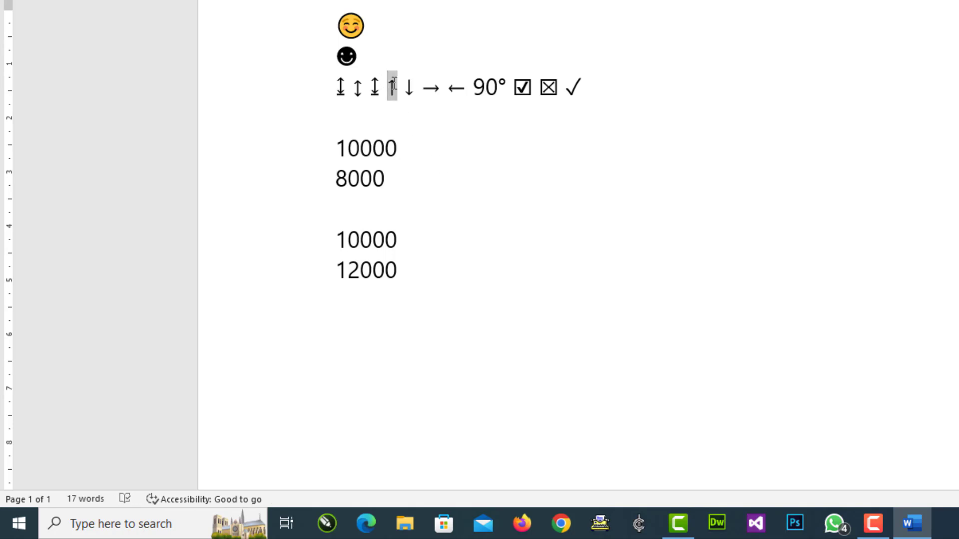
pyautogui.click(415, 140)
pyautogui.click(410, 85)
pyautogui.click(429, 178)
pyautogui.click(499, 314)
pyautogui.moveTo(396, 92); pyautogui.dragTo(388, 93)
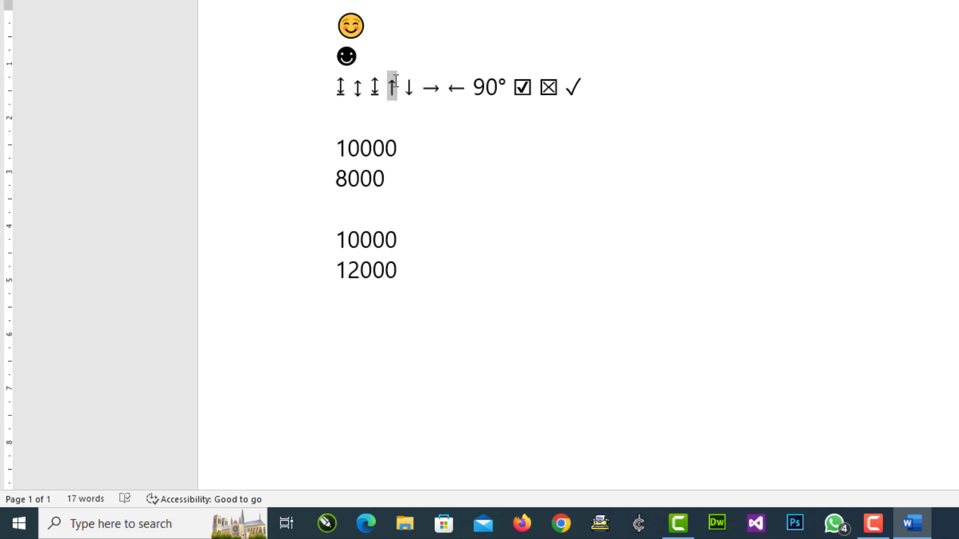
pyautogui.click(345, 322)
pyautogui.click(391, 84)
pyautogui.doubleClick(393, 83)
pyautogui.click(372, 321)
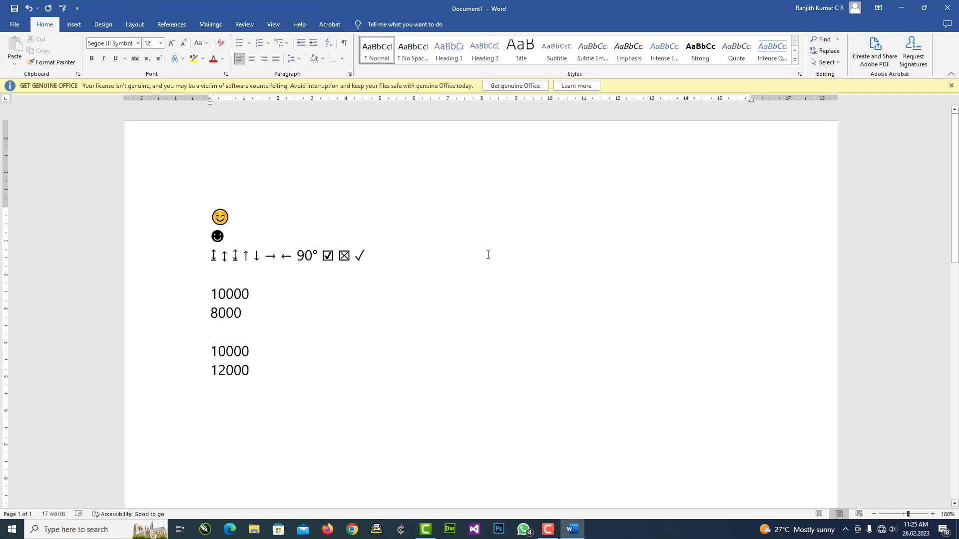
# Minimize Word, launch Excel with the Run command excel and create a blank workbook.
pyautogui.click(902, 9)
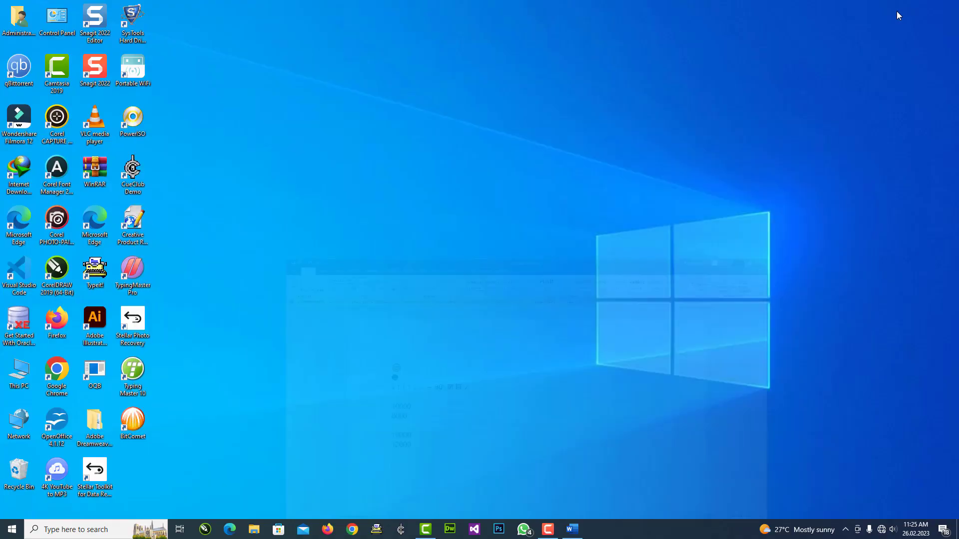
pyautogui.press('super+r')
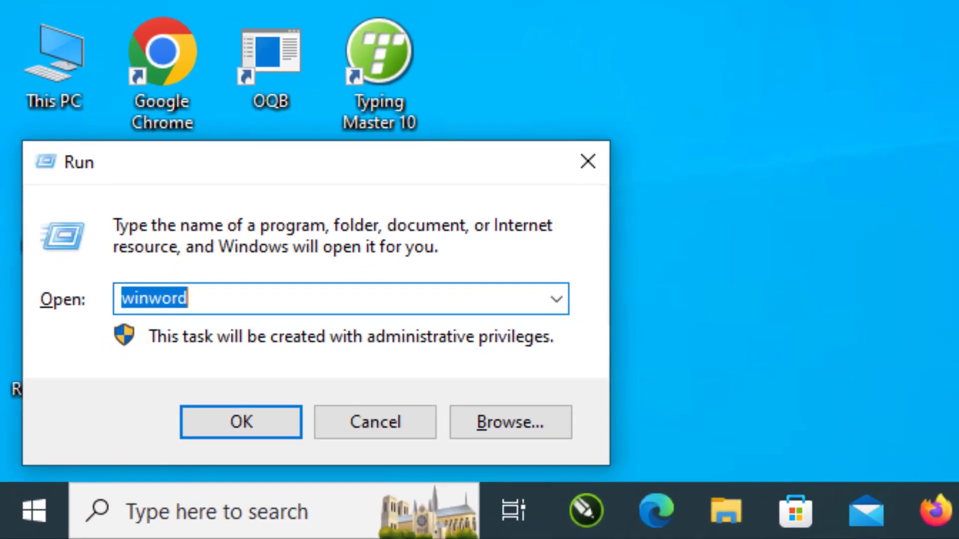
pyautogui.write('excel')
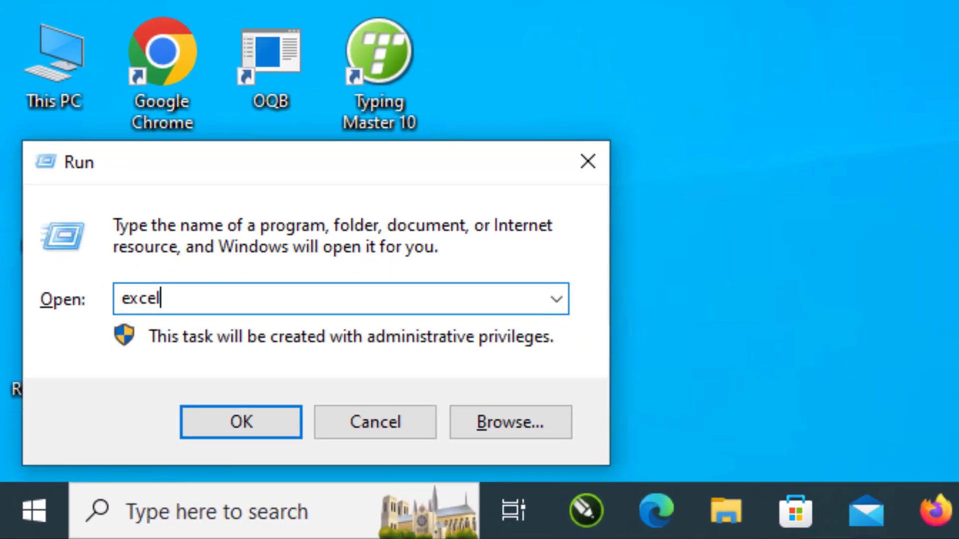
pyautogui.press('Return')
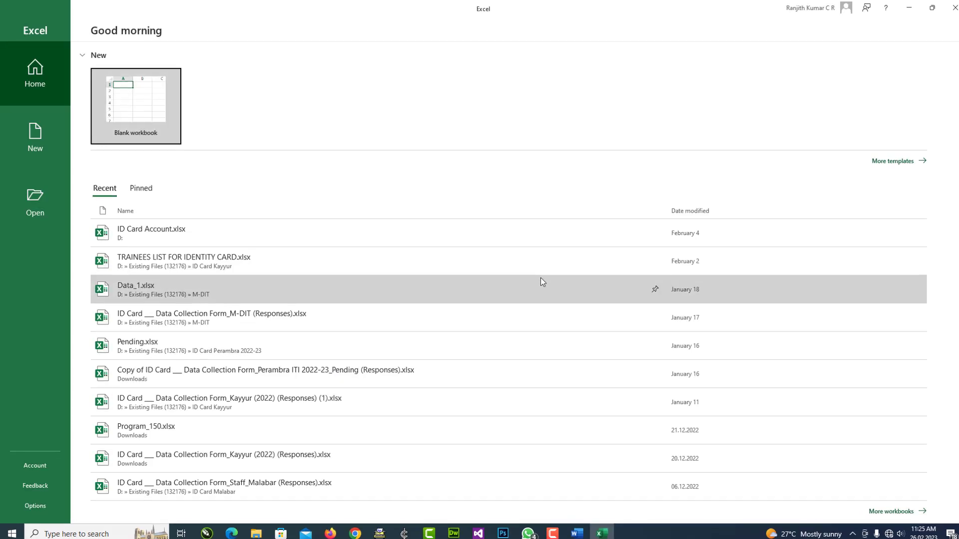
pyautogui.click(151, 107)
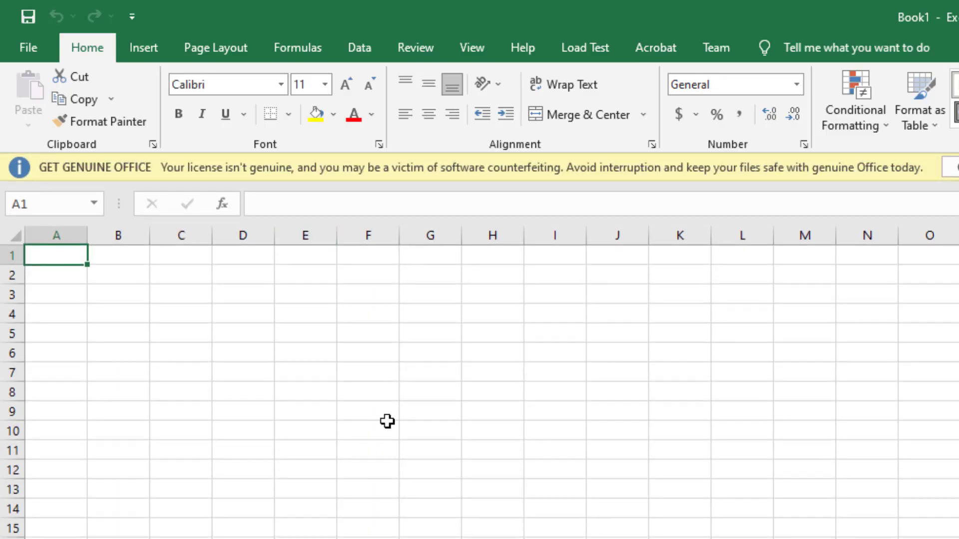
pyautogui.scroll(2, 387, 422)
pyautogui.scroll(4, 387, 422)
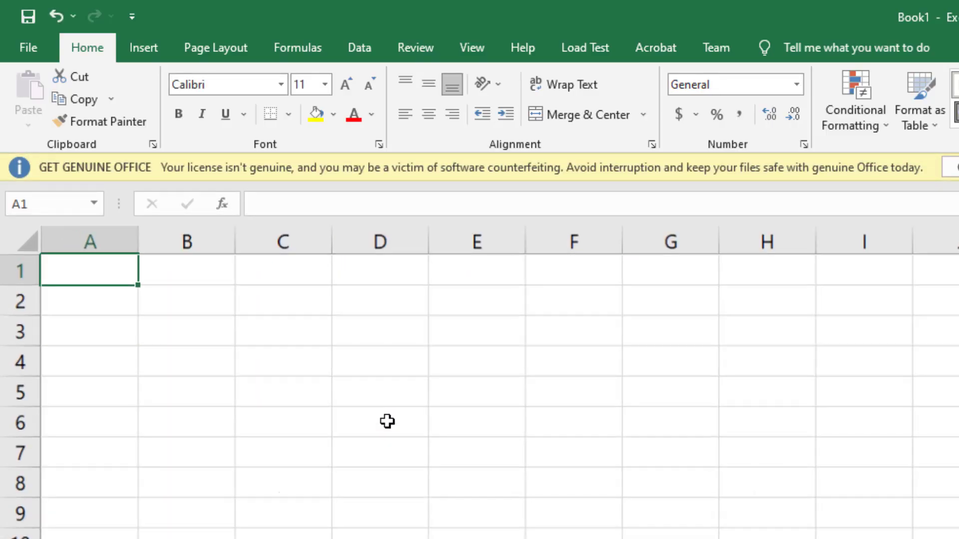
pyautogui.scroll(1, 387, 422)
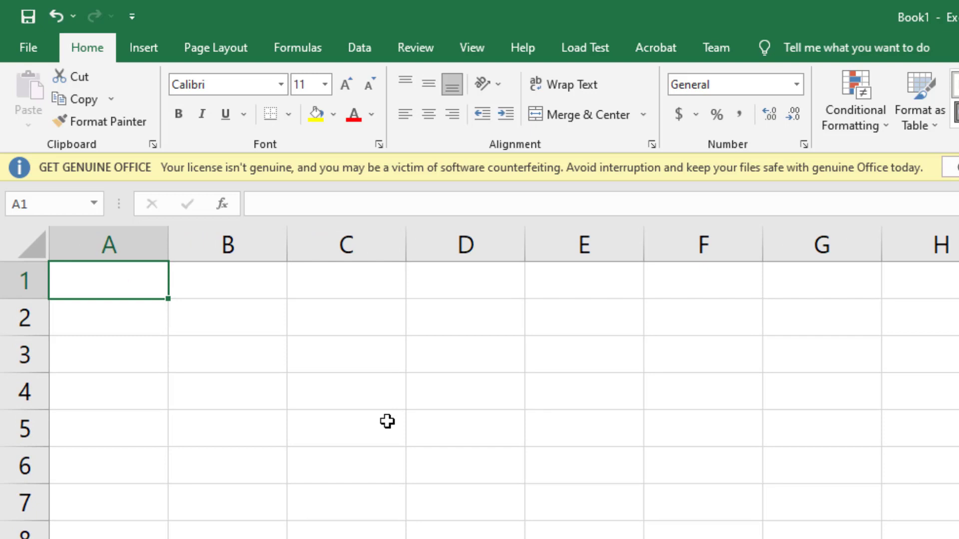
# Enter the headers Model#, Old Price, New Price and Price Difference in cells A1 to D1.
pyautogui.write('Model')
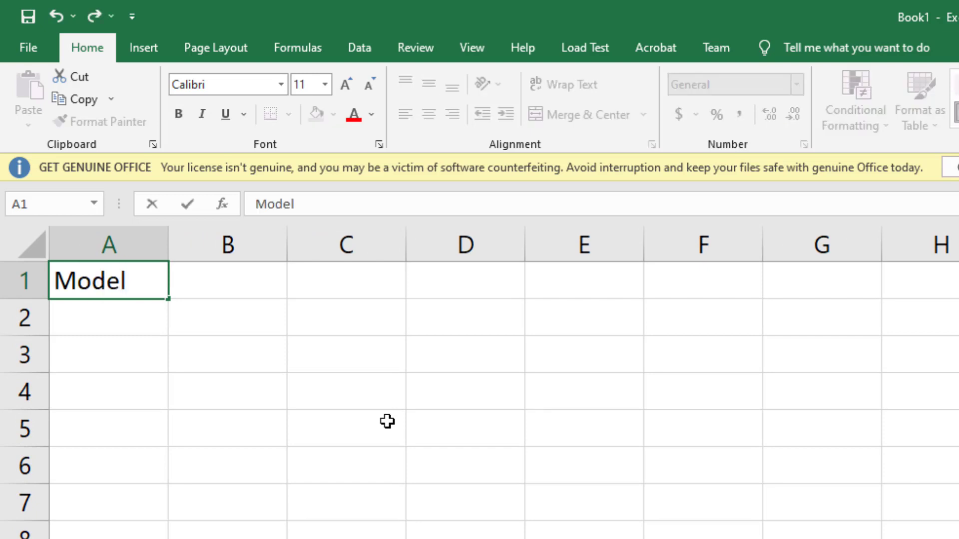
pyautogui.write('#')
pyautogui.press('Tab')
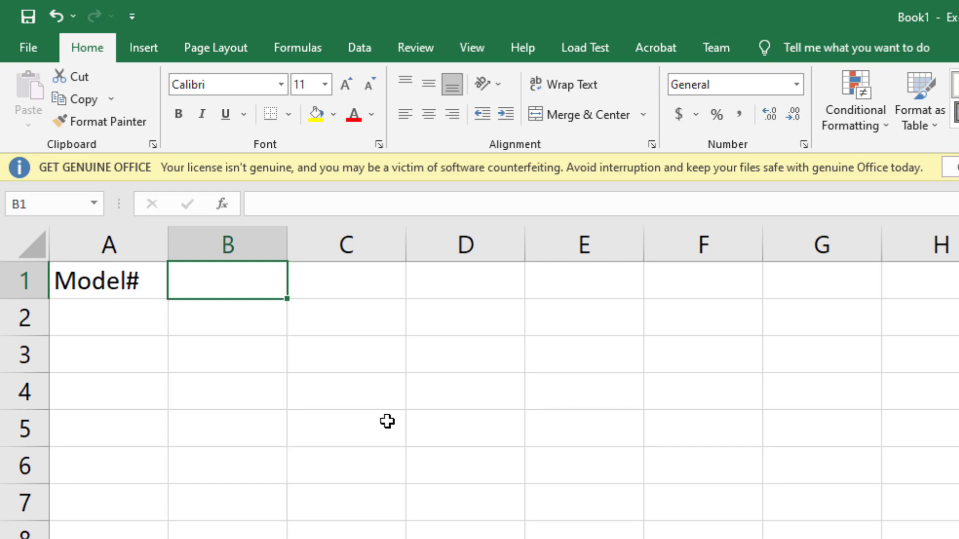
pyautogui.write('Old Price')
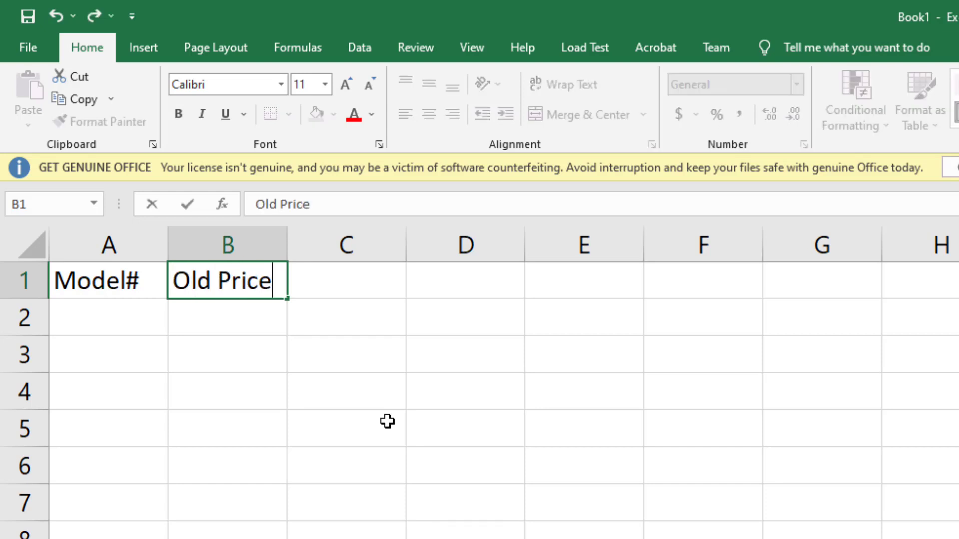
pyautogui.press('Tab')
pyautogui.write('New Price')
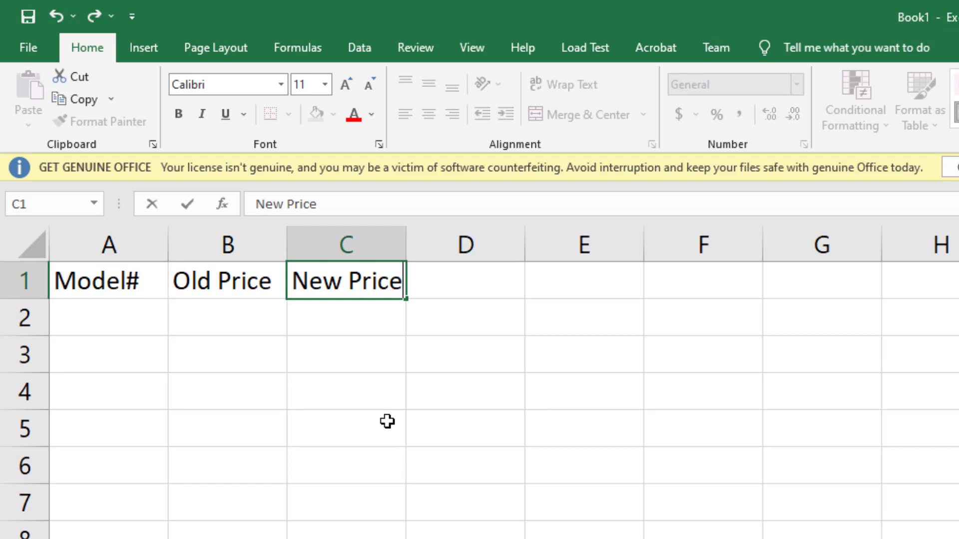
pyautogui.press('Tab')
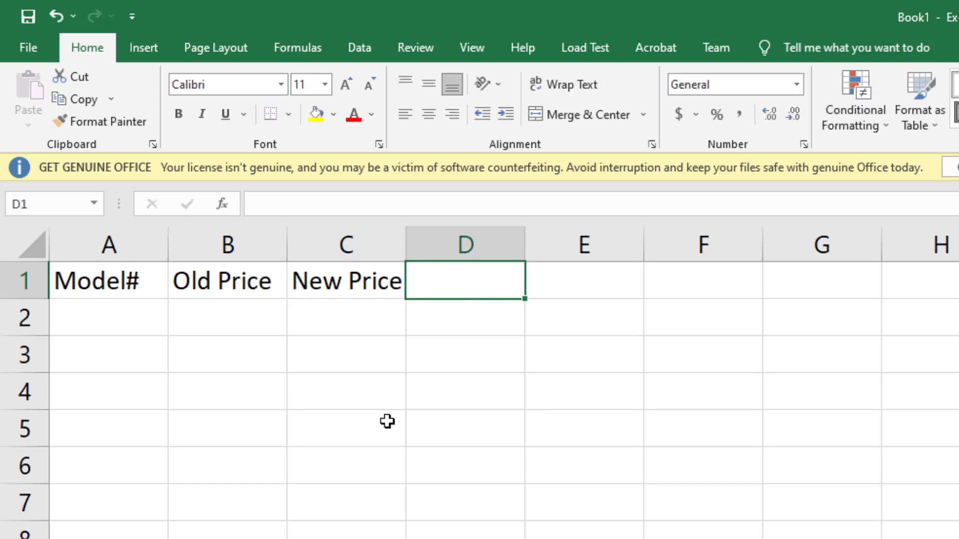
pyautogui.write('Price D')
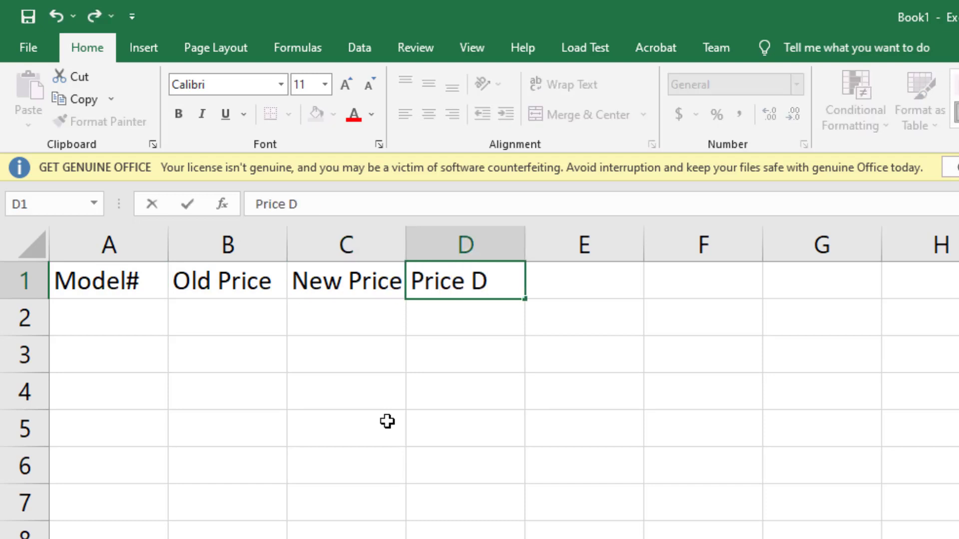
pyautogui.write('d')
pyautogui.press('BackSpace')
pyautogui.write('ifferen')
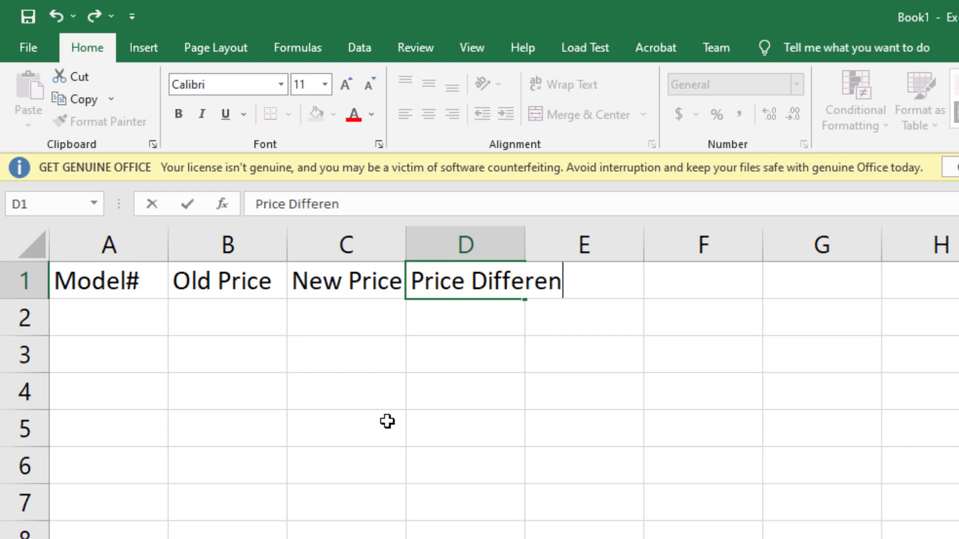
pyautogui.write('ce')
pyautogui.press('Return')
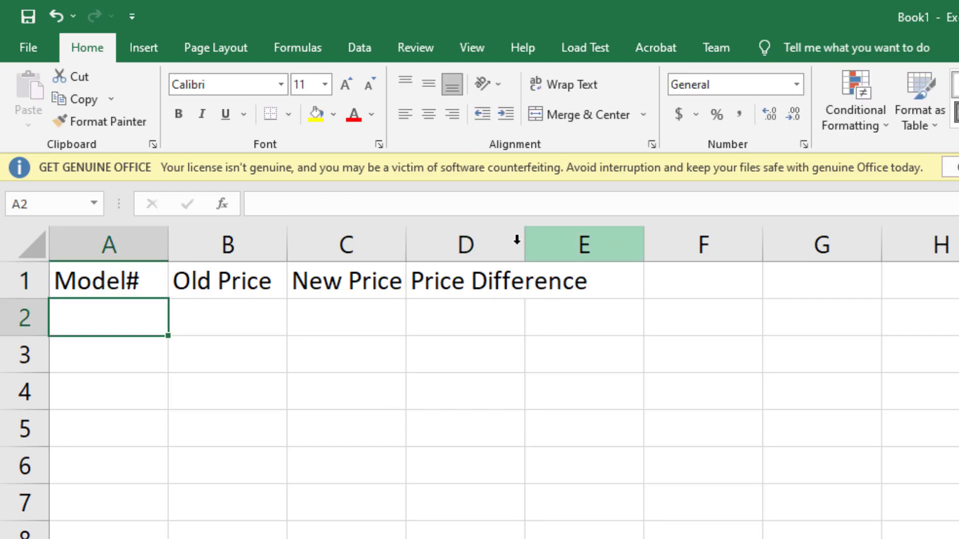
# Widen columns D, C and A so their headers have more room.
pyautogui.moveTo(525, 240); pyautogui.dragTo(608, 242)
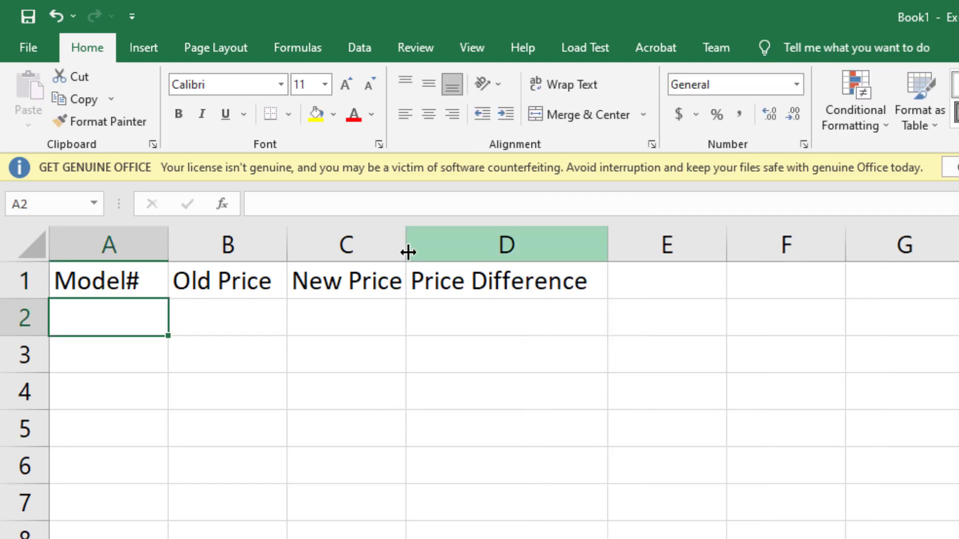
pyautogui.moveTo(408, 252); pyautogui.dragTo(449, 246)
pyautogui.moveTo(170, 242); pyautogui.dragTo(225, 244)
# Enter Samsung A73-5G in A2 and widen column A to fit the model name.
pyautogui.write('Sam')
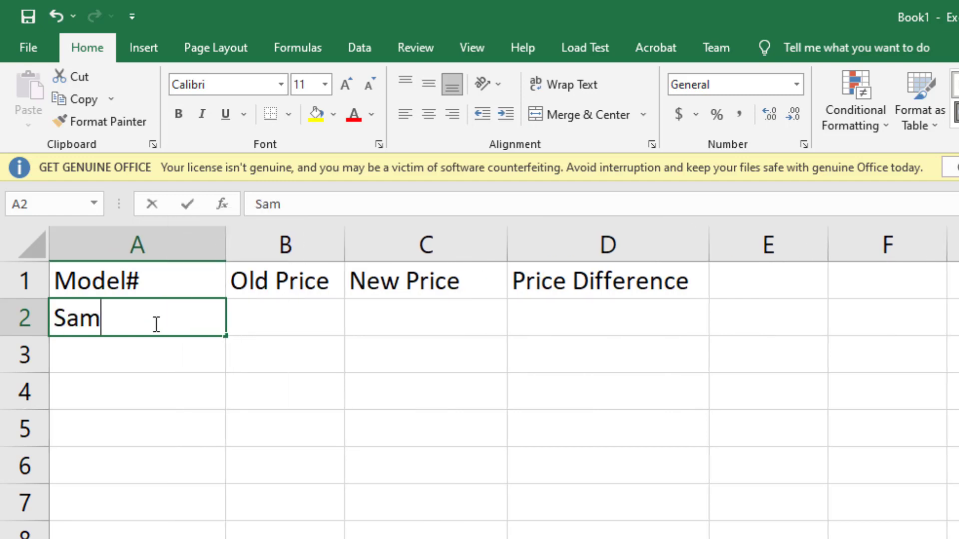
pyautogui.write('sung A73')
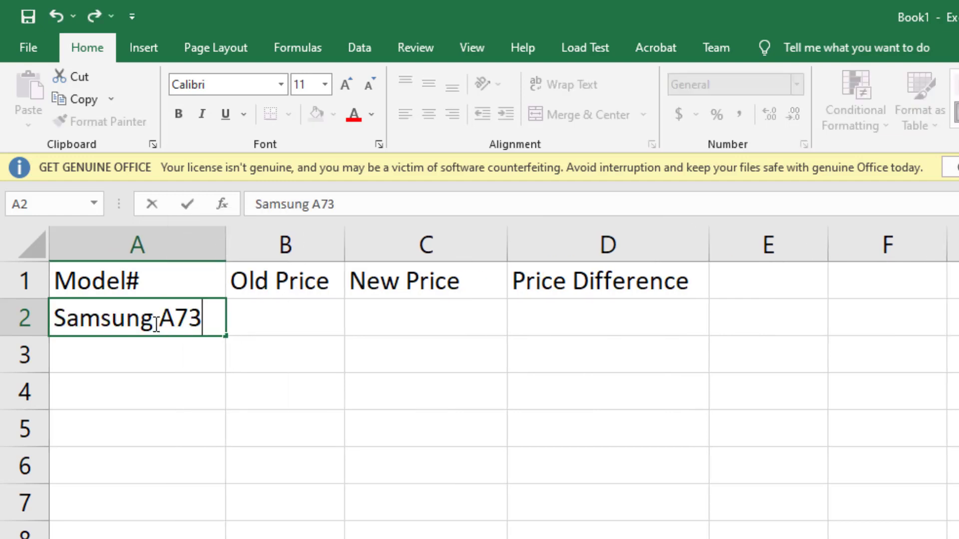
pyautogui.write('-5G')
pyautogui.press('Return')
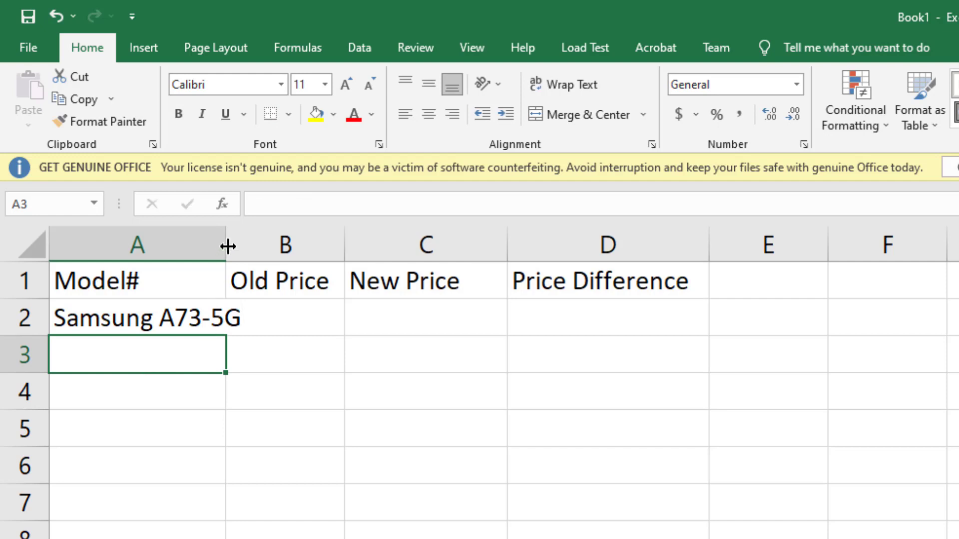
pyautogui.moveTo(226, 245); pyautogui.dragTo(273, 247)
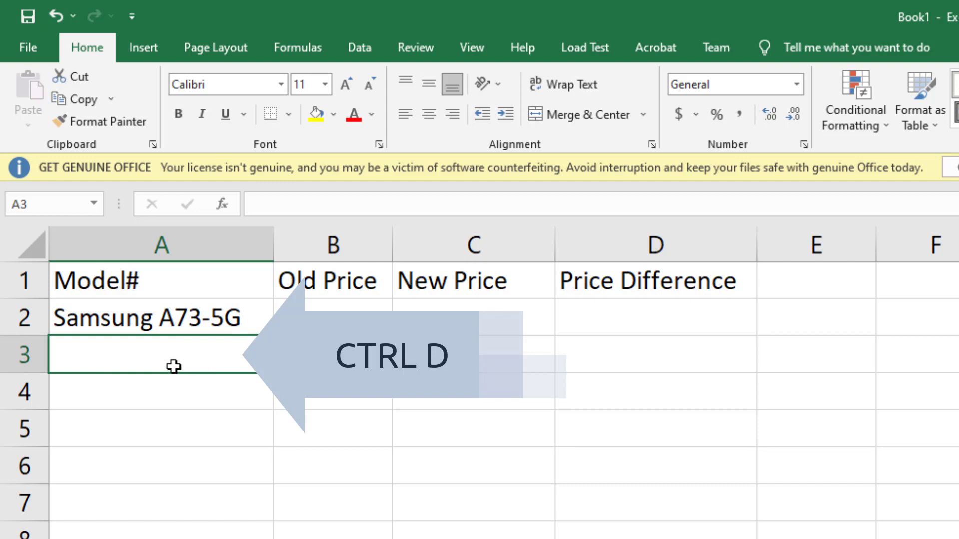
# Fill A3 from the cell above and change the copied model to Samsung A53-5G.
pyautogui.hotkey('ctrl', 'd')
pyautogui.click(168, 393)
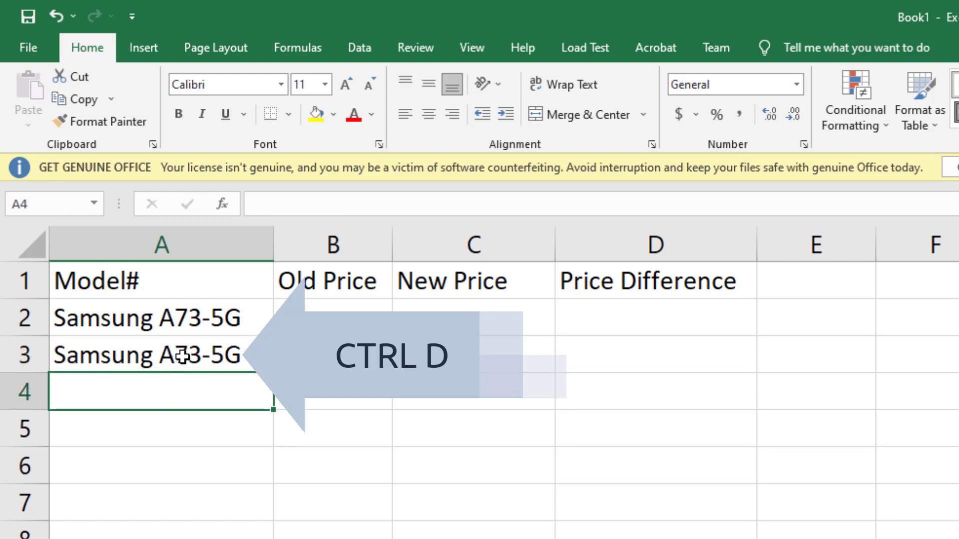
pyautogui.click(190, 355)
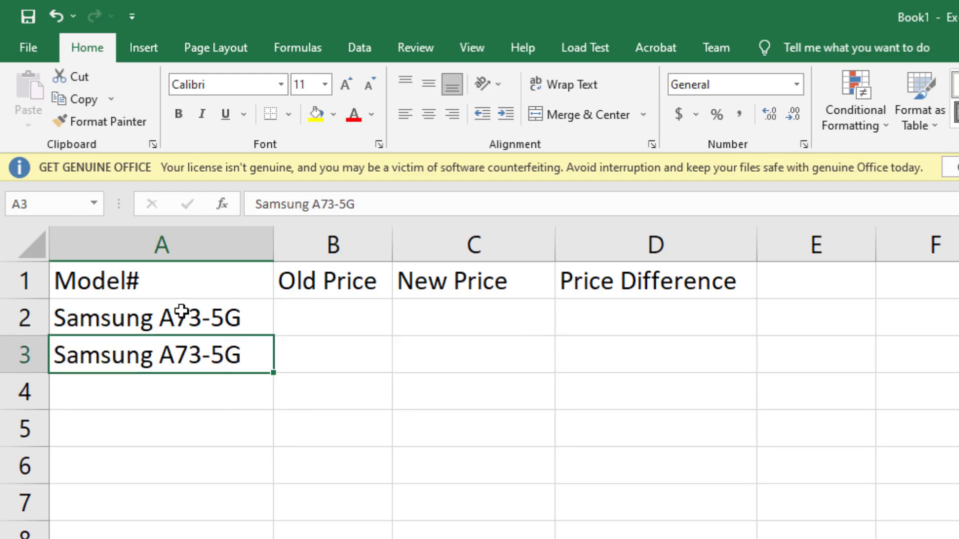
pyautogui.doubleClick(197, 354)
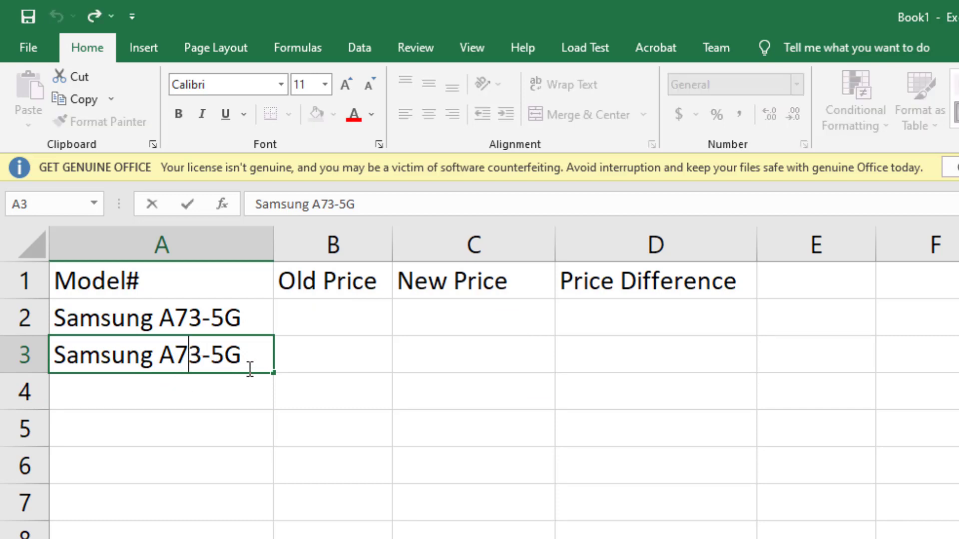
pyautogui.press('BackSpace')
pyautogui.write('5')
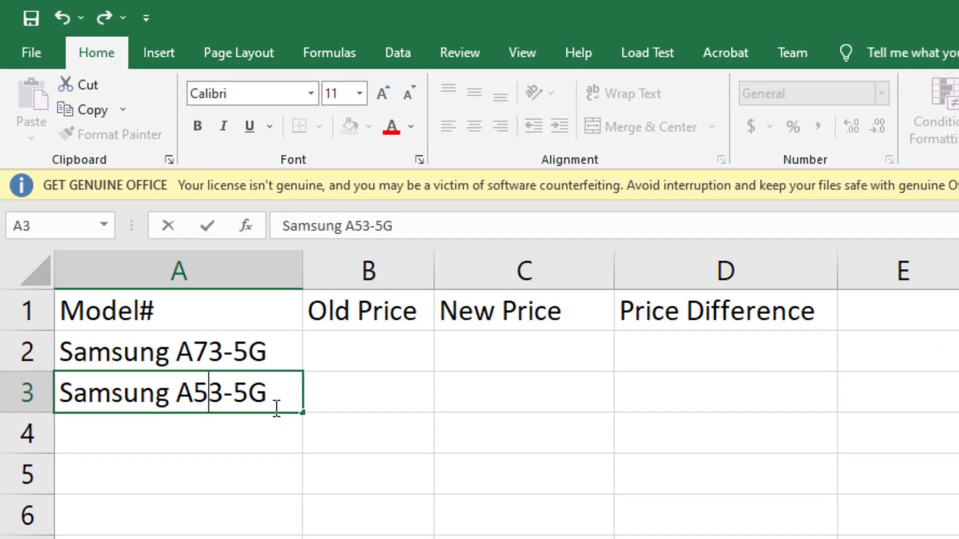
pyautogui.press('Return')
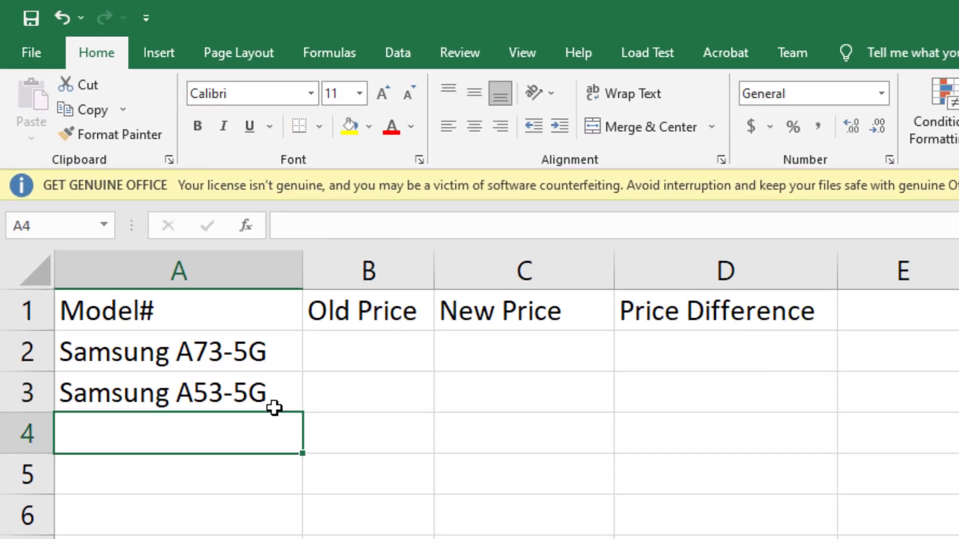
# Fill A4 from the cell above and change the copied model to Samsung S70-5G.
pyautogui.hotkey('ctrl', 'd')
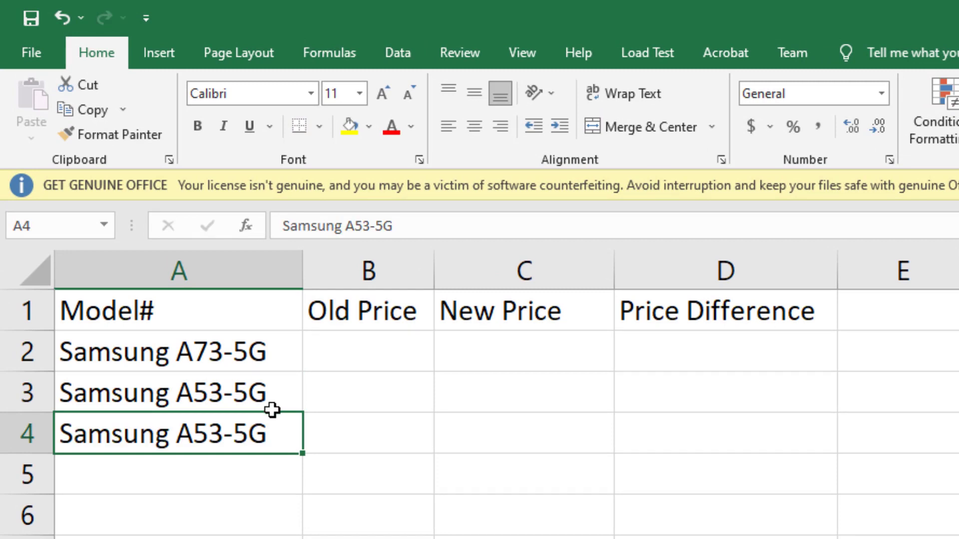
pyautogui.doubleClick(195, 434)
pyautogui.press('BackSpace')
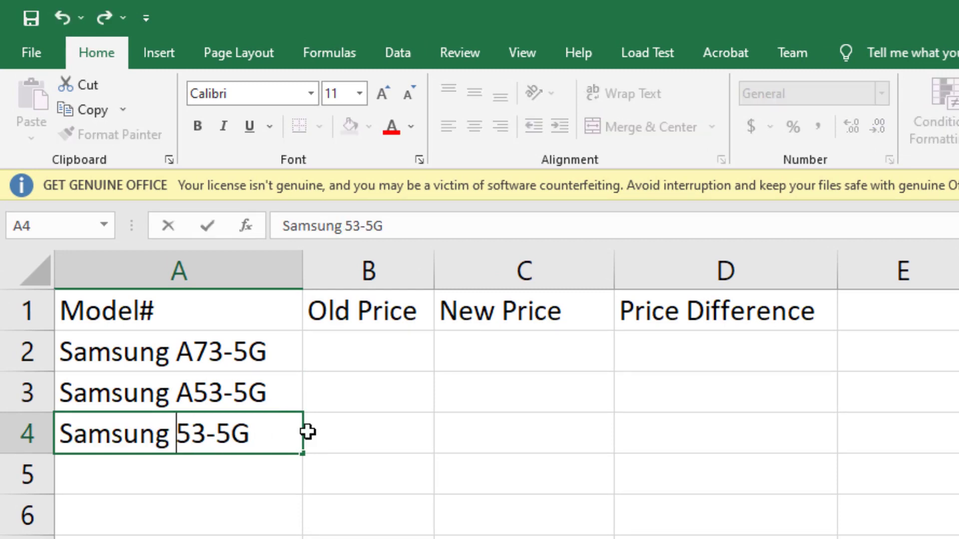
pyautogui.write('S')
pyautogui.press('Delete')
pyautogui.press('Delete')
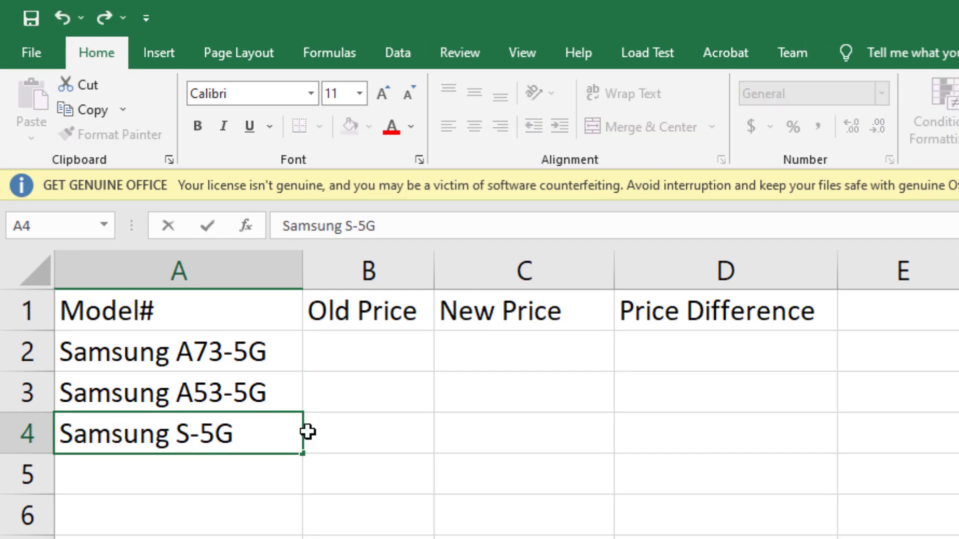
pyautogui.write('70')
pyautogui.press('Return')
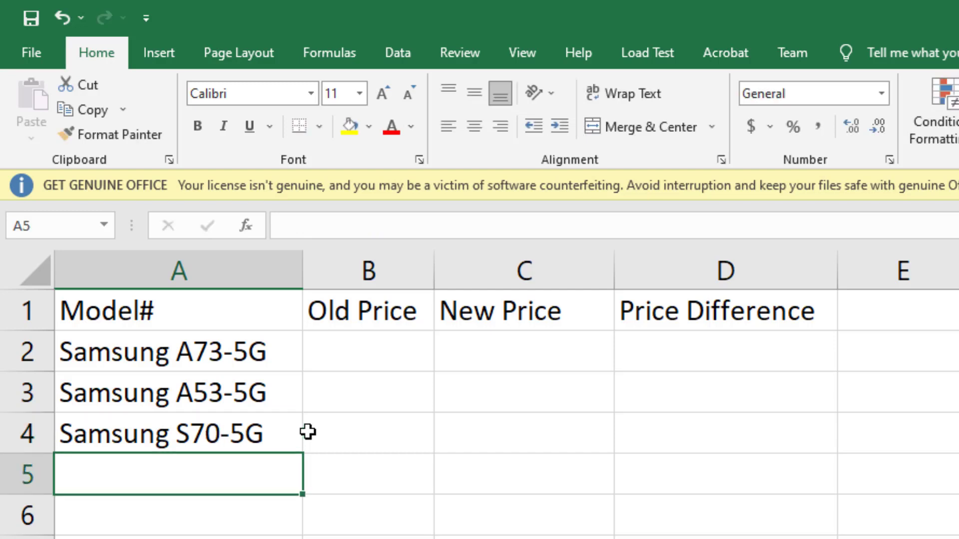
# Fill A5 from the cell above and edit the copied model to Samsung S80-5G.
pyautogui.hotkey('ctrl', 'd')
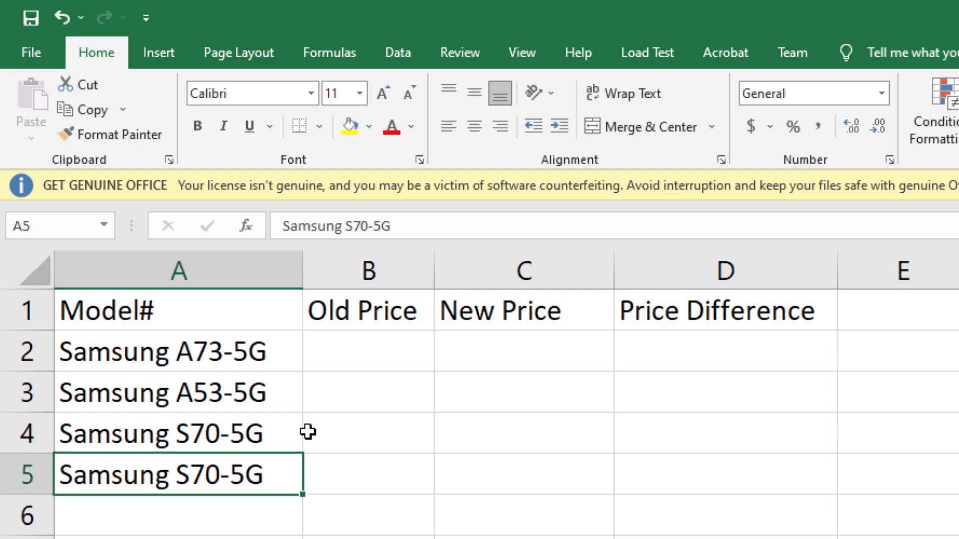
pyautogui.press('F2')
pyautogui.click(222, 513)
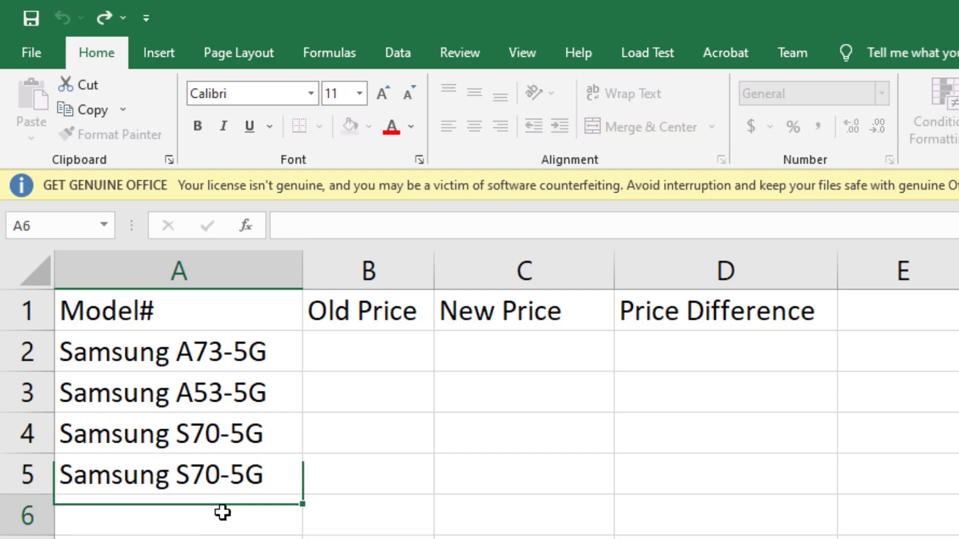
pyautogui.click(241, 481)
pyautogui.doubleClick(241, 482)
pyautogui.click(244, 497)
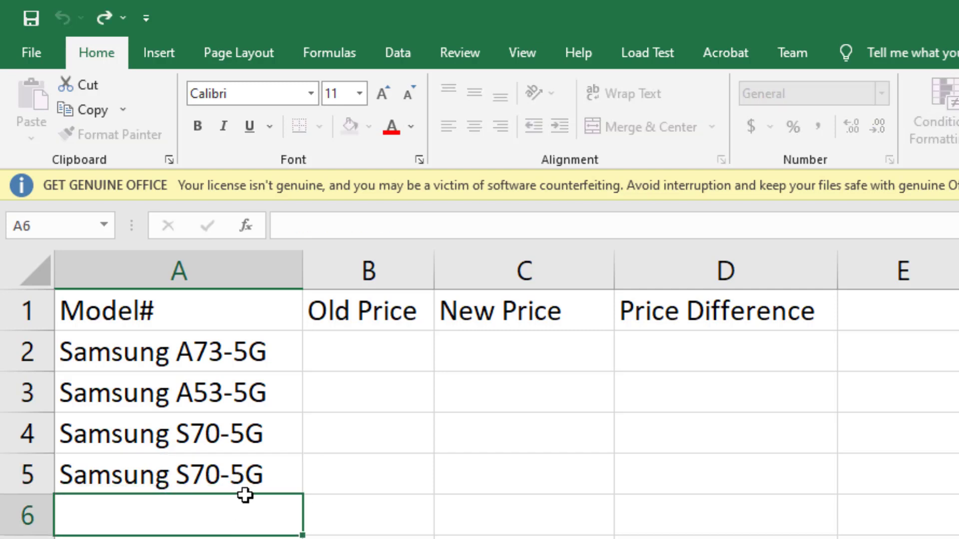
pyautogui.click(251, 477)
pyautogui.press('F2')
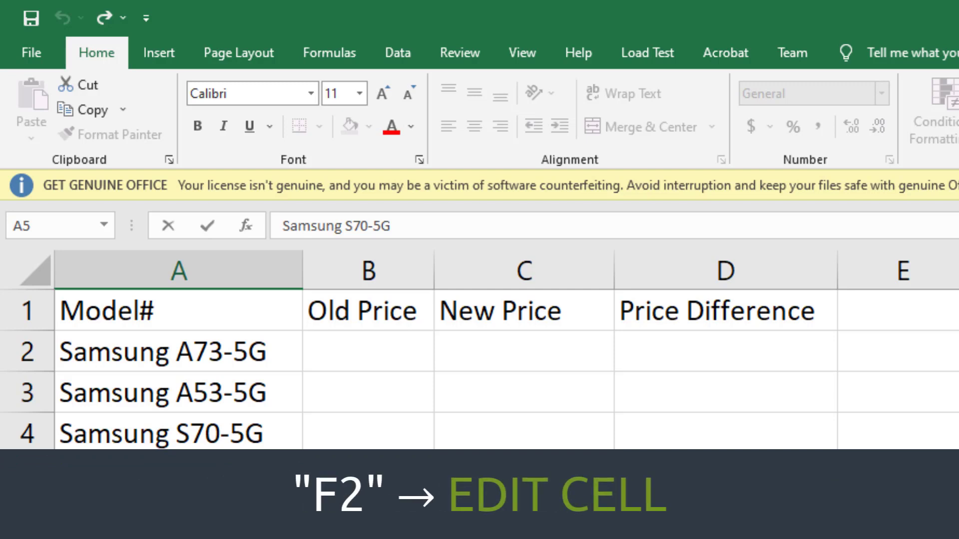
pyautogui.press('BackSpace')
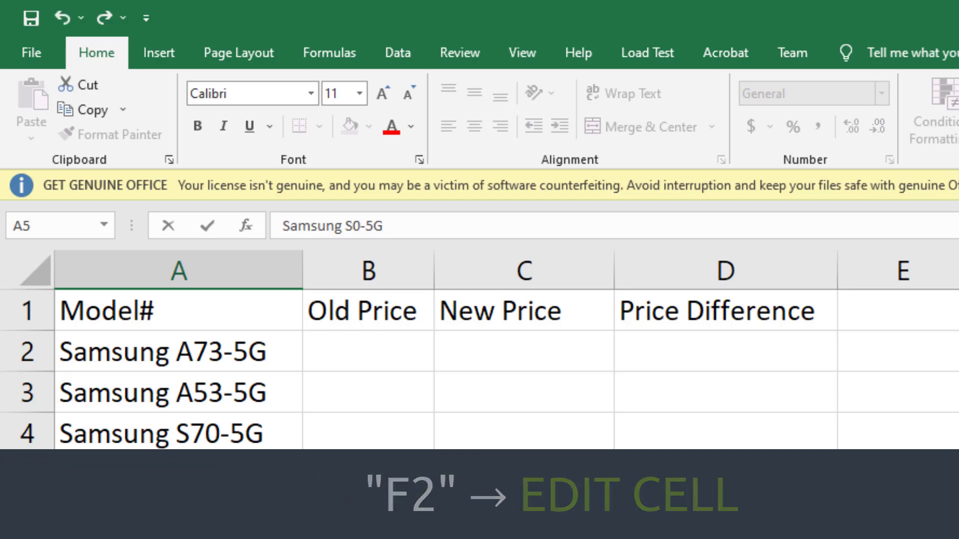
pyautogui.write('8')
pyautogui.press('Return')
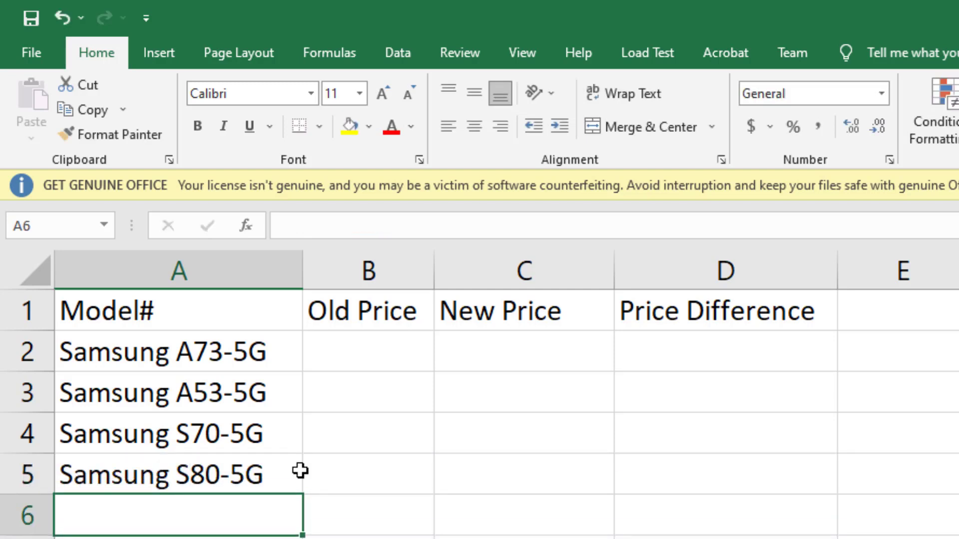
# Enter 45000 as the old price of the Samsung A73-5G in B2.
pyautogui.press('Up')
pyautogui.press('Up')
pyautogui.press('Up')
pyautogui.press('Up')
pyautogui.press('Right')
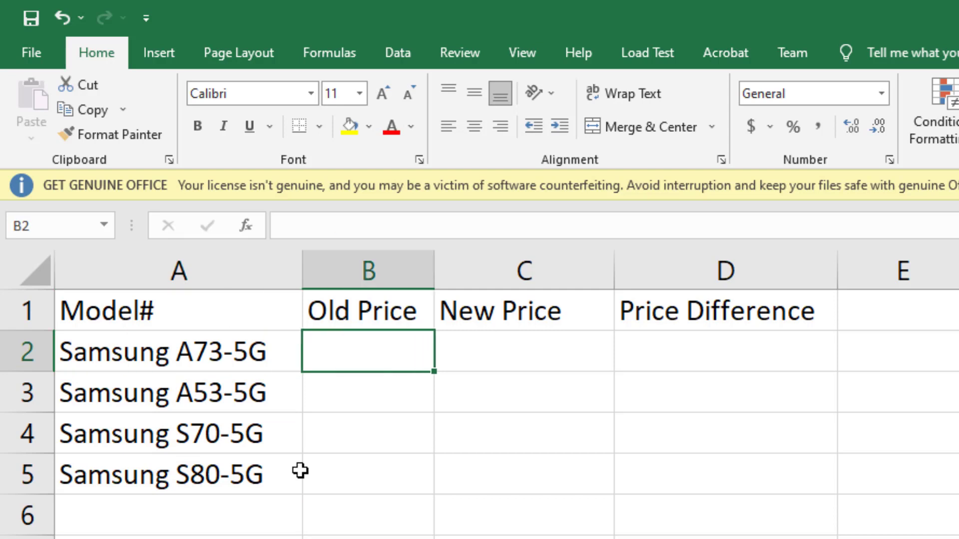
pyautogui.moveTo(245, 358); pyautogui.dragTo(249, 472)
pyautogui.click(367, 348)
pyautogui.write('45000')
pyautogui.press('Return')
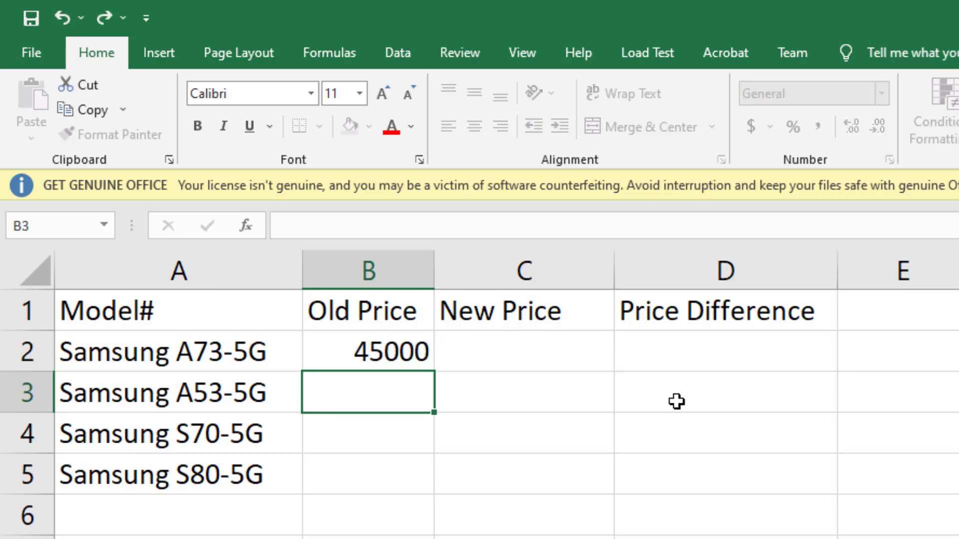
# Enter 39999 as the new price of the Samsung A73-5G in C2.
pyautogui.press('Up')
pyautogui.press('Right')
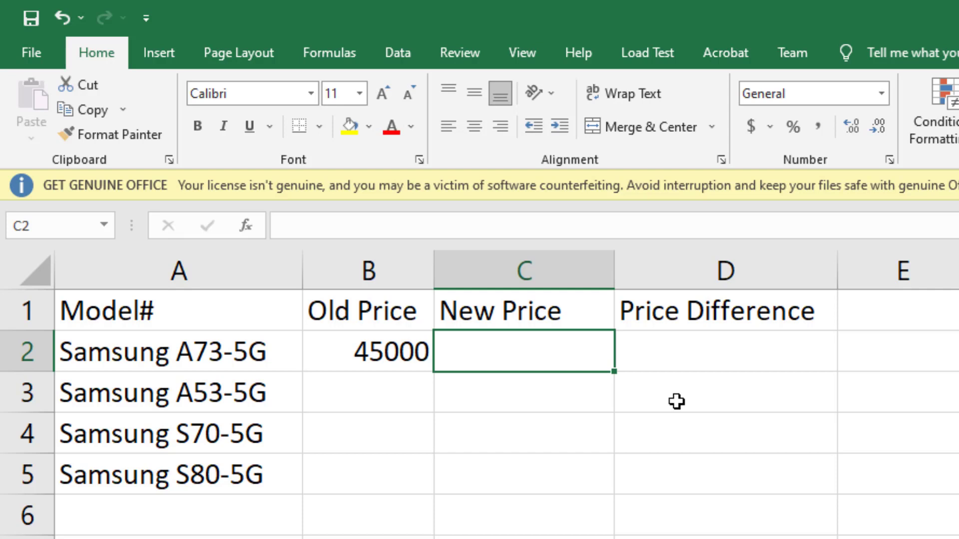
pyautogui.write('399')
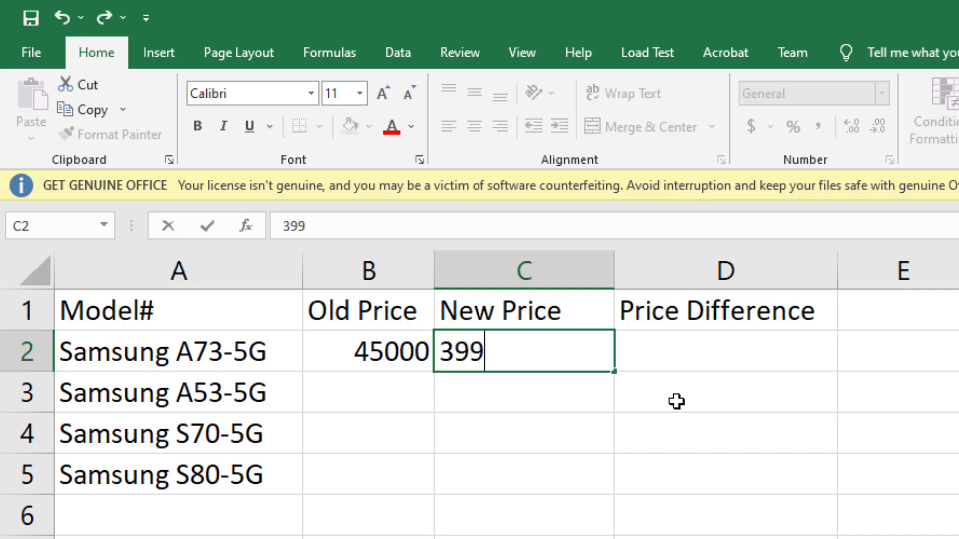
pyautogui.write('99')
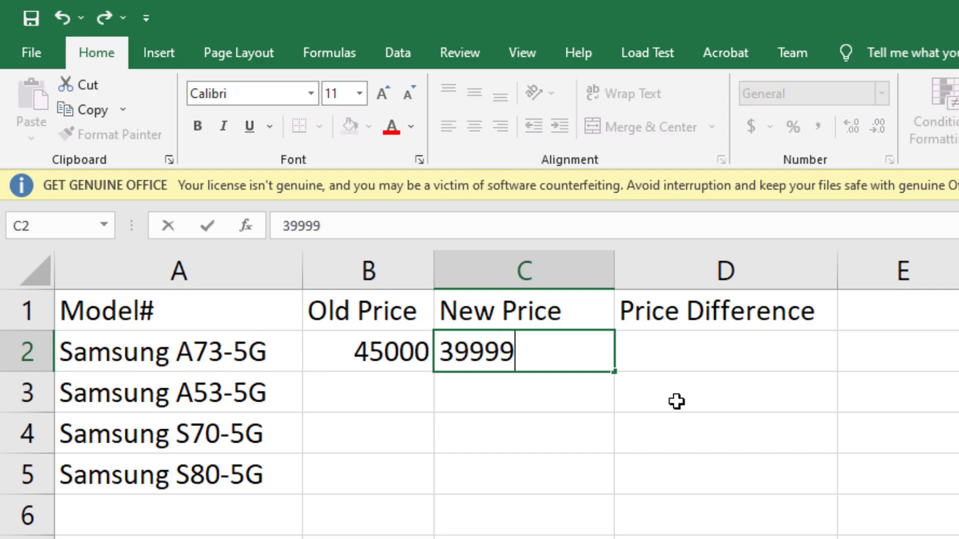
pyautogui.press('Return')
pyautogui.press('Up')
pyautogui.press('Left')
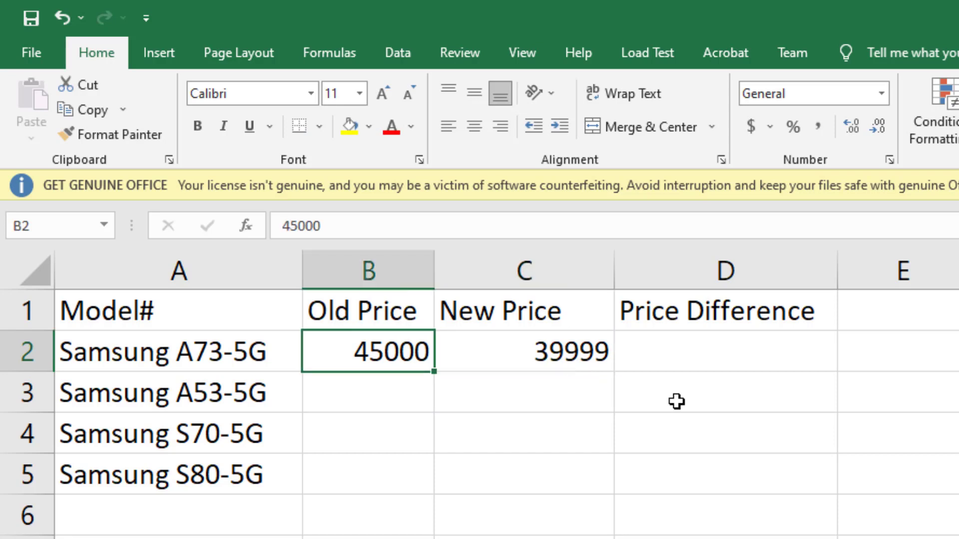
pyautogui.press('Right')
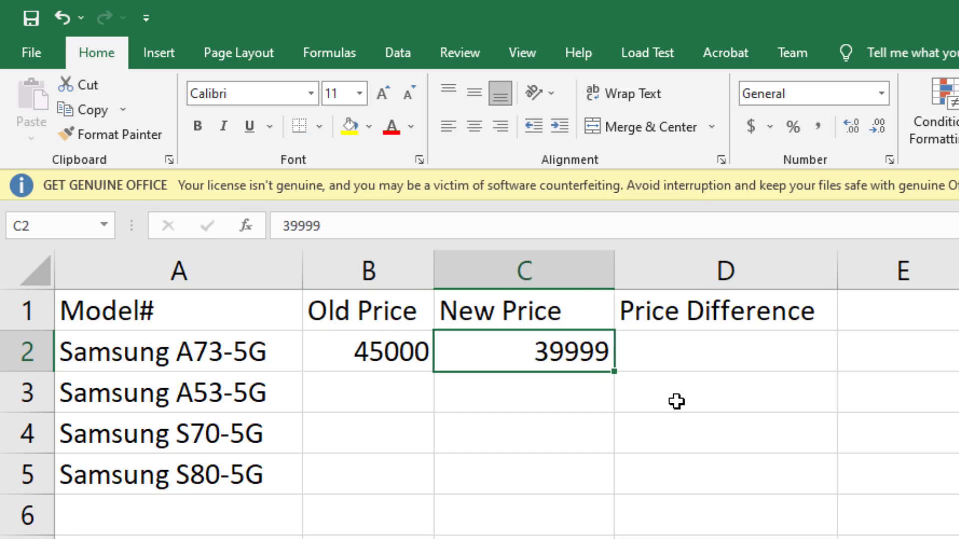
# Enter 25000 as the old price of the Samsung A53-5G in B3.
pyautogui.press('Left')
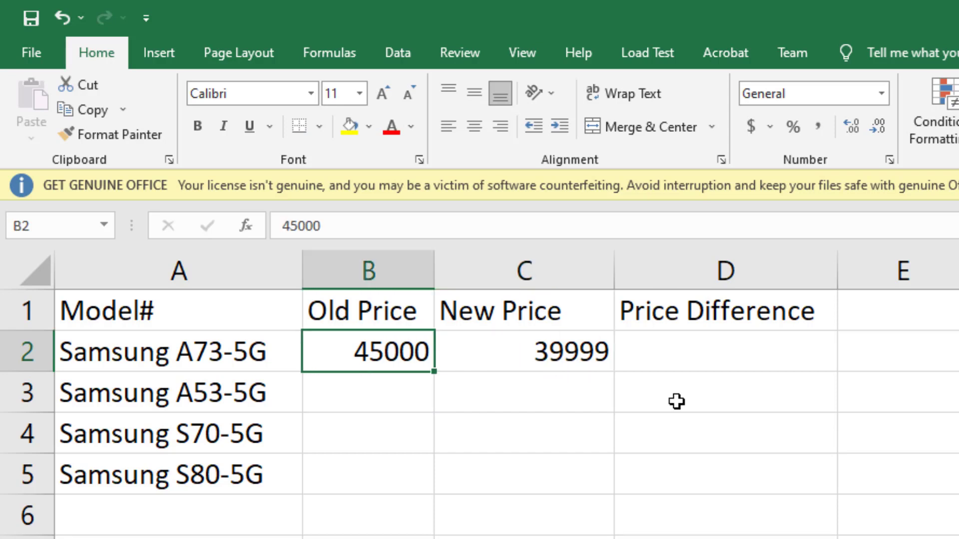
pyautogui.press('Right')
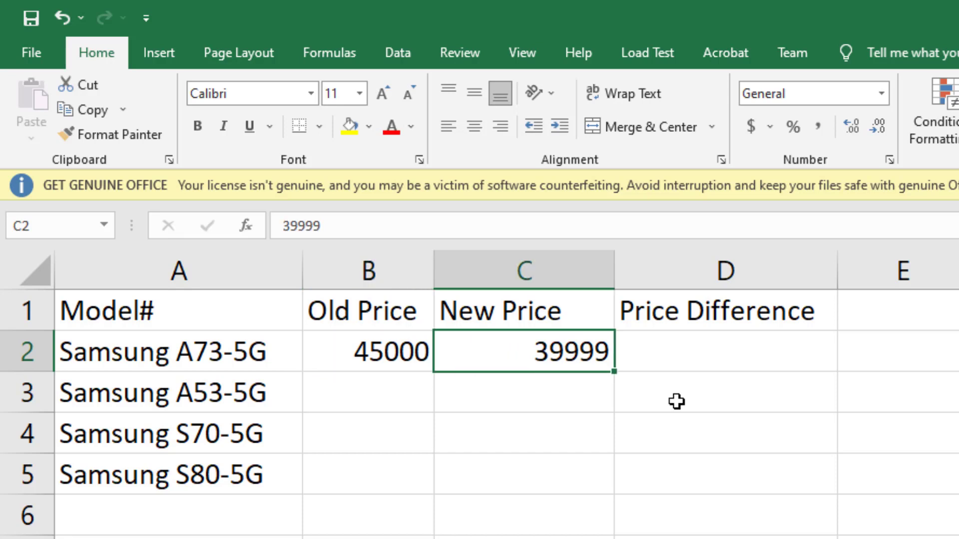
pyautogui.press('Down')
pyautogui.press('Up')
pyautogui.press('Down')
pyautogui.press('Left')
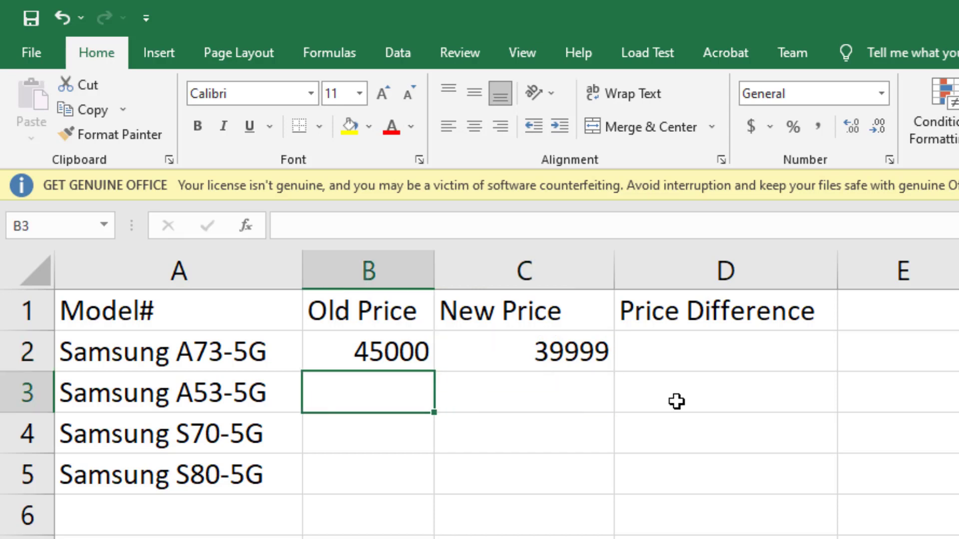
pyautogui.write('25000')
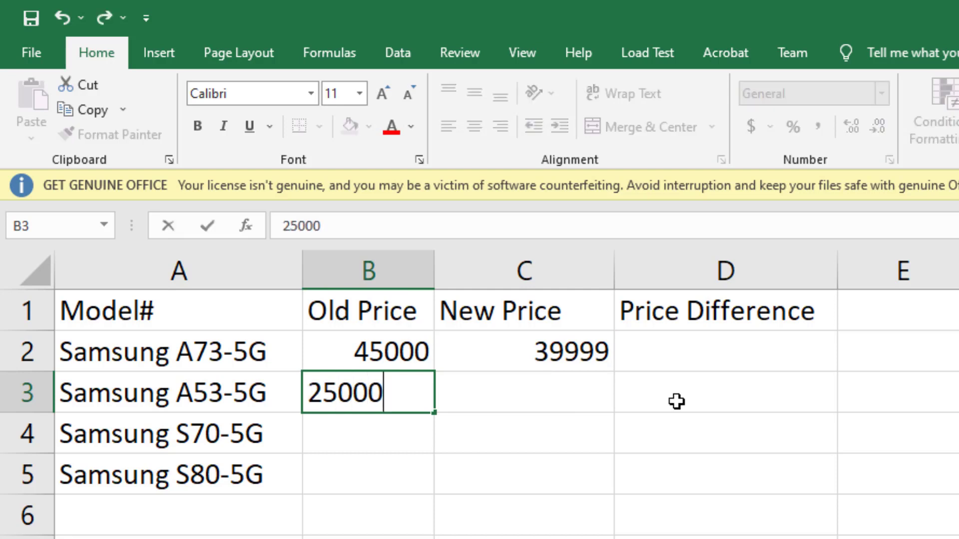
pyautogui.press('Return')
# Enter 19500 as the new price of the Samsung A53-5G in C3.
pyautogui.press('Up')
pyautogui.press('Right')
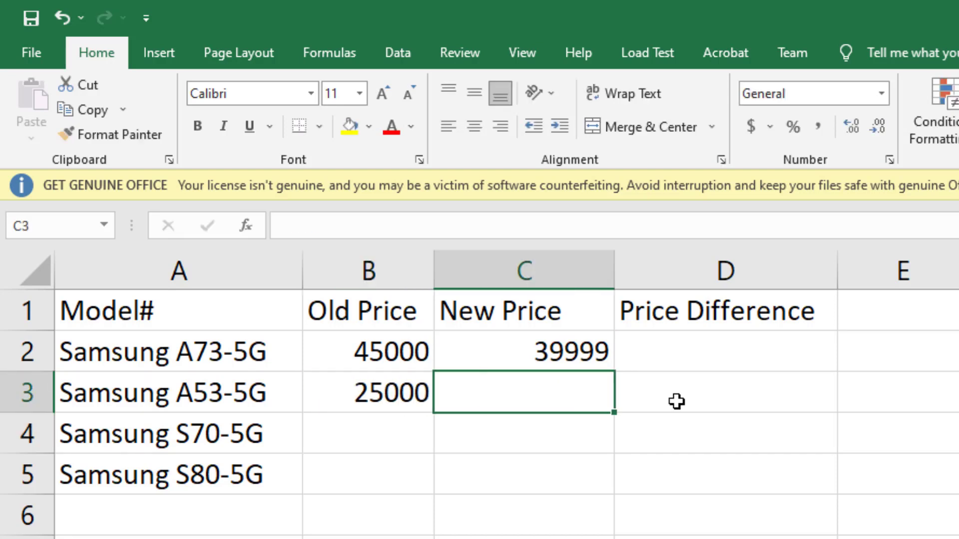
pyautogui.write('19500')
pyautogui.press('Return')
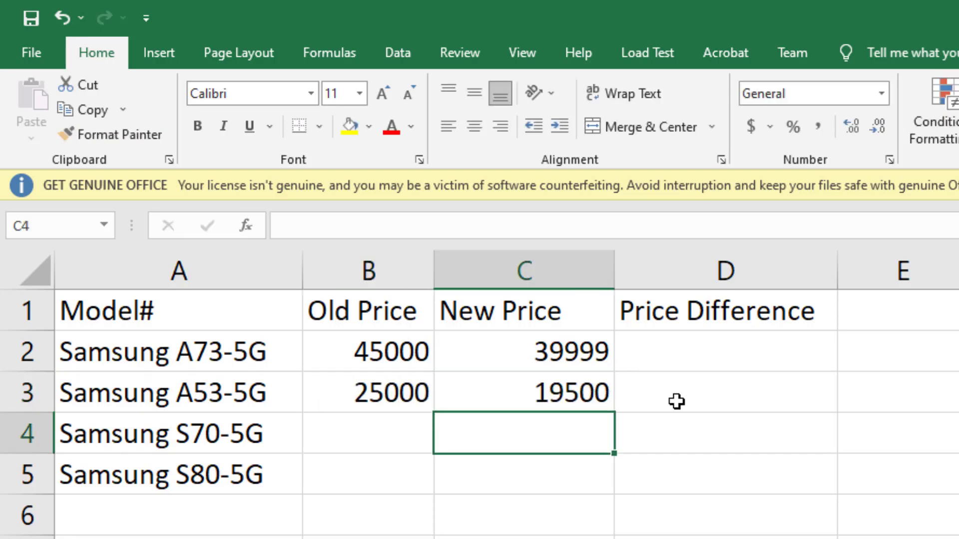
# Enter 30500 as the old price and 34500 as the new price of the Samsung S70-5G in B4 and C4.
pyautogui.press('Left')
pyautogui.write('30500')
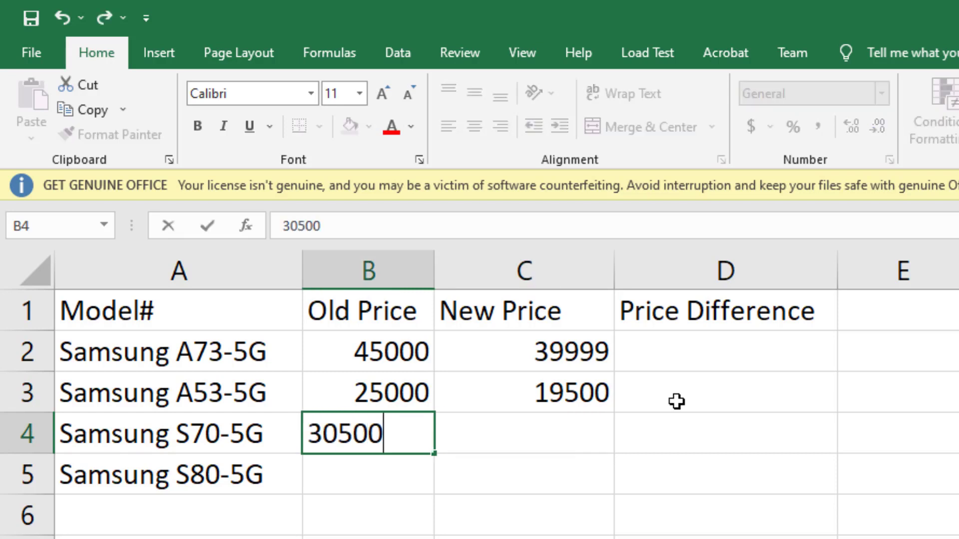
pyautogui.press('Right')
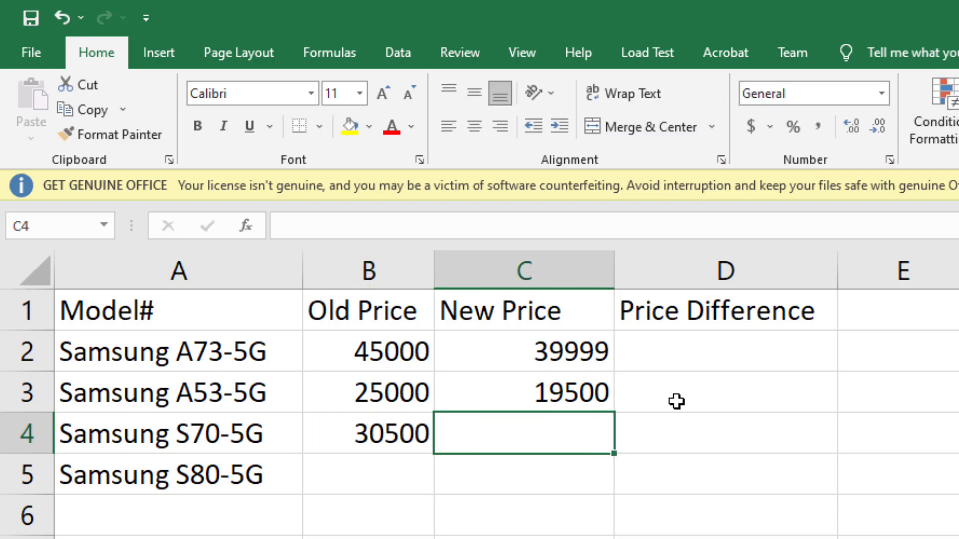
pyautogui.write('34500')
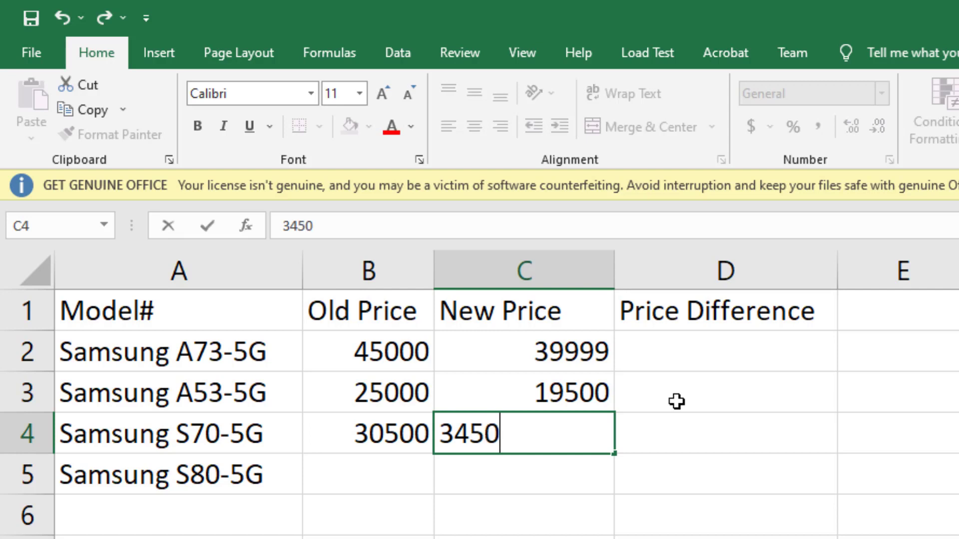
pyautogui.press('Return')
# Enter 19500 as the old price and 20750 as the new price of the Samsung S80-5G in B5 and C5.
pyautogui.press('Left')
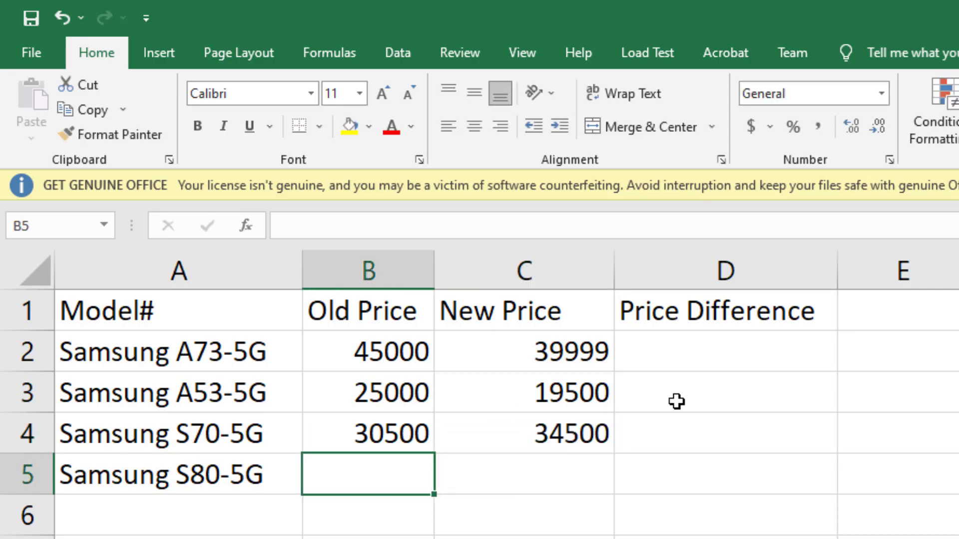
pyautogui.write('19550')
pyautogui.press('BackSpace')
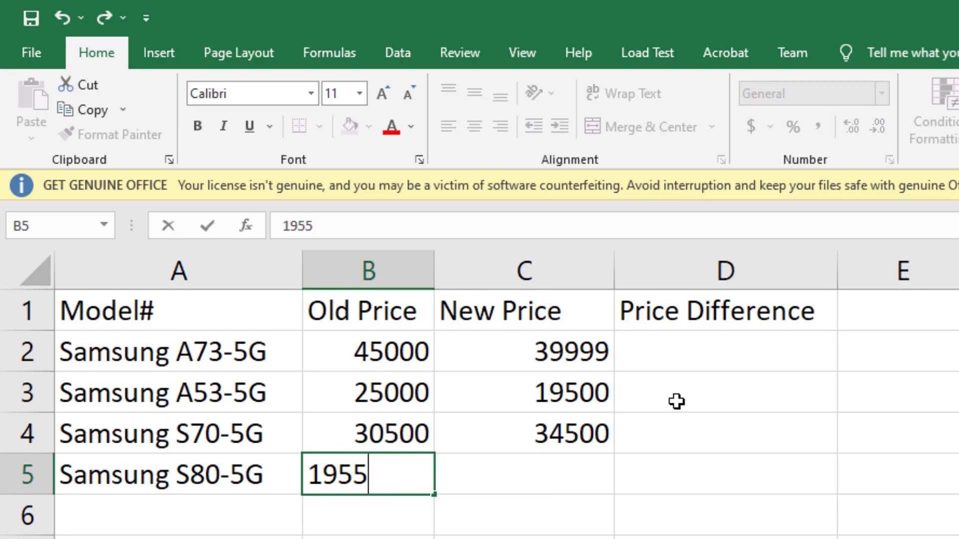
pyautogui.press('BackSpace')
pyautogui.write('00')
pyautogui.press('Tab')
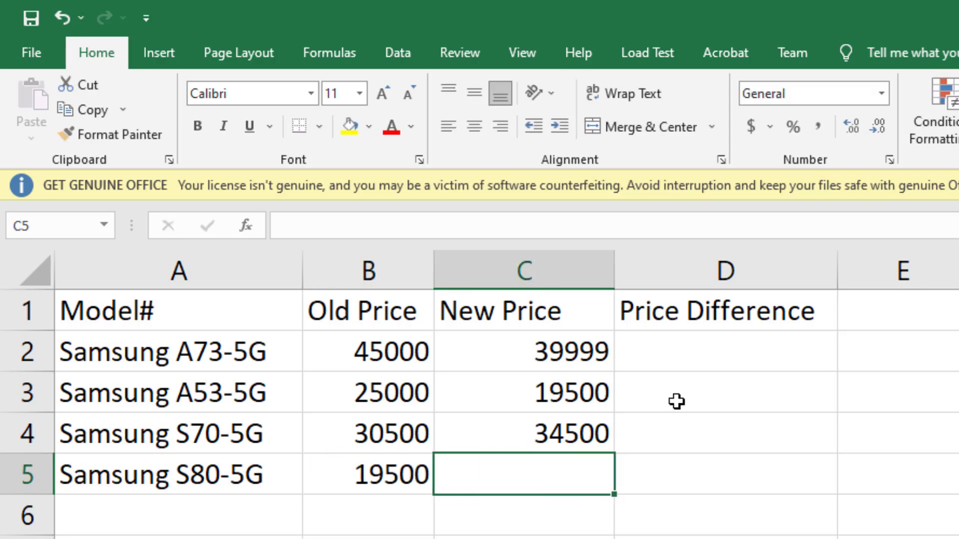
pyautogui.write('20750')
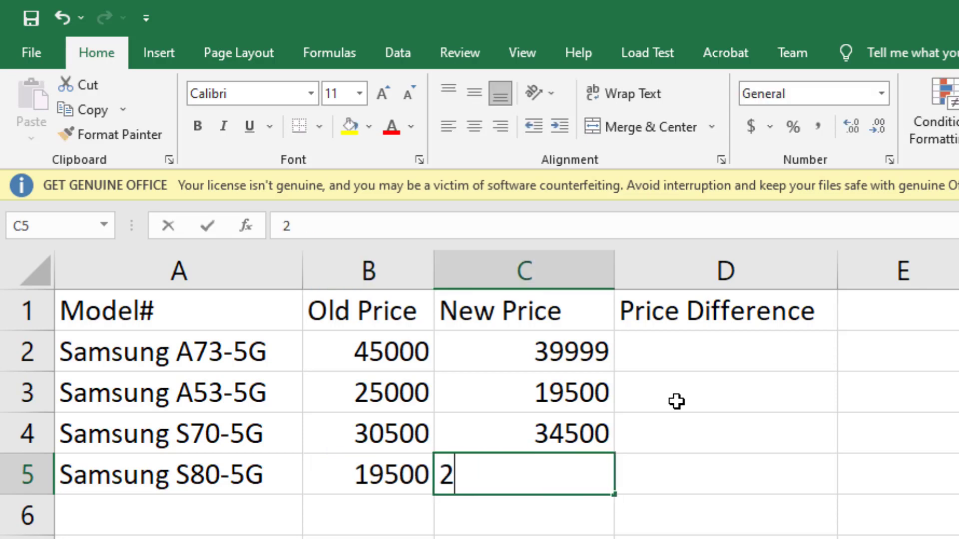
pyautogui.press('Return')
# Examine the old and new prices in B2:C5 alongside the empty Price Difference cells.
pyautogui.press('Up')
pyautogui.press('Up')
pyautogui.press('Up')
pyautogui.press('Up')
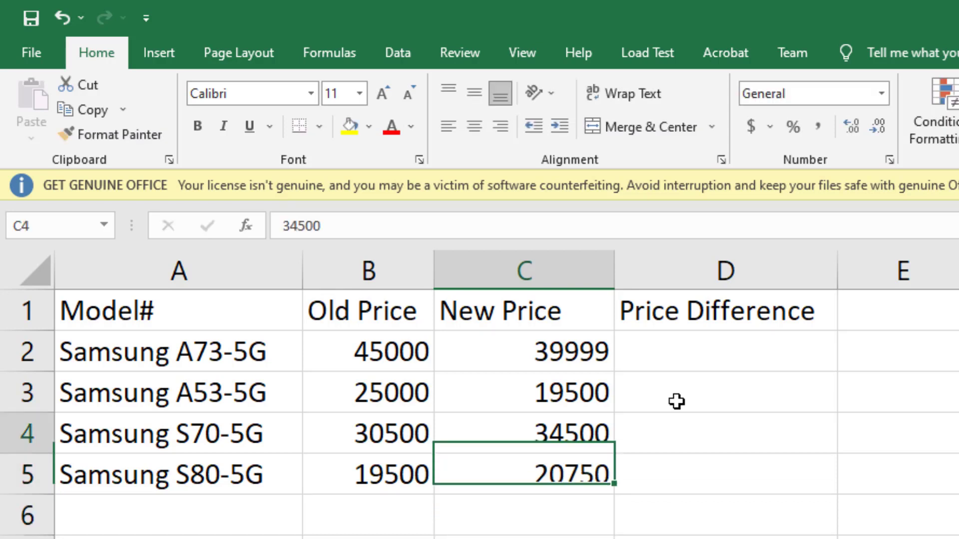
pyautogui.press('Right')
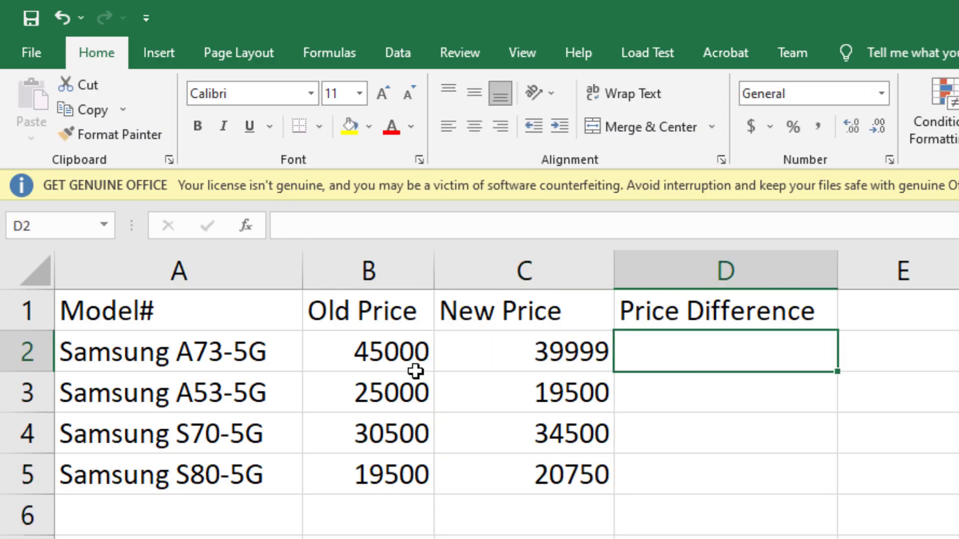
pyautogui.moveTo(413, 370); pyautogui.dragTo(554, 475)
pyautogui.click(703, 360)
pyautogui.moveTo(415, 355); pyautogui.dragTo(575, 352)
pyautogui.click(700, 345)
pyautogui.click(705, 392)
pyautogui.click(714, 347)
pyautogui.click(711, 381)
pyautogui.click(732, 343)
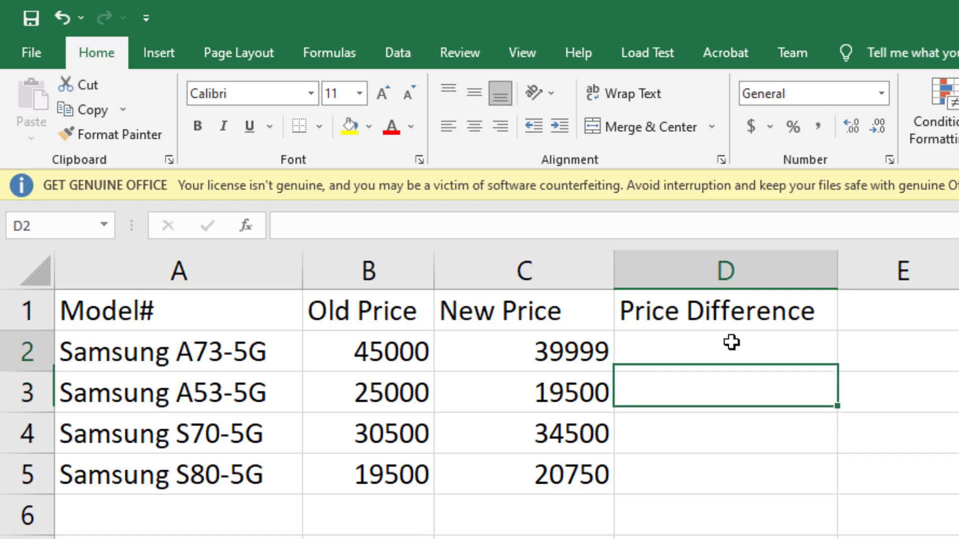
pyautogui.moveTo(730, 371); pyautogui.dragTo(730, 353)
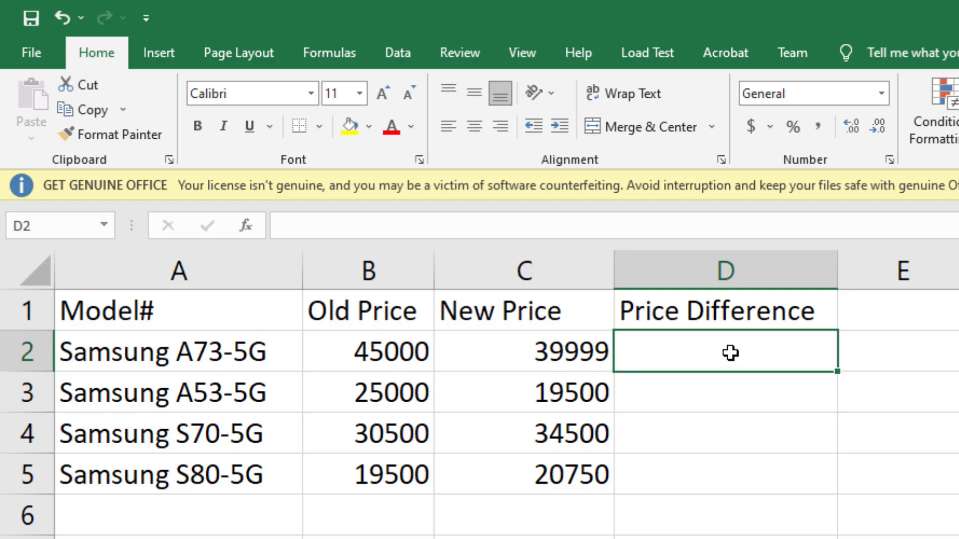
pyautogui.click(717, 382)
pyautogui.click(749, 342)
pyautogui.click(383, 356)
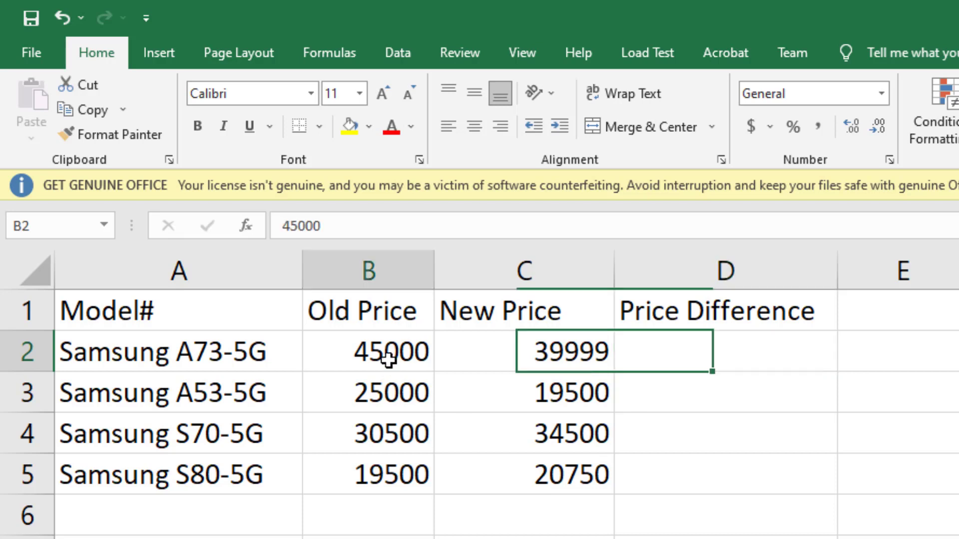
pyautogui.click(475, 353)
# Calculate the price difference in D2 with the formula =B2-C2 and fill it down to D5.
pyautogui.click(731, 352)
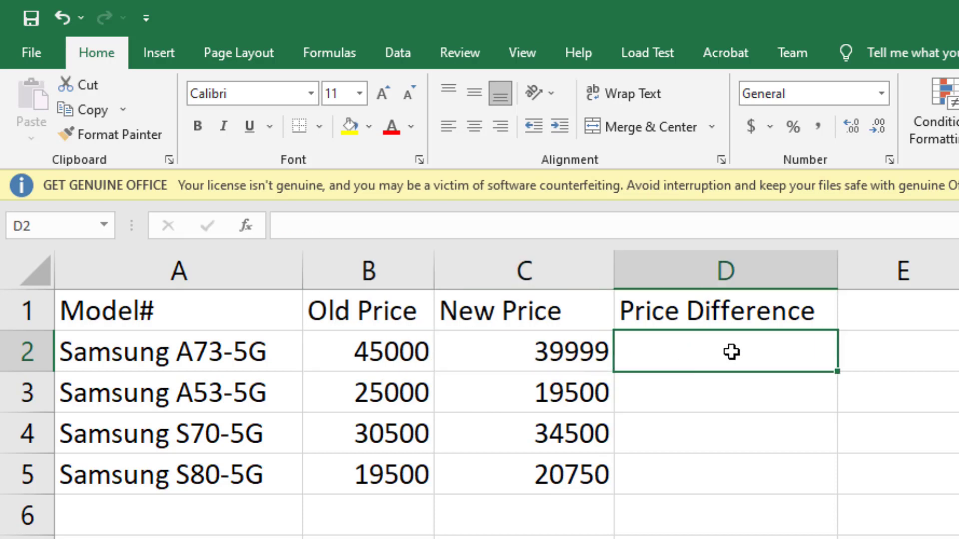
pyautogui.write('=')
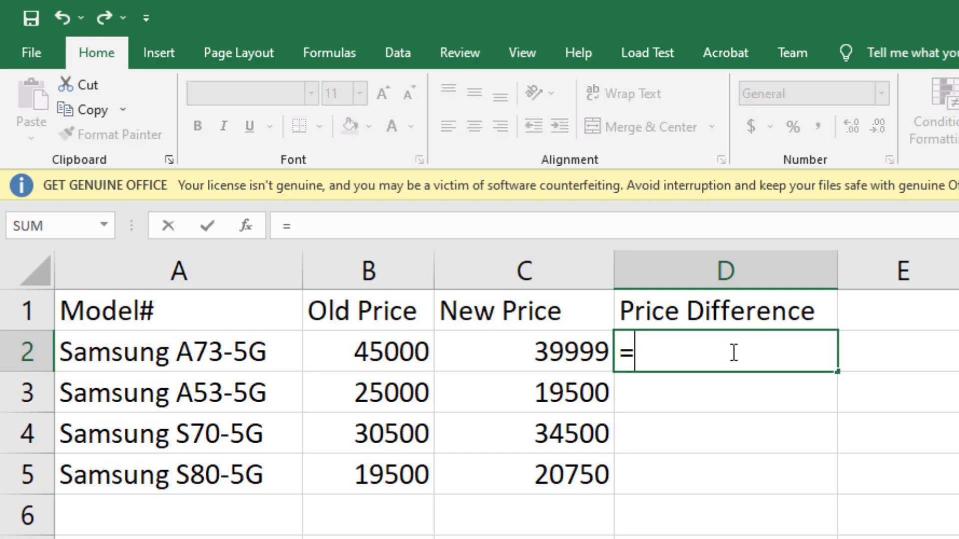
pyautogui.write('B2-')
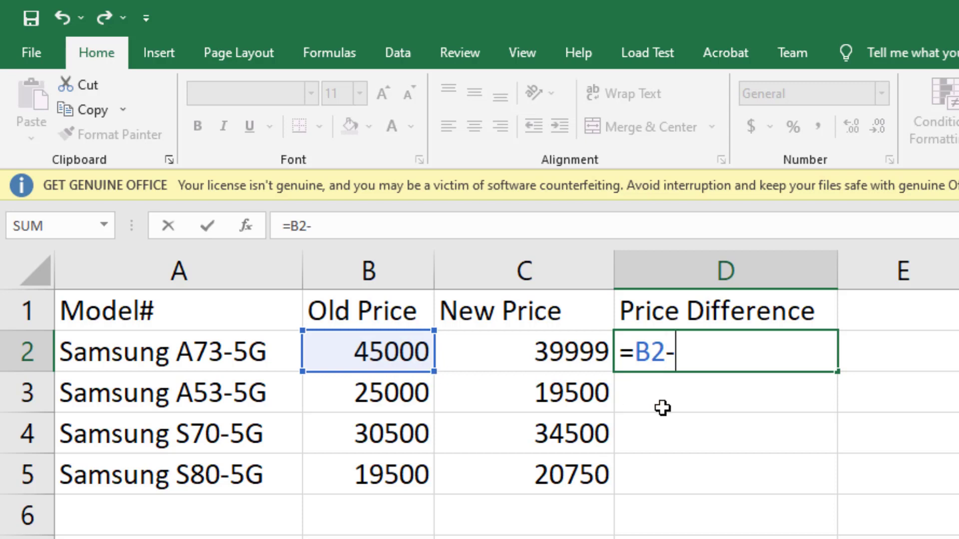
pyautogui.click(551, 371)
pyautogui.press('Return')
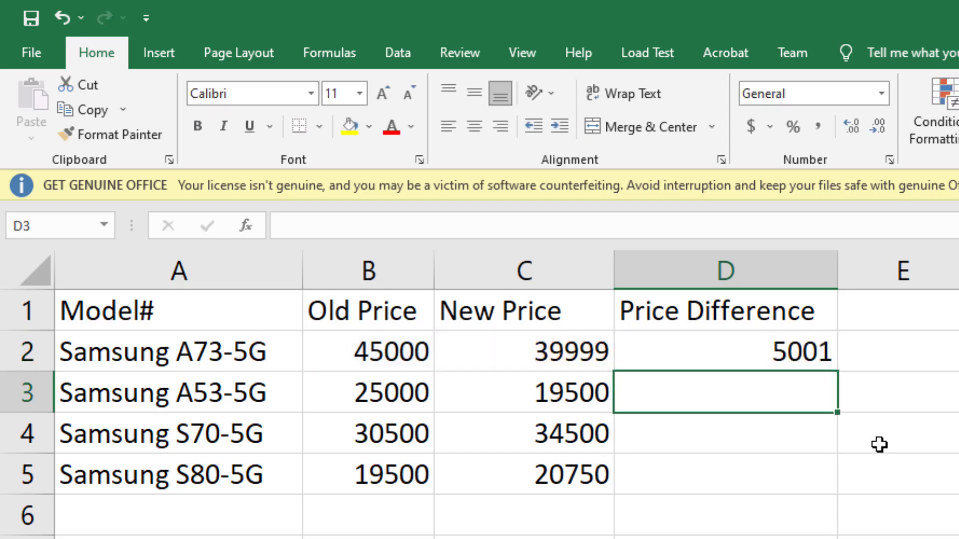
pyautogui.click(795, 336)
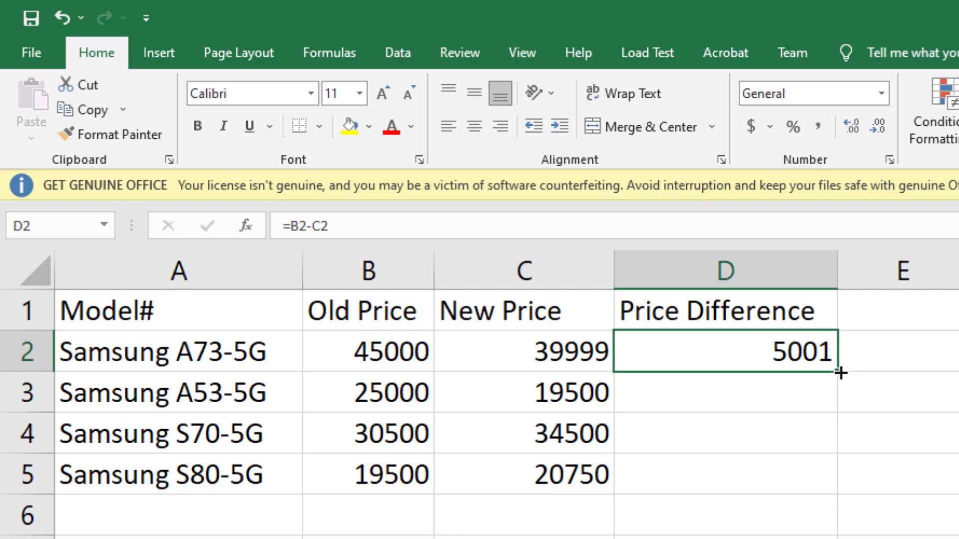
pyautogui.moveTo(840, 373); pyautogui.dragTo(836, 483)
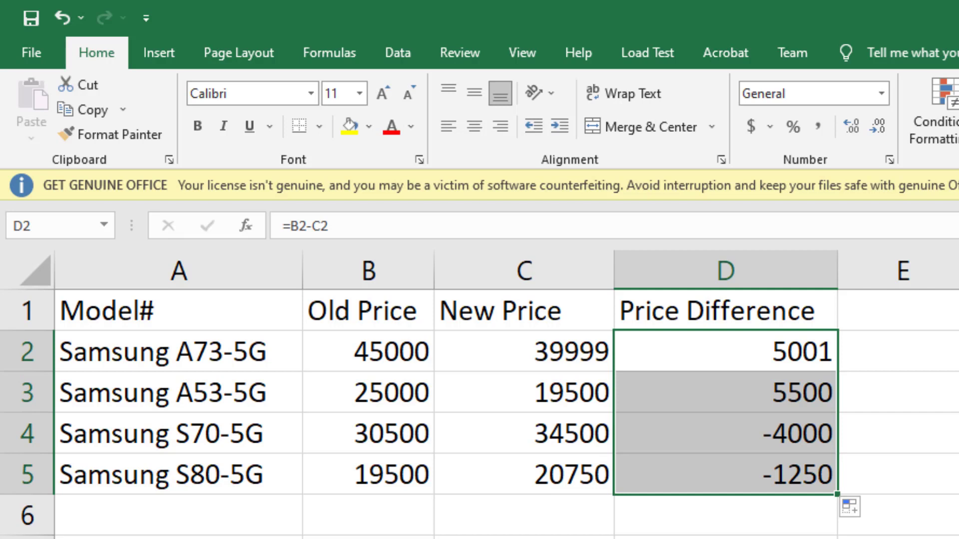
# Compare the price differences in column D with the old and new prices in rows 4 and 5, and inspect the formula in D4.
pyautogui.click(797, 355)
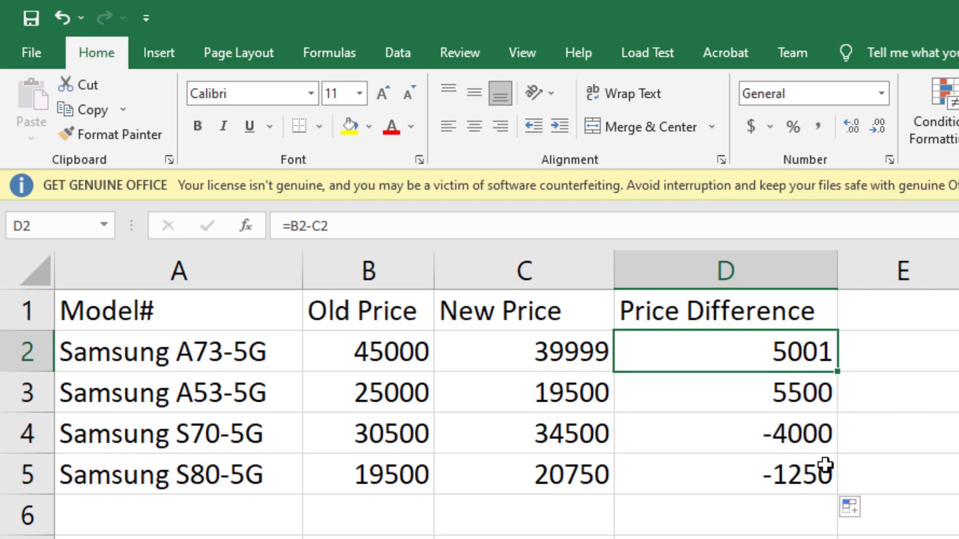
pyautogui.click(798, 438)
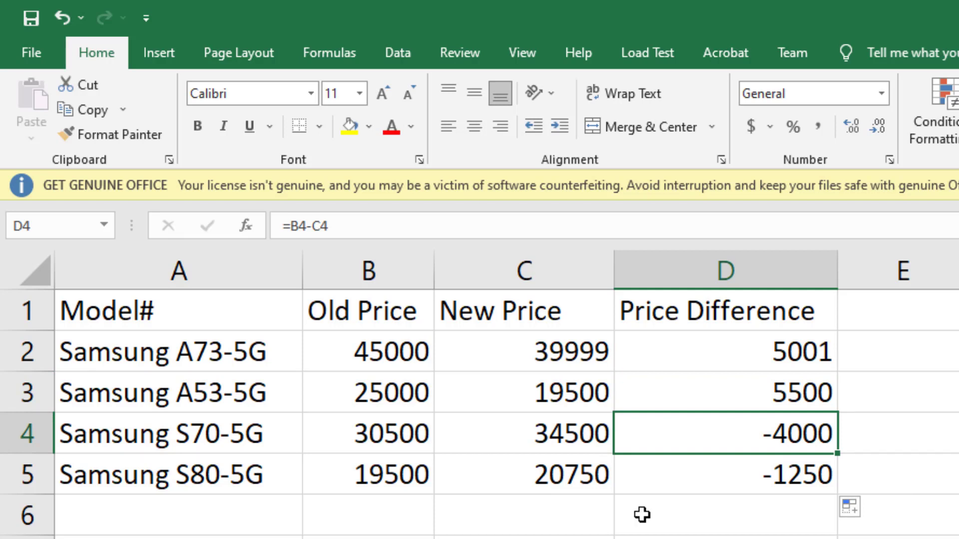
pyautogui.click(413, 439)
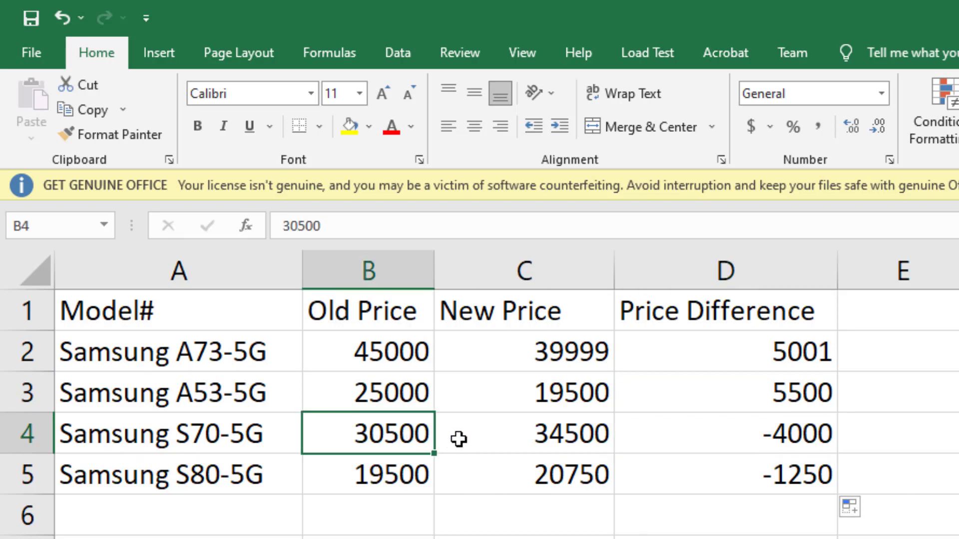
pyautogui.click(558, 439)
pyautogui.click(777, 438)
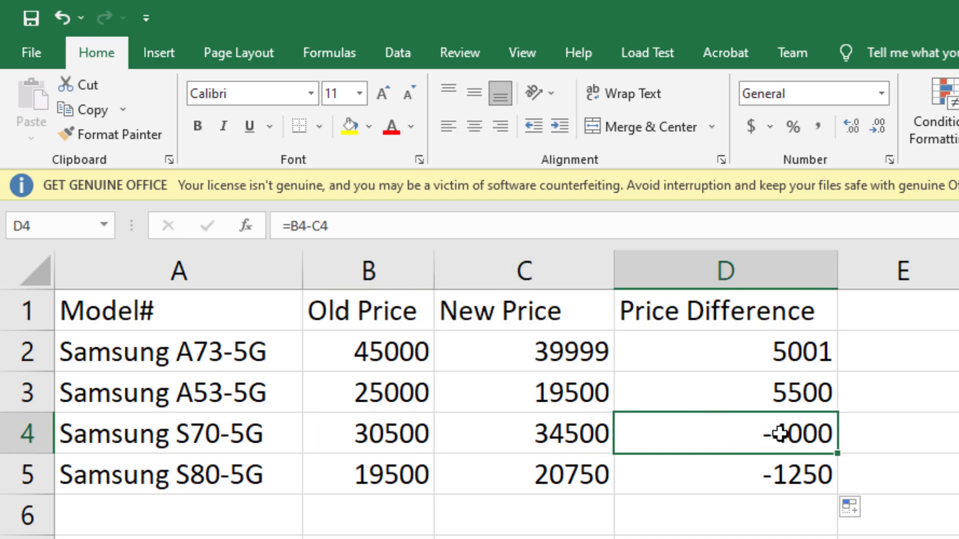
pyautogui.click(572, 437)
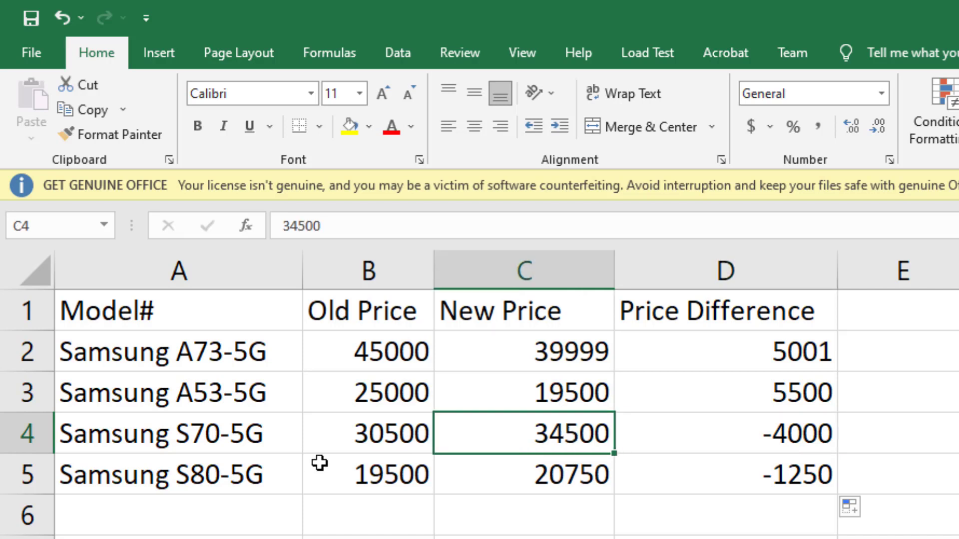
pyautogui.click(384, 431)
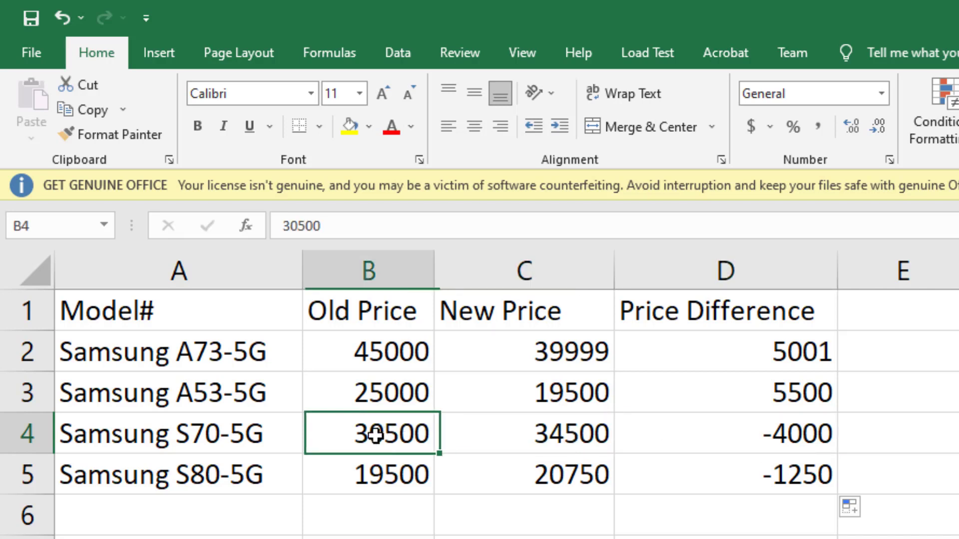
pyautogui.click(772, 472)
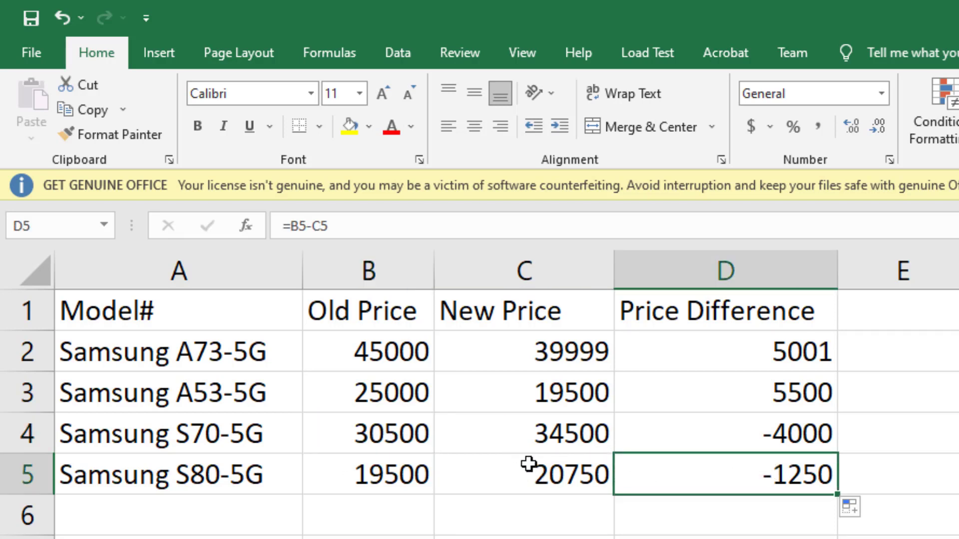
pyautogui.click(370, 471)
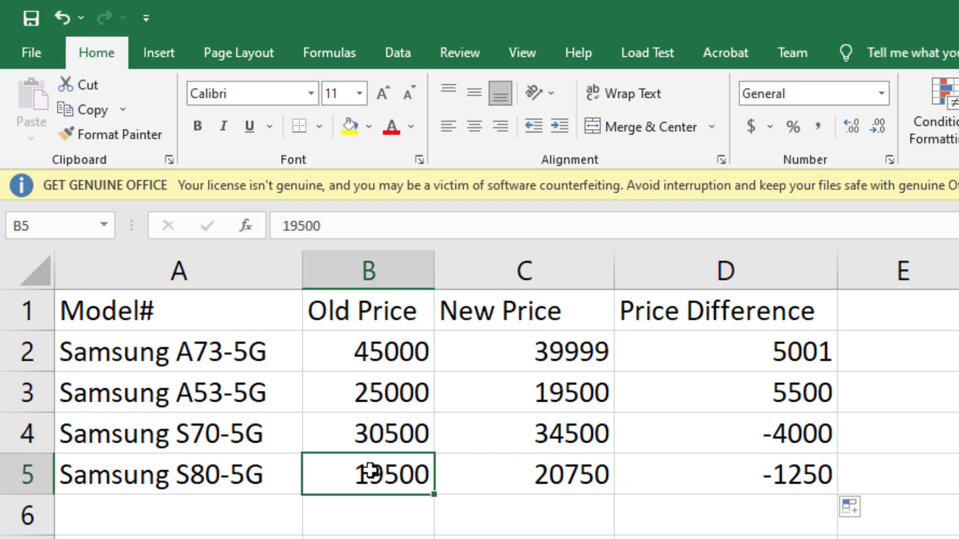
pyautogui.moveTo(789, 430); pyautogui.dragTo(788, 475)
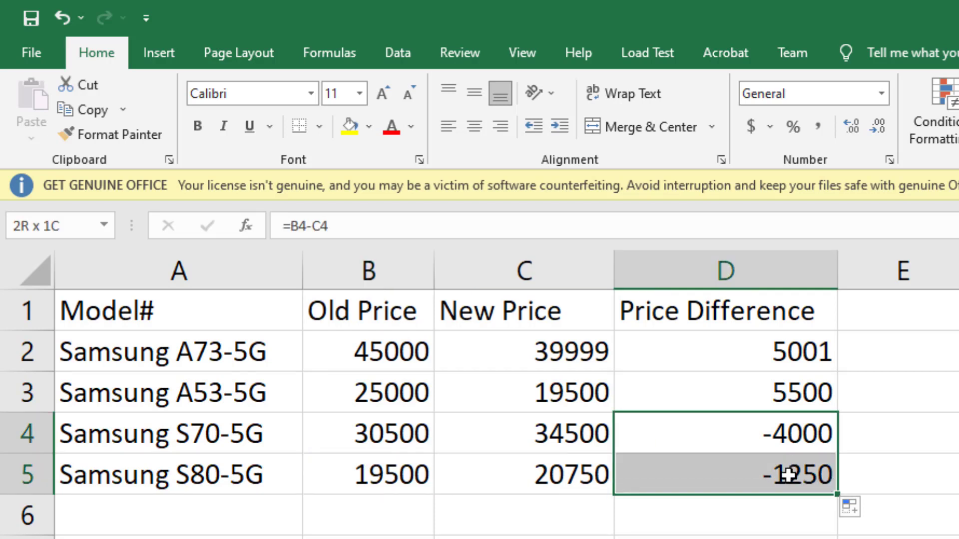
pyautogui.doubleClick(796, 433)
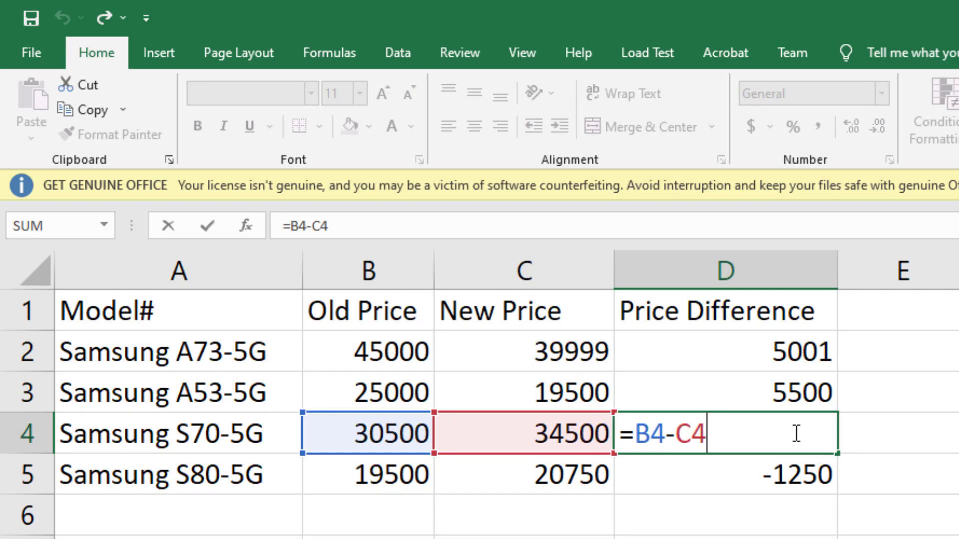
pyautogui.press('Return')
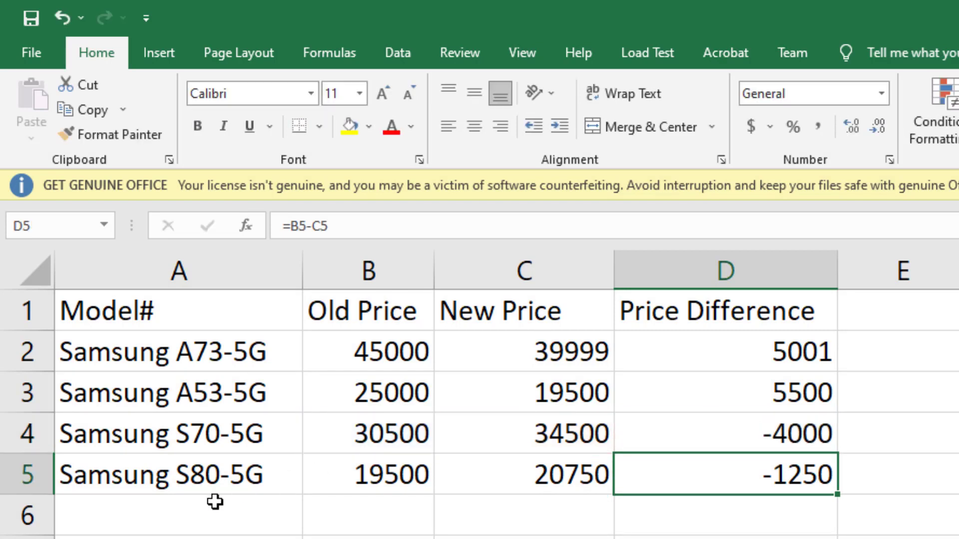
pyautogui.moveTo(214, 501); pyautogui.dragTo(214, 538)
pyautogui.click(379, 538)
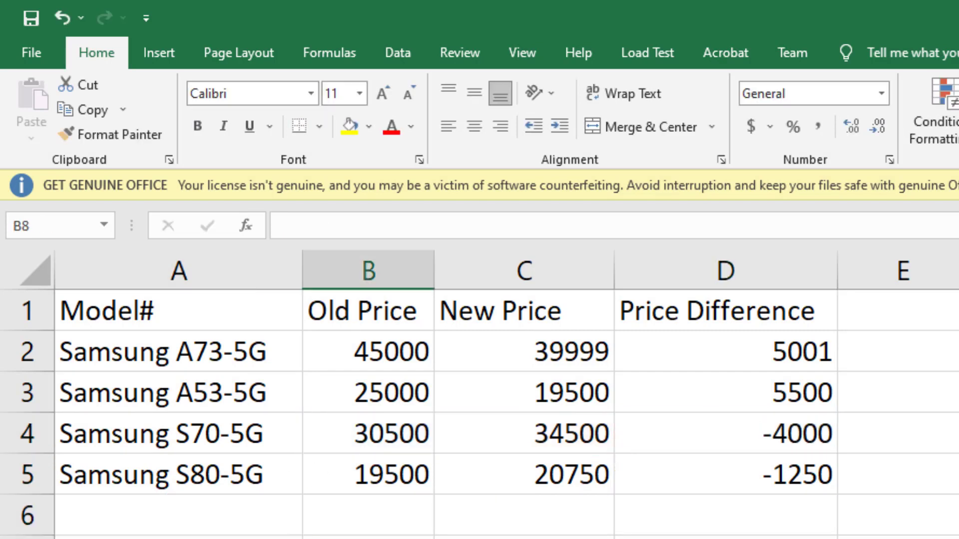
pyautogui.click(793, 441)
pyautogui.press('Down')
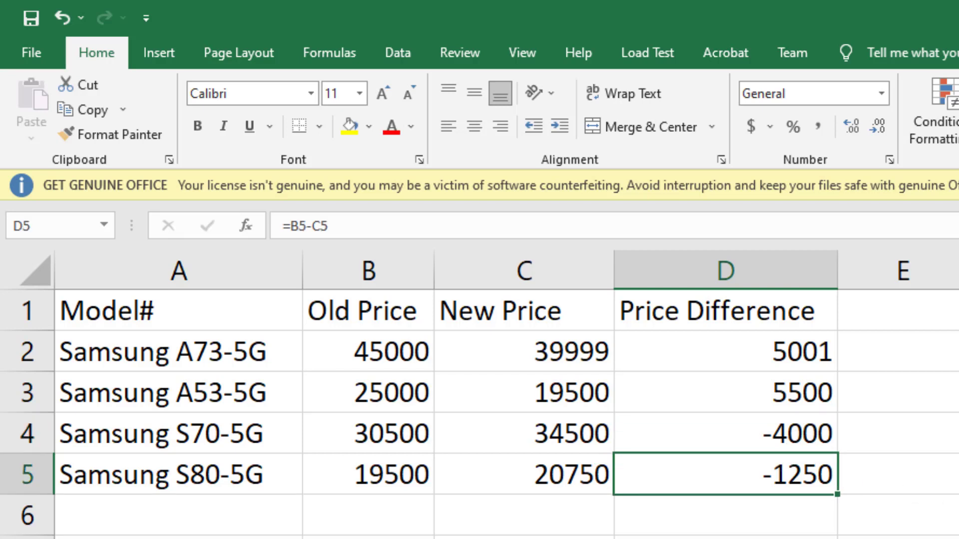
# Change the price difference formula in D2 to =ABS(B2-C2) and fill it down to D5.
pyautogui.click(802, 349)
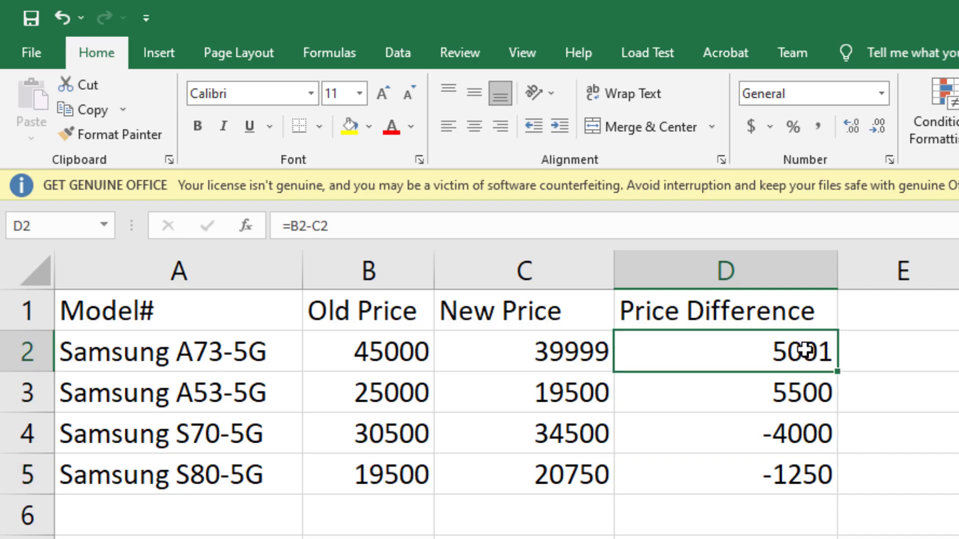
pyautogui.doubleClick(805, 349)
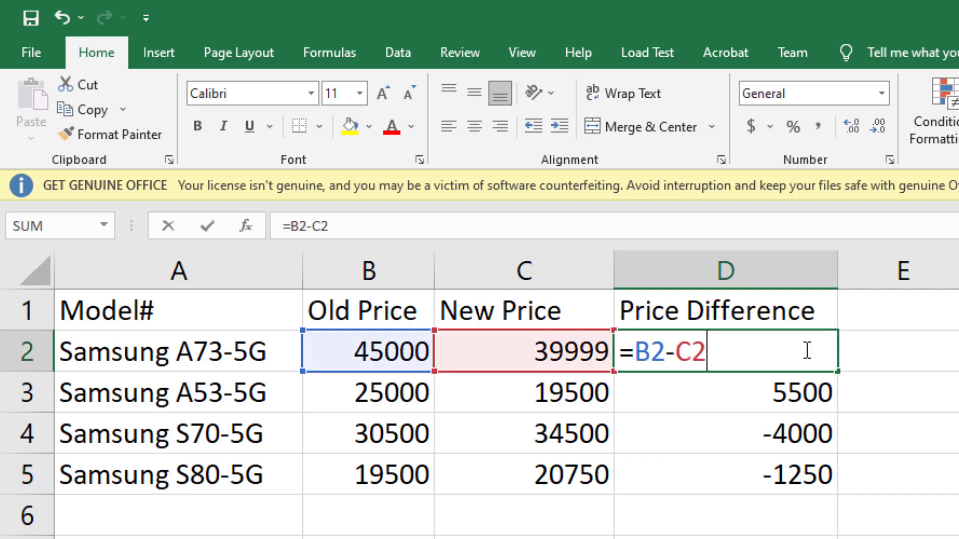
pyautogui.click(635, 345)
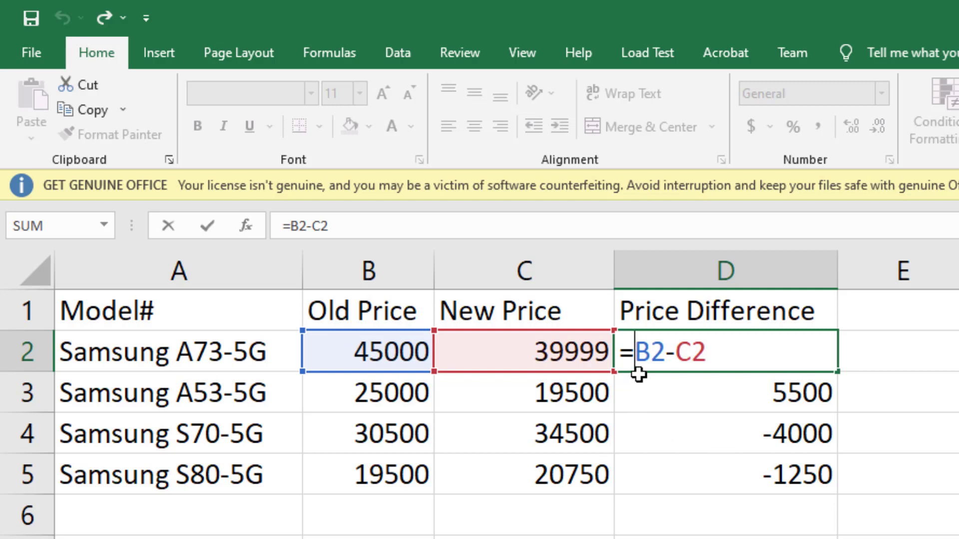
pyautogui.write('abs')
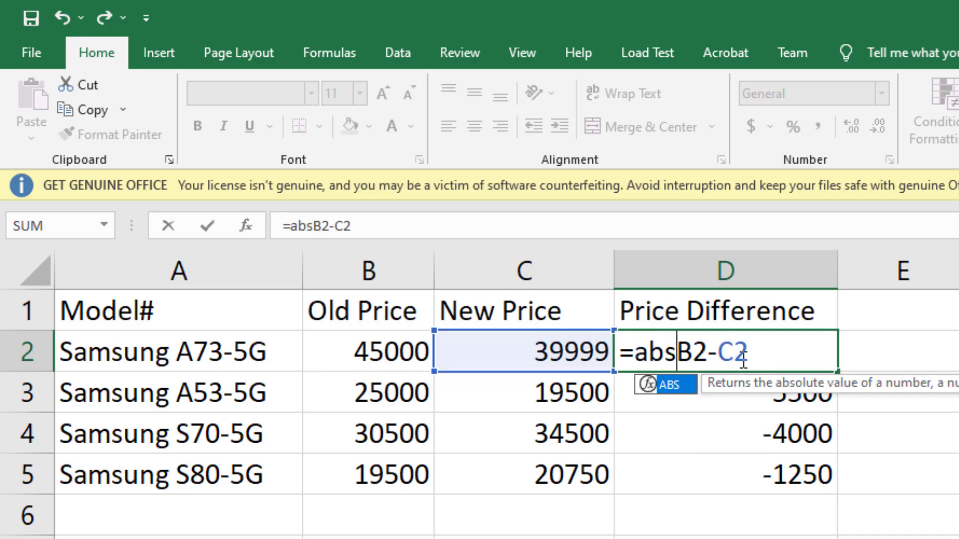
pyautogui.write('(')
pyautogui.click(823, 353)
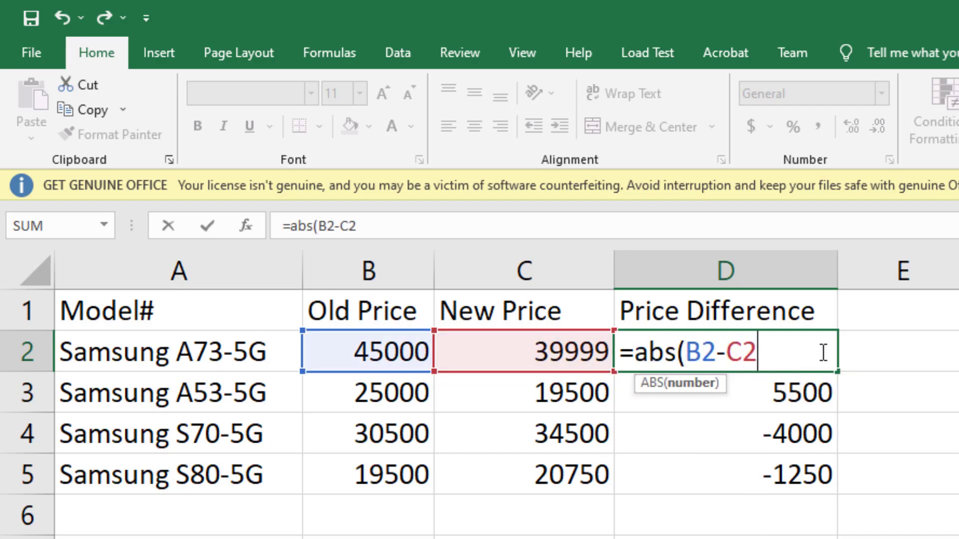
pyautogui.write(')')
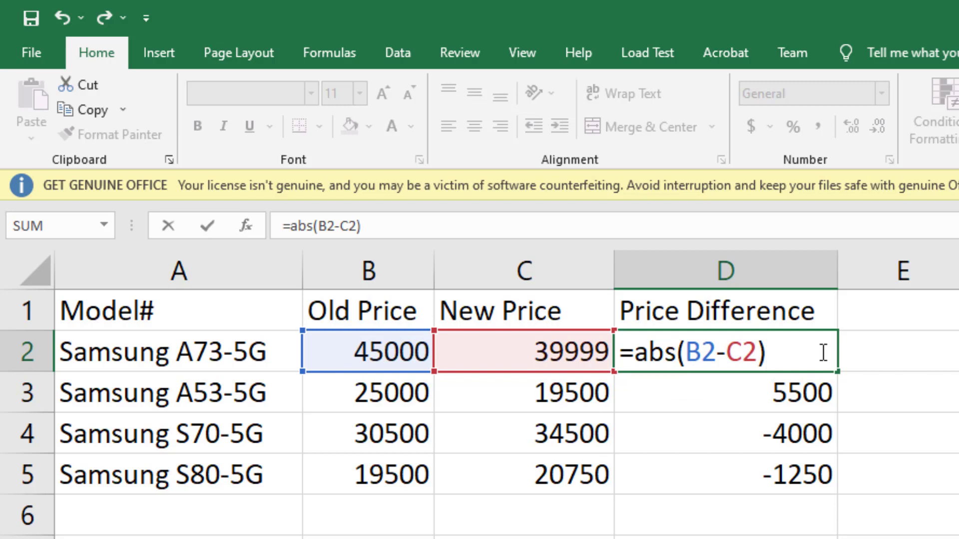
pyautogui.press('Return')
pyautogui.click(821, 351)
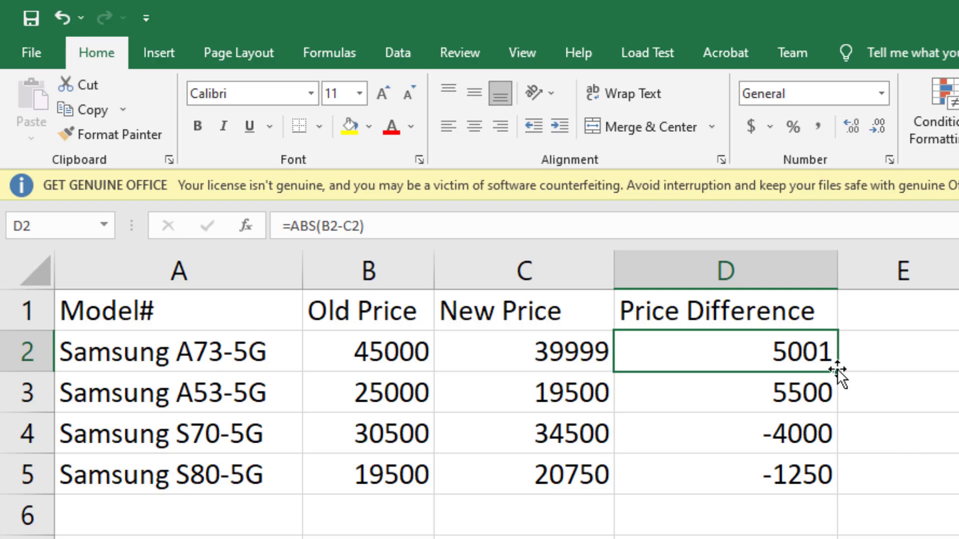
pyautogui.moveTo(837, 375); pyautogui.dragTo(833, 492)
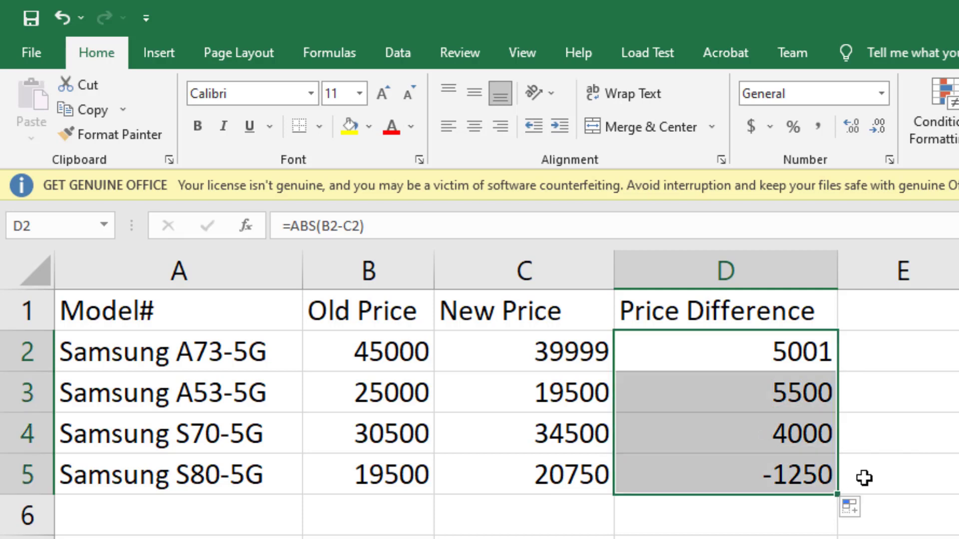
# Inspect the formula in D4, looking at its ABS function and the subtraction inside the parentheses.
pyautogui.click(774, 437)
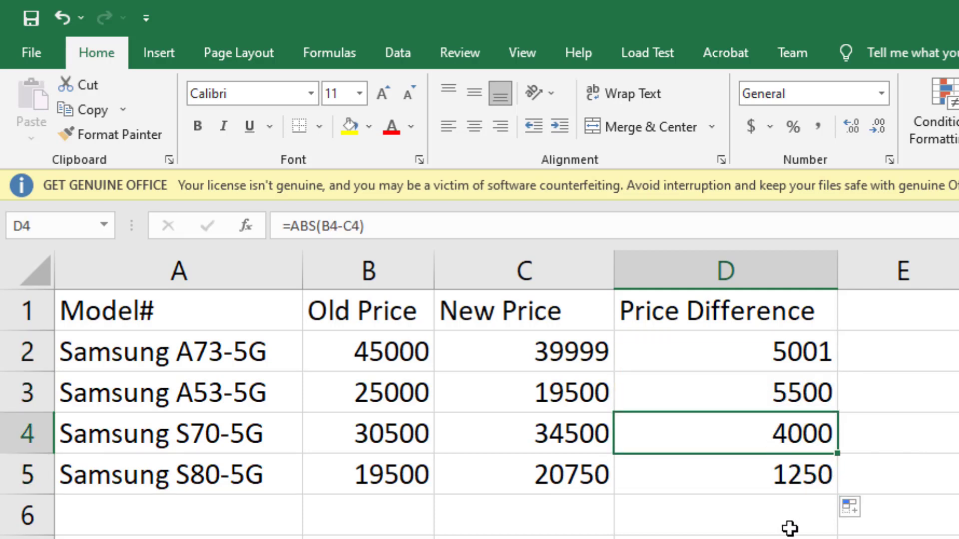
pyautogui.doubleClick(798, 432)
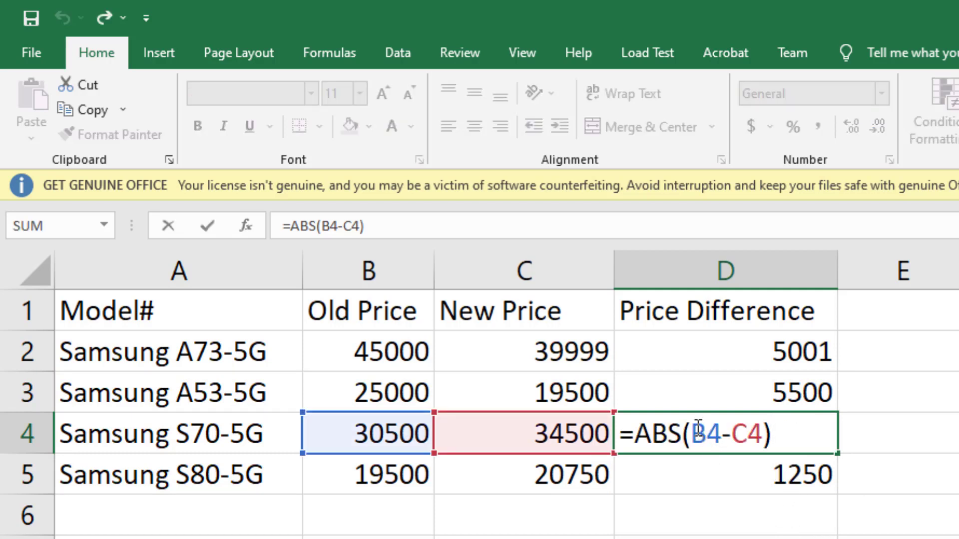
pyautogui.moveTo(699, 428); pyautogui.dragTo(763, 428)
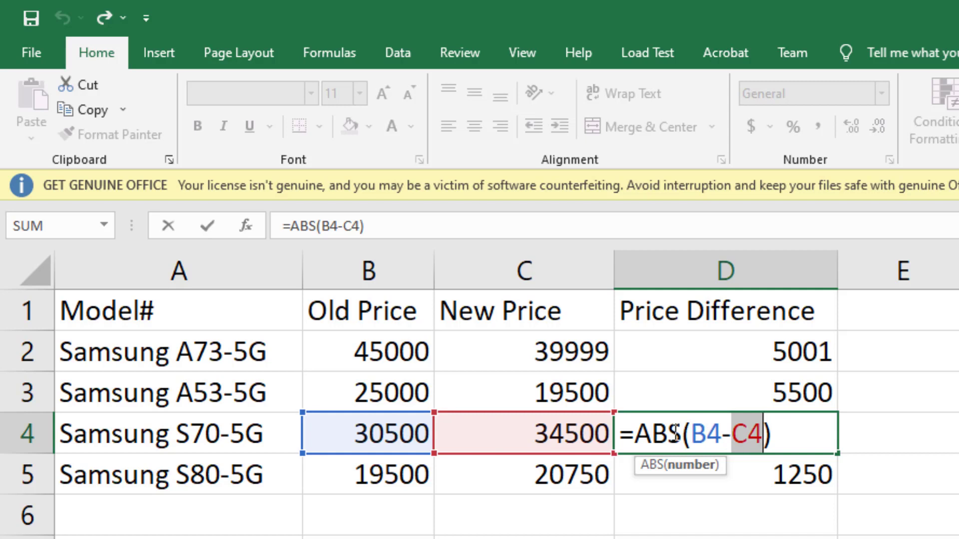
pyautogui.moveTo(635, 427); pyautogui.dragTo(677, 423)
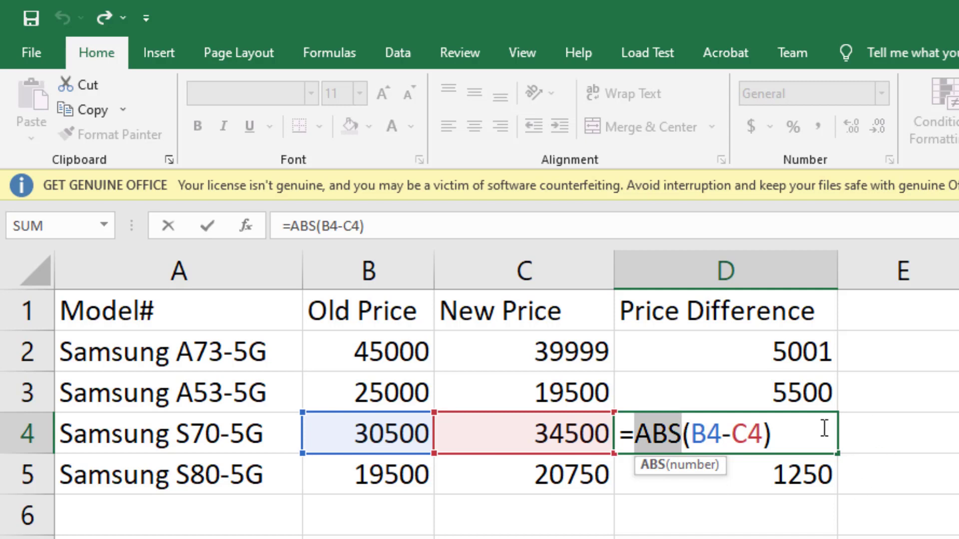
pyautogui.press('Return')
pyautogui.press('Return')
pyautogui.press('Return')
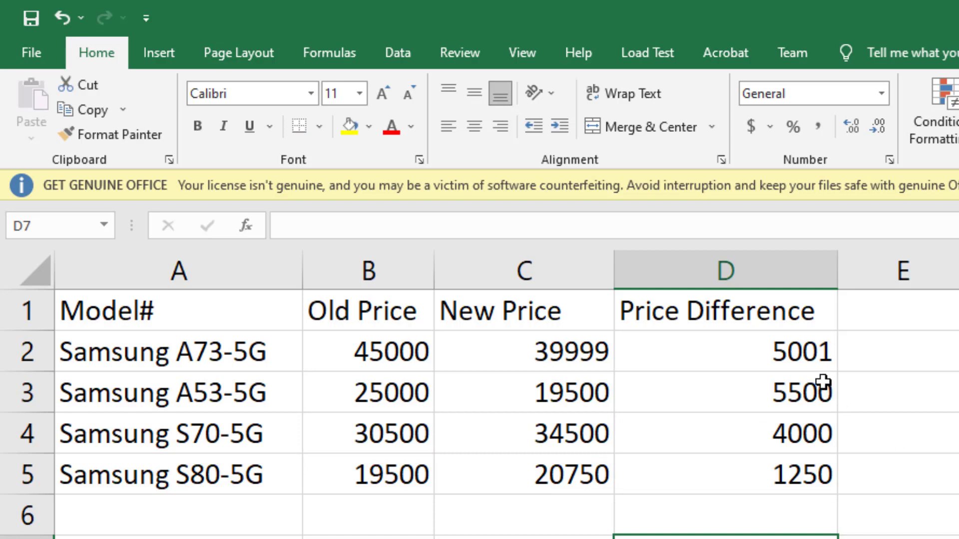
# Review the price differences and formulas in D2:D5, comparing D2 with the old and new prices in B2 and C2.
pyautogui.click(822, 349)
pyautogui.click(794, 394)
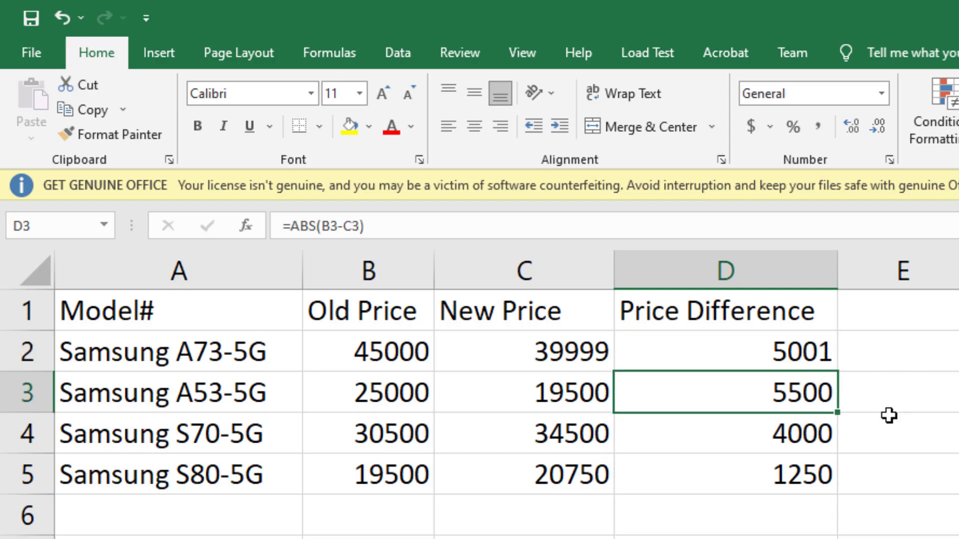
pyautogui.click(816, 433)
pyautogui.click(814, 480)
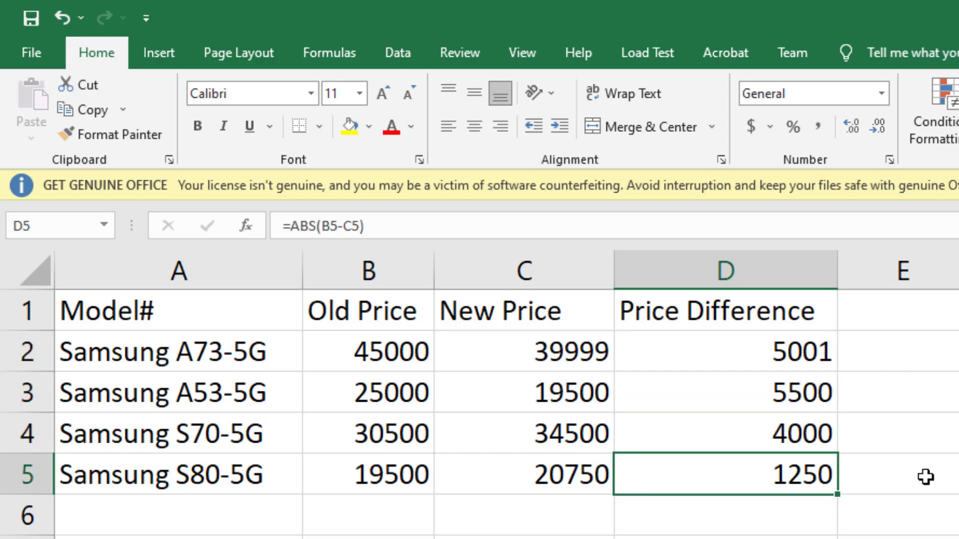
pyautogui.moveTo(807, 368); pyautogui.dragTo(802, 472)
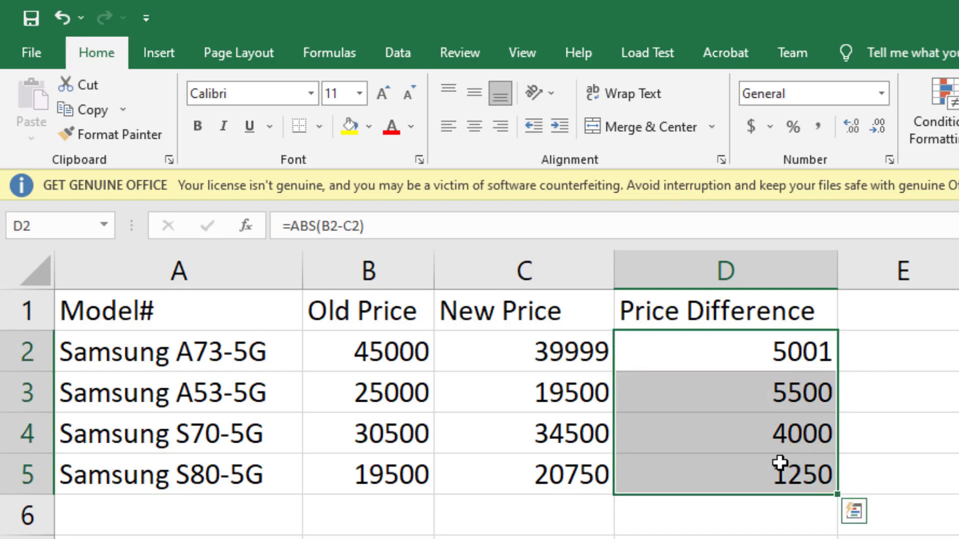
pyautogui.click(798, 351)
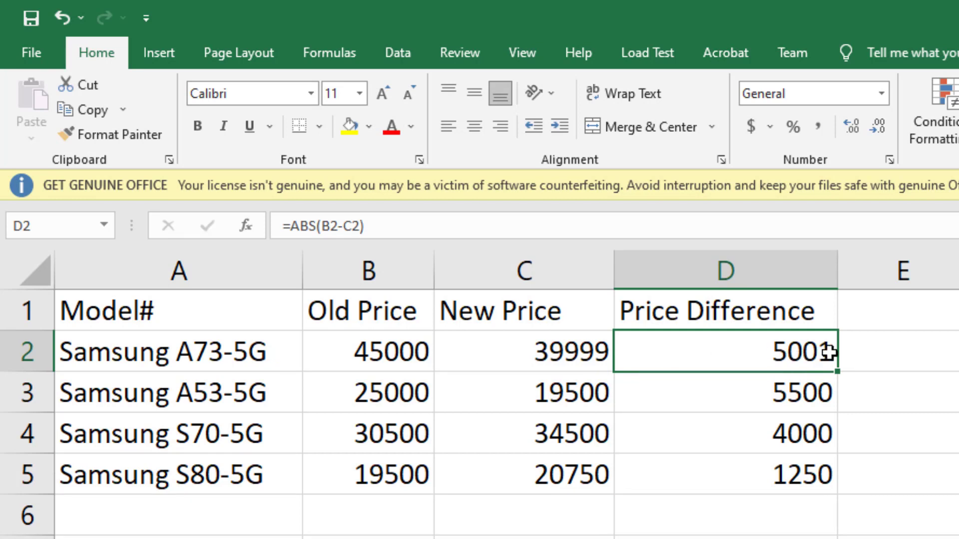
pyautogui.click(385, 349)
pyautogui.click(594, 353)
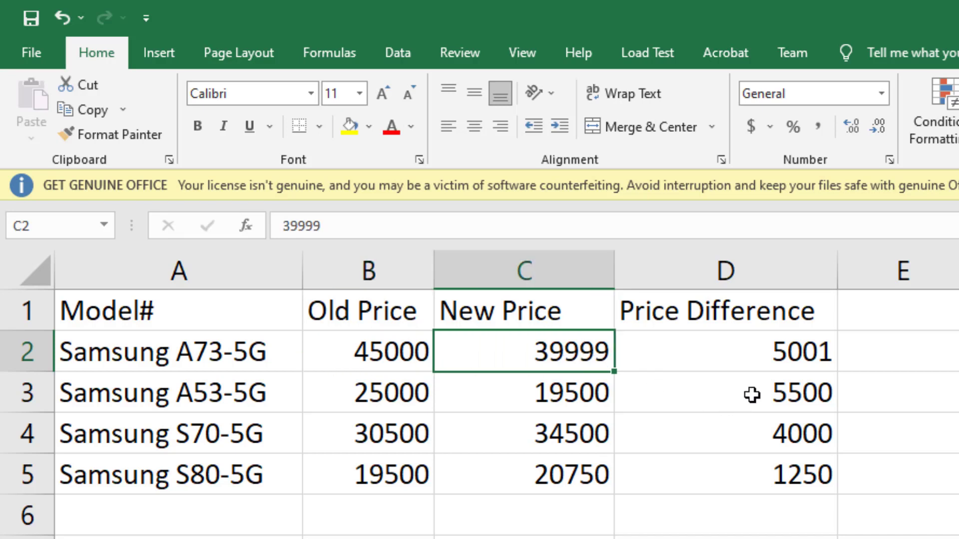
pyautogui.click(805, 353)
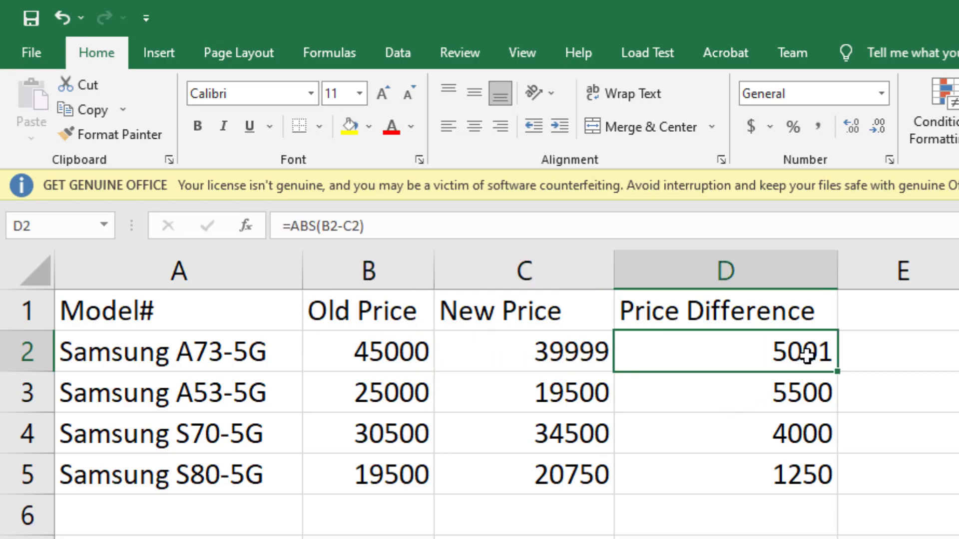
pyautogui.click(792, 394)
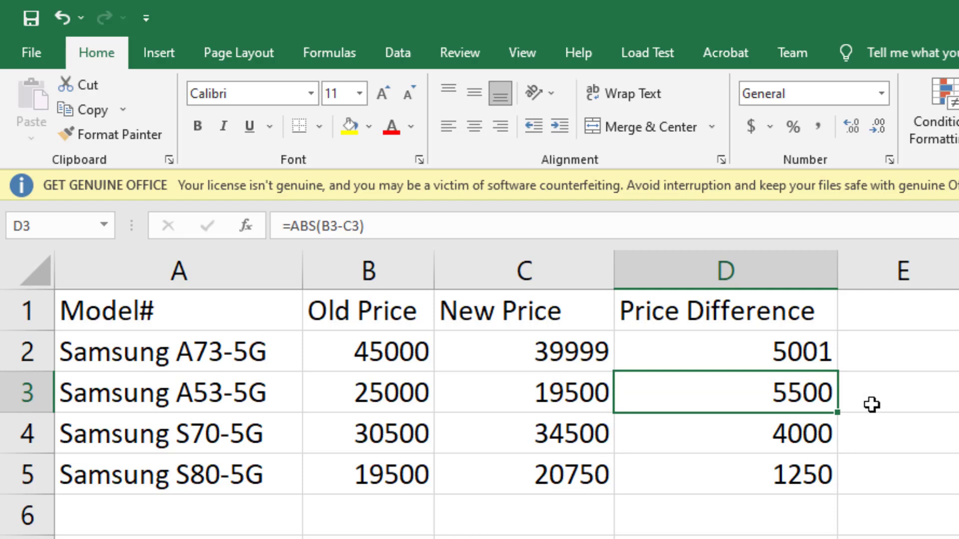
pyautogui.click(794, 432)
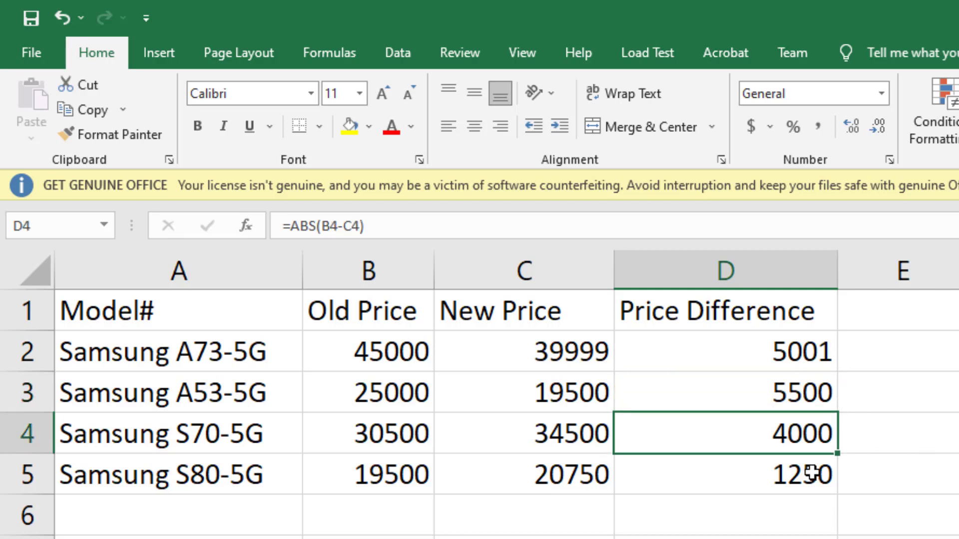
pyautogui.click(792, 477)
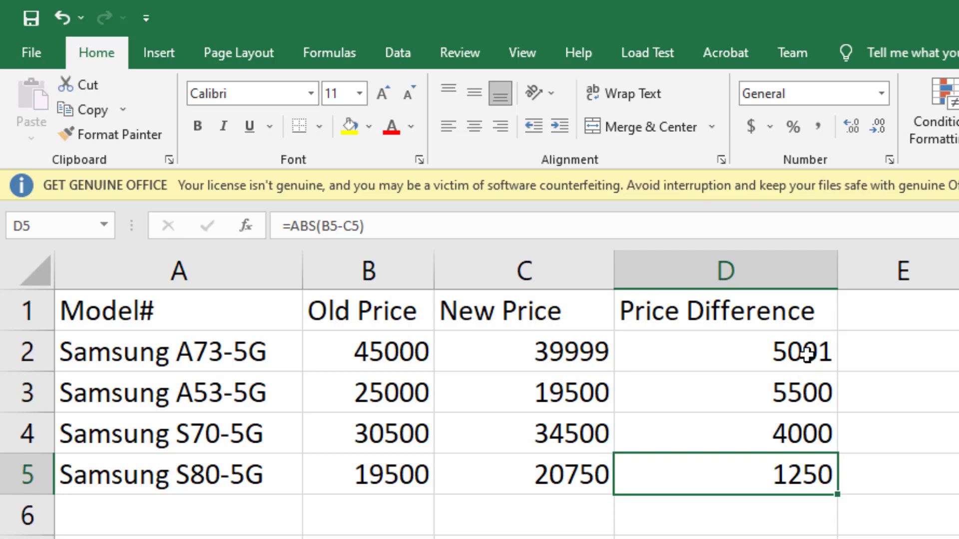
pyautogui.moveTo(802, 350); pyautogui.dragTo(797, 462)
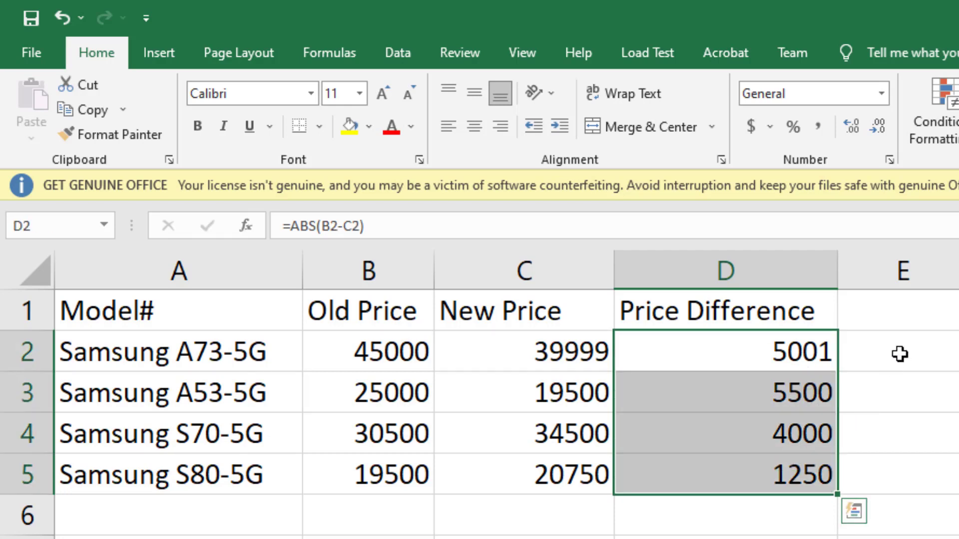
# Add the heading Status in E1 and widen column E.
pyautogui.click(900, 354)
pyautogui.click(903, 310)
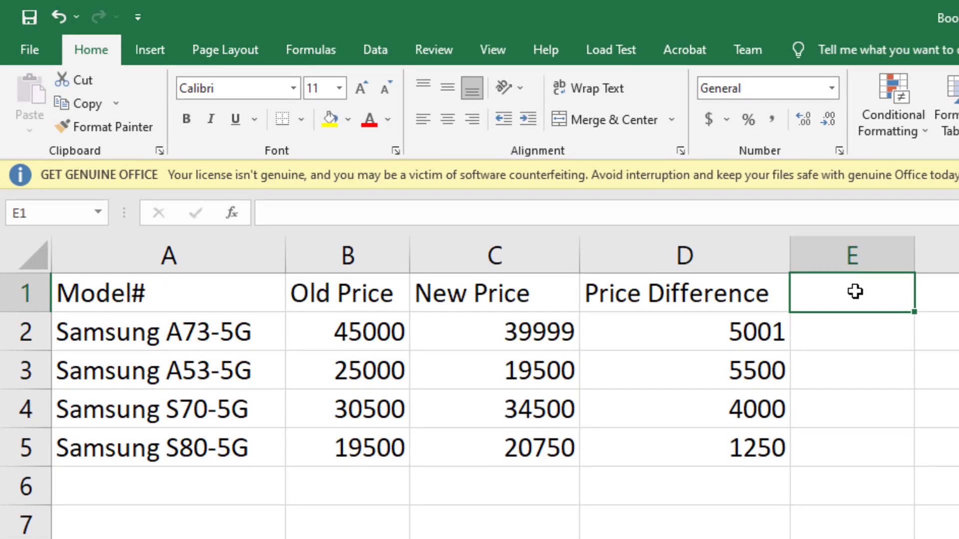
pyautogui.write('Stat')
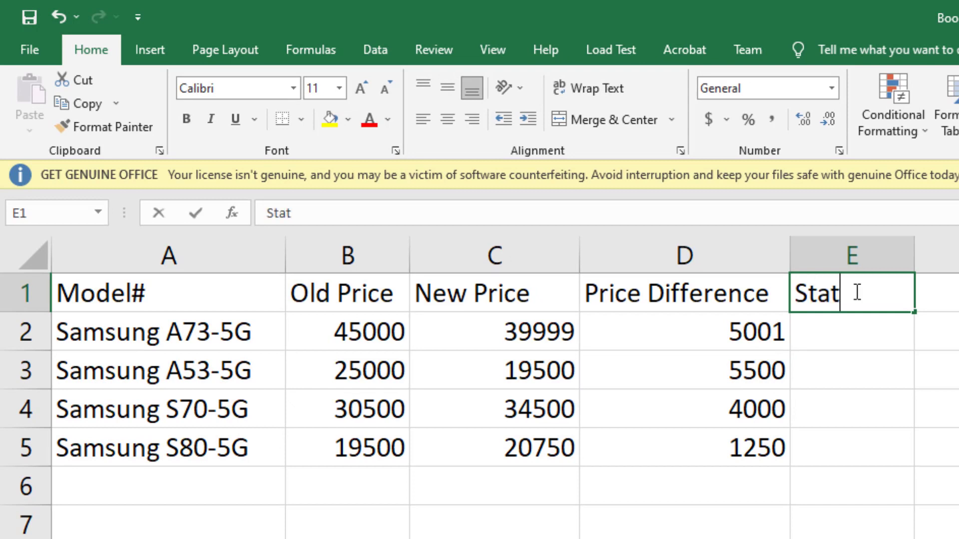
pyautogui.write('us')
pyautogui.press('Return')
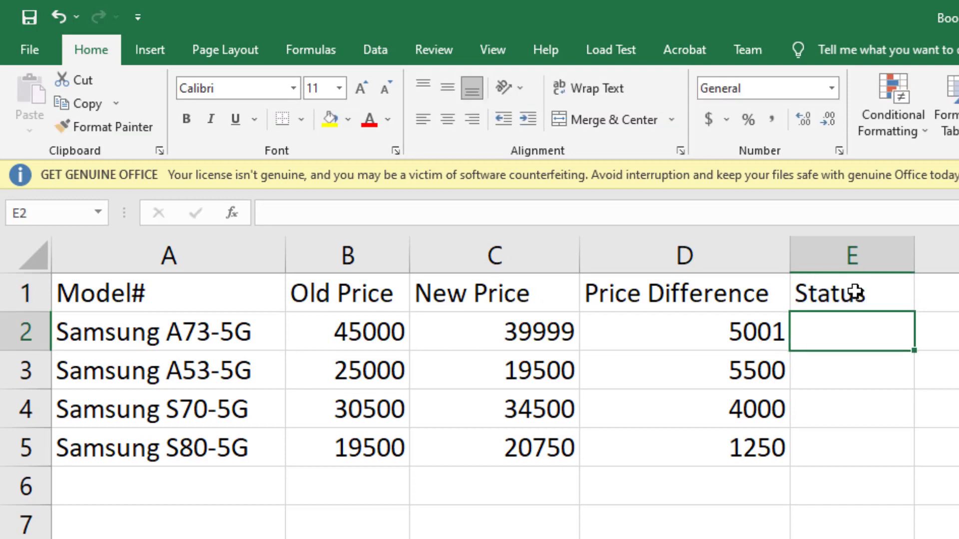
pyautogui.moveTo(915, 247); pyautogui.dragTo(958, 249)
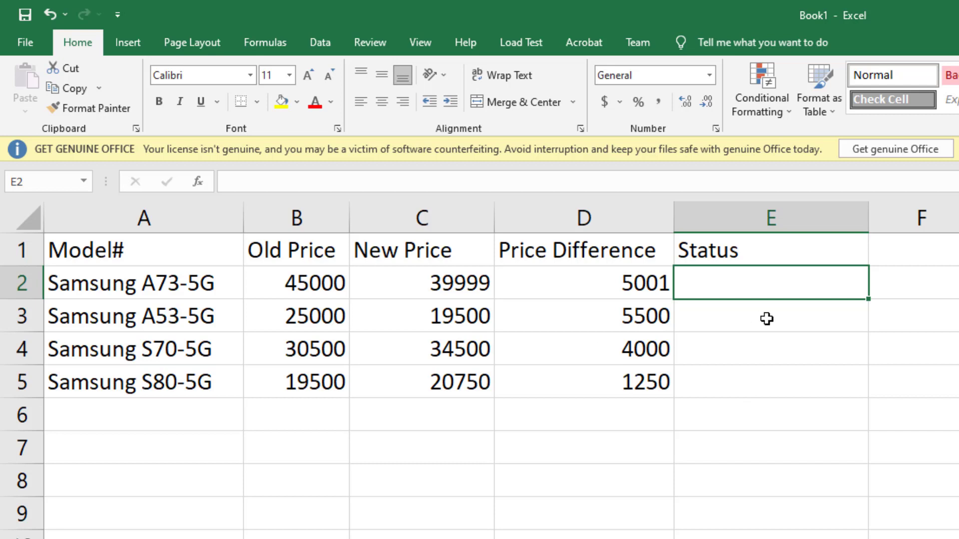
# Start an IF formula in E2 that tests C2<B2 and gives "↓" as the value if true.
pyautogui.write('=')
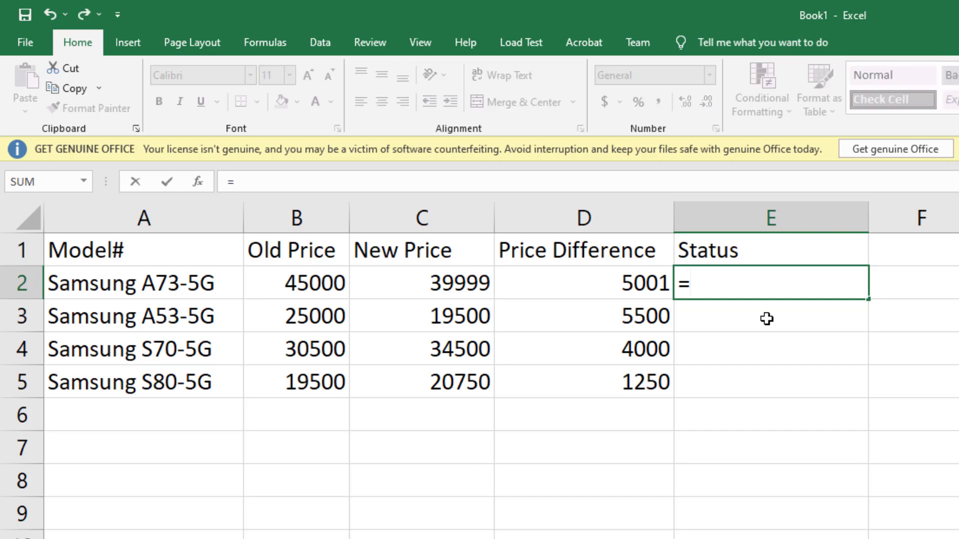
pyautogui.write('if(')
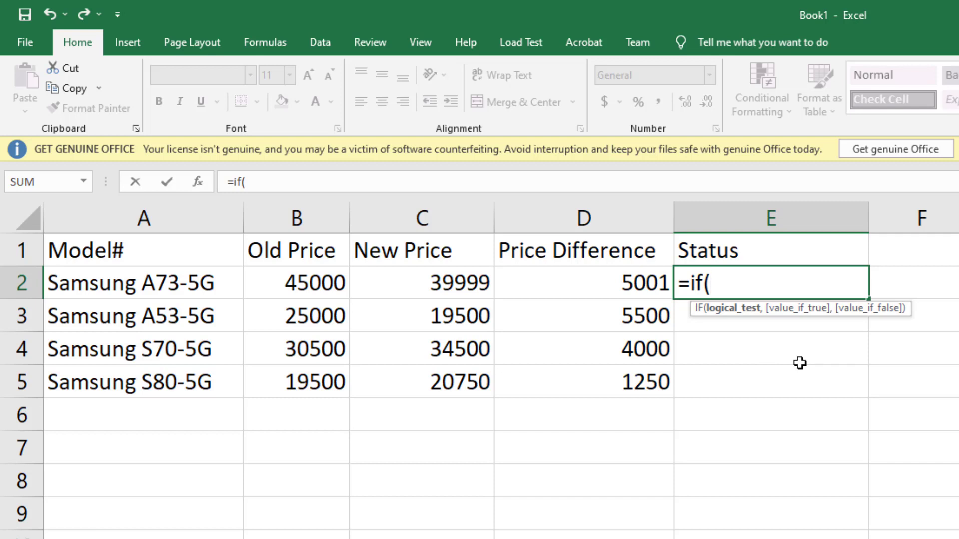
pyautogui.write('C2')
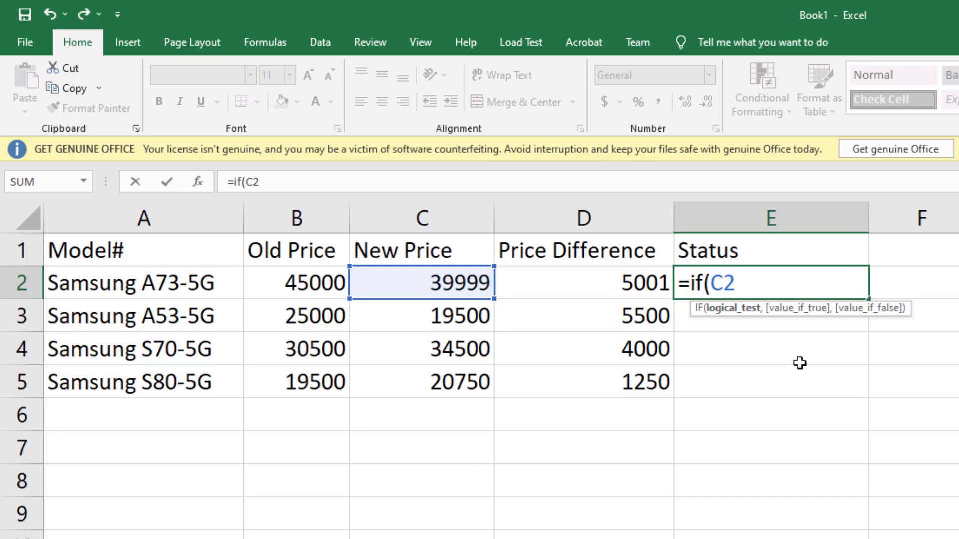
pyautogui.write('<B2')
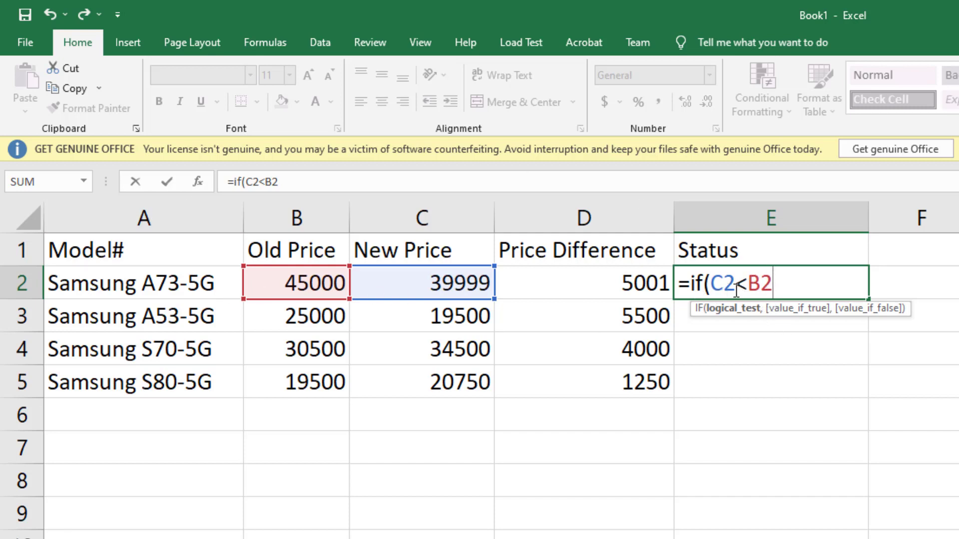
pyautogui.moveTo(692, 284); pyautogui.dragTo(781, 284)
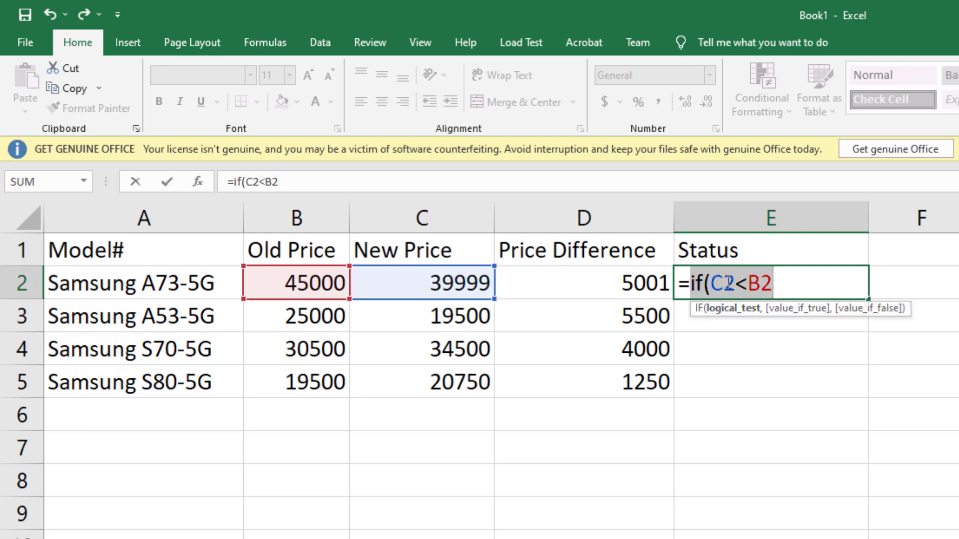
pyautogui.click(791, 283)
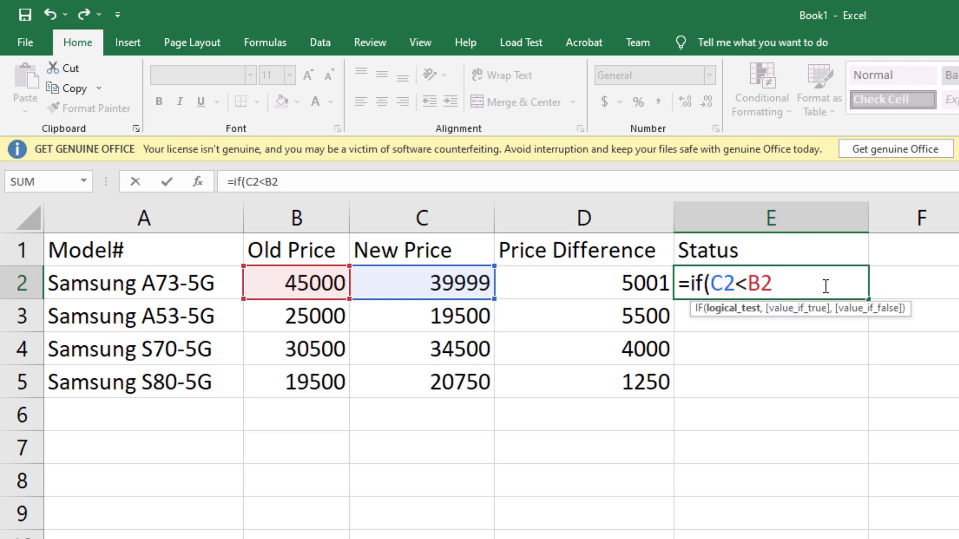
pyautogui.write(',')
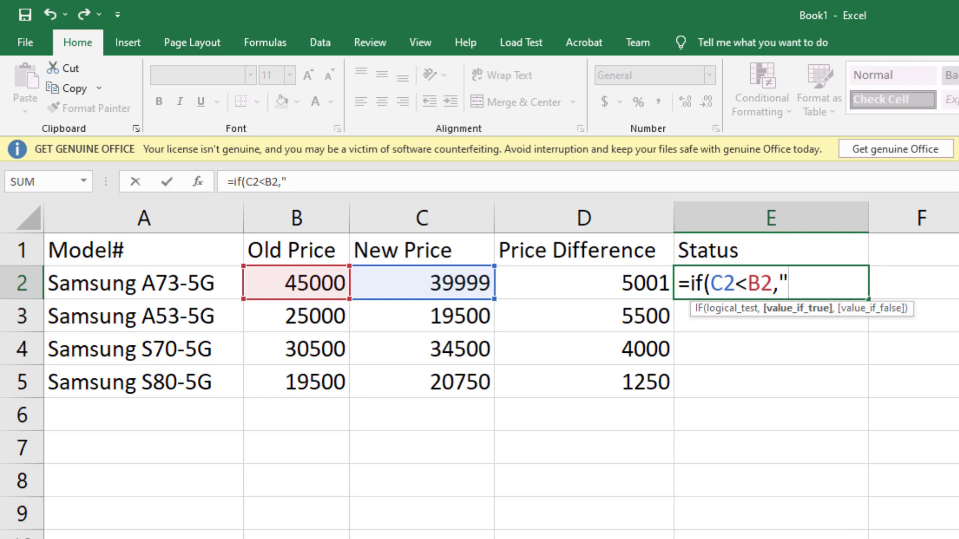
pyautogui.write('↓",')
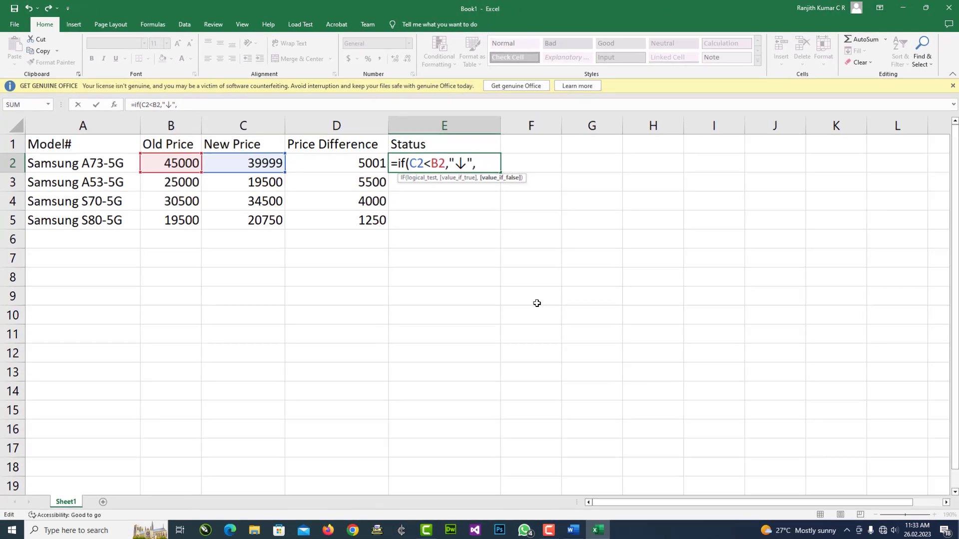
# Switch to the Word document and look over its line of arrow, degree and check mark symbols.
pyautogui.click(576, 534)
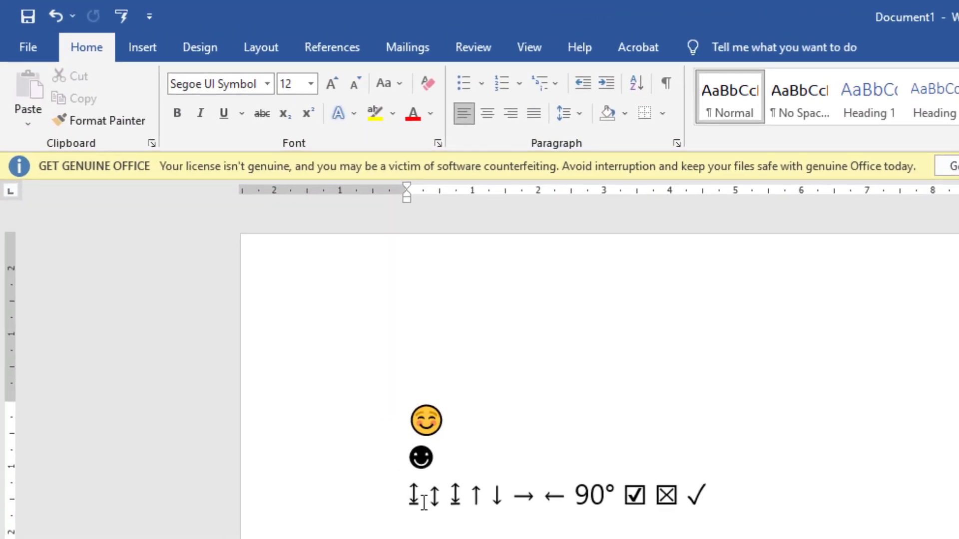
pyautogui.moveTo(328, 402); pyautogui.dragTo(562, 401)
pyautogui.moveTo(704, 497); pyautogui.dragTo(735, 497)
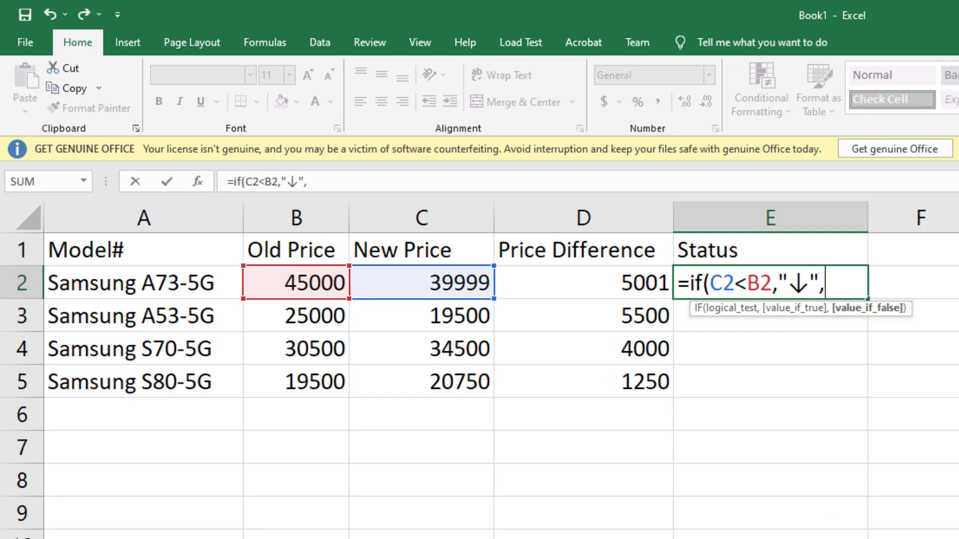
# Return to Excel and complete the E2 formula with "↑" as the value if false.
pyautogui.write('"↑')
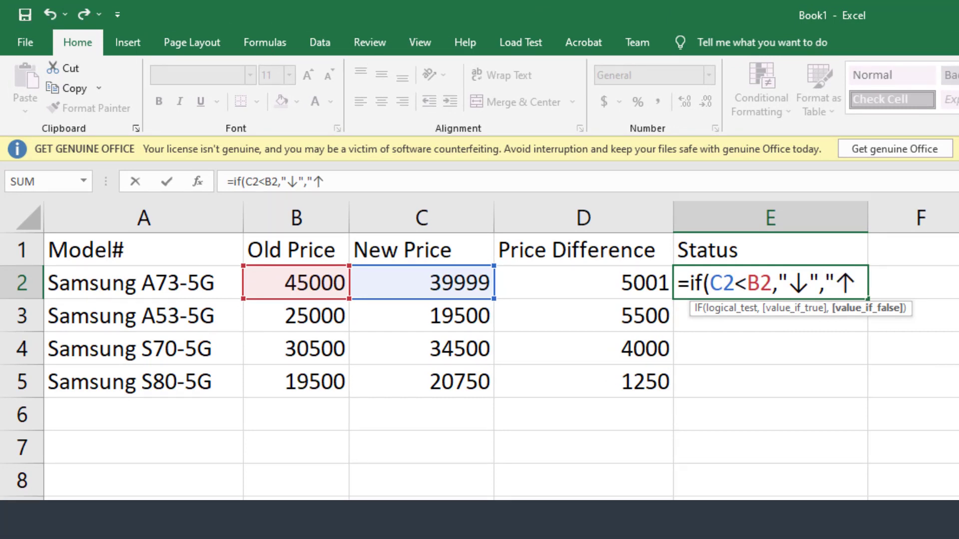
pyautogui.write('")')
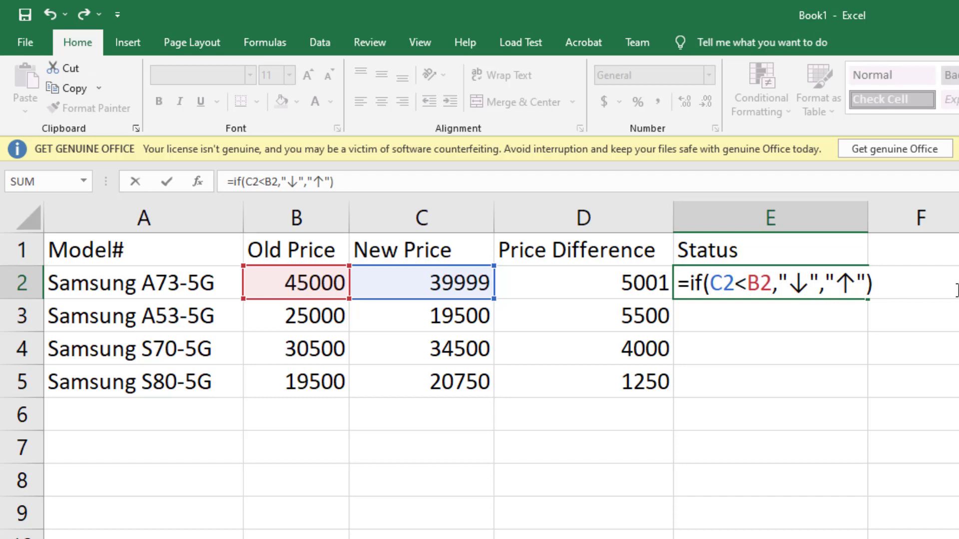
pyautogui.press('Return')
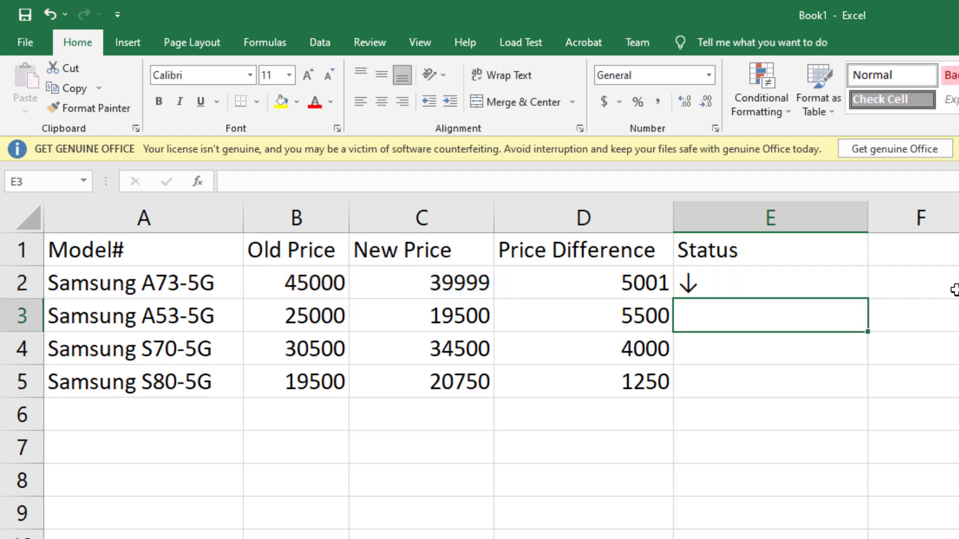
# Fill the IF status formula from E2 down to E5.
pyautogui.click(735, 285)
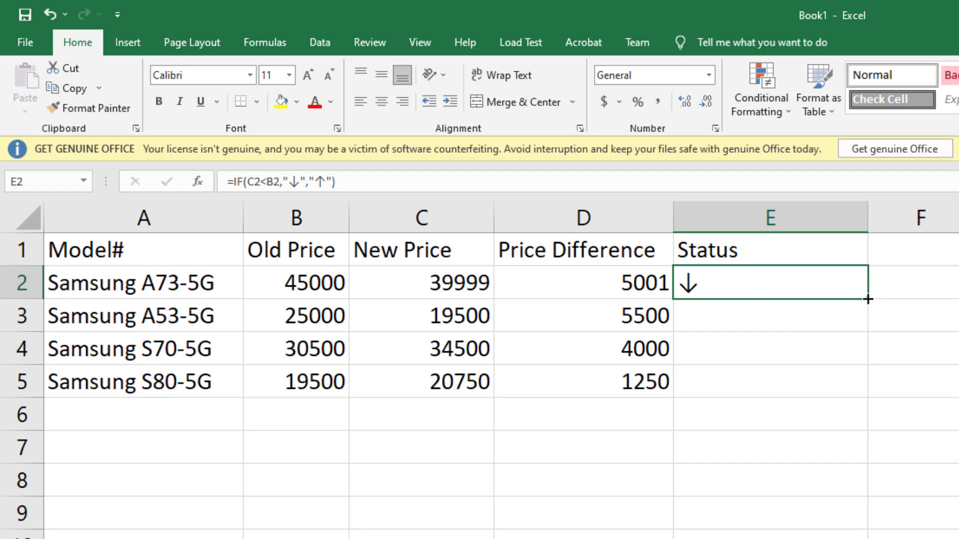
pyautogui.moveTo(868, 299); pyautogui.dragTo(868, 398)
pyautogui.click(777, 458)
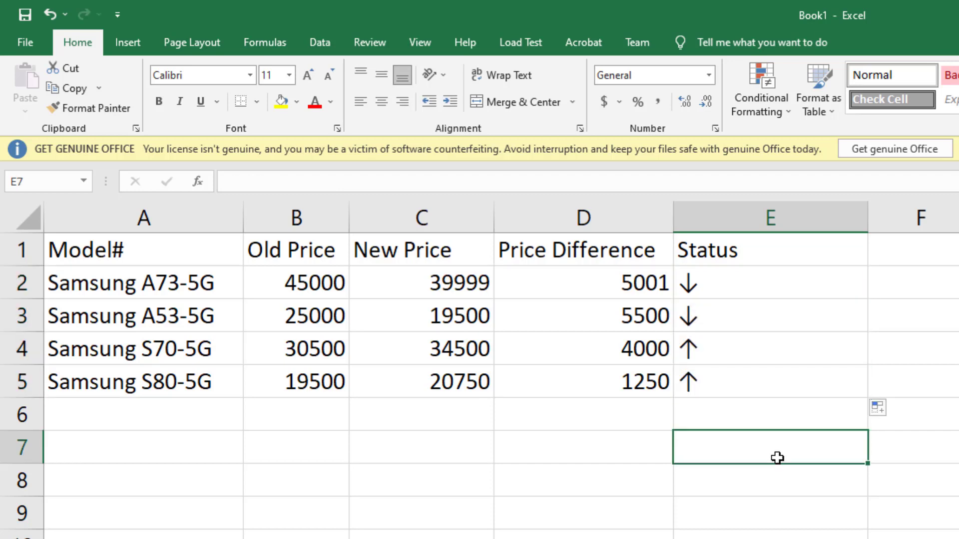
# Review the status arrows and their IF formulas in E2:E5.
pyautogui.click(706, 318)
pyautogui.click(707, 350)
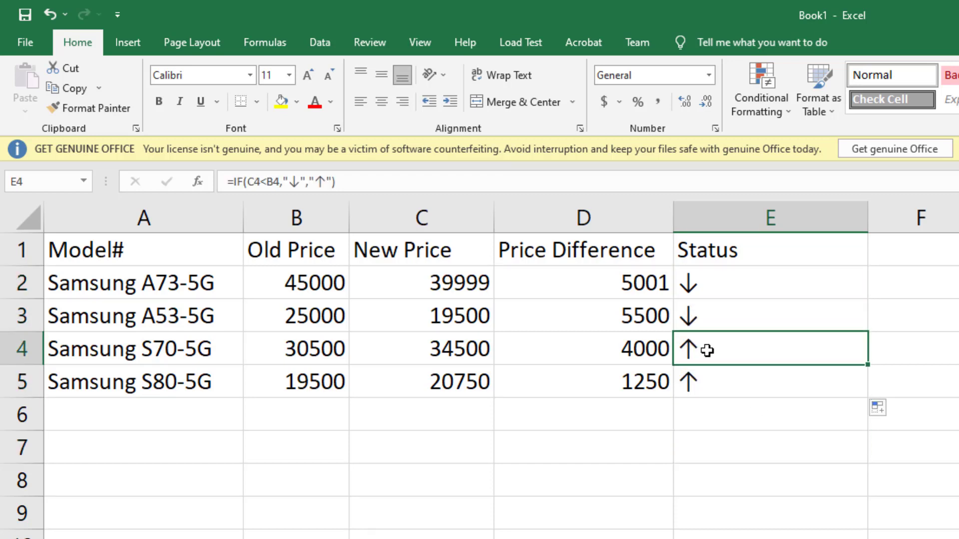
pyautogui.click(703, 380)
pyautogui.click(754, 472)
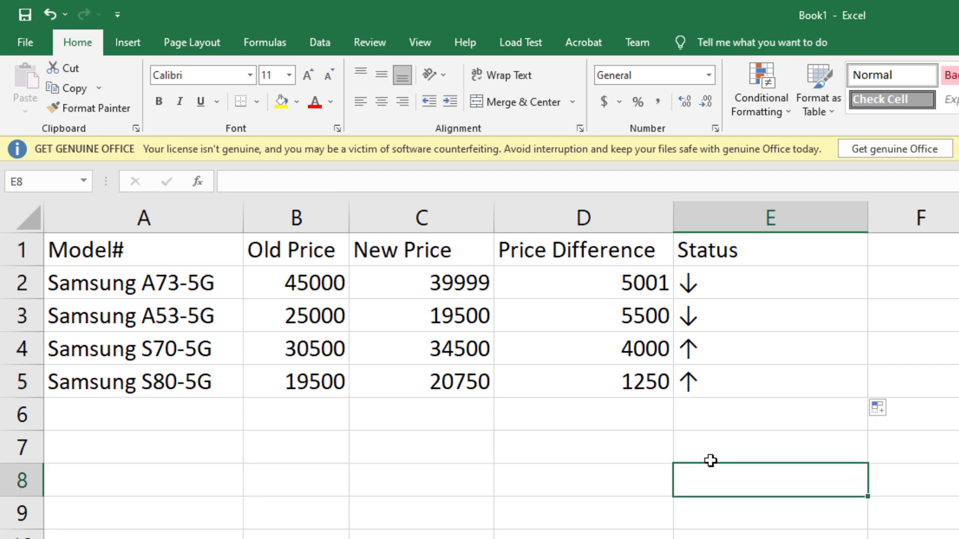
pyautogui.click(759, 385)
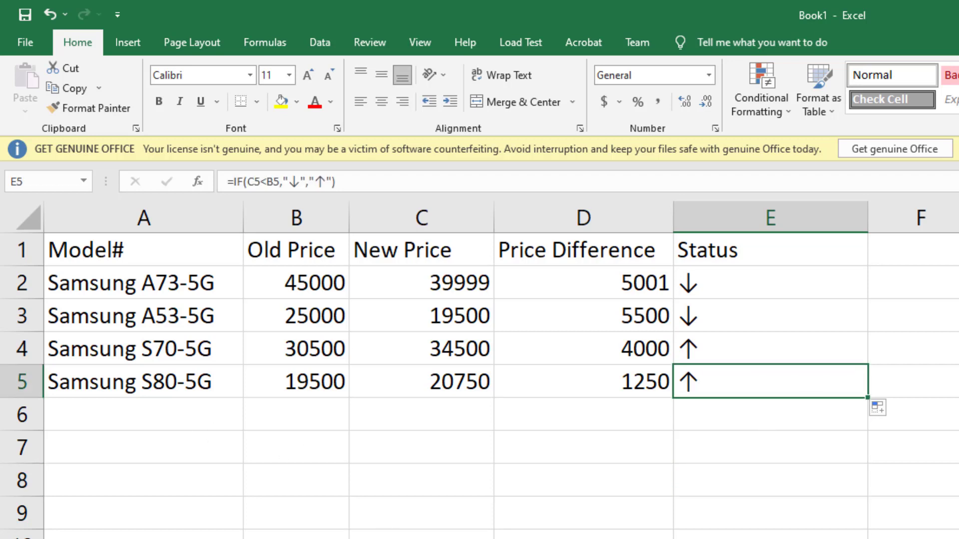
pyautogui.moveTo(732, 295); pyautogui.dragTo(732, 375)
pyautogui.click(749, 452)
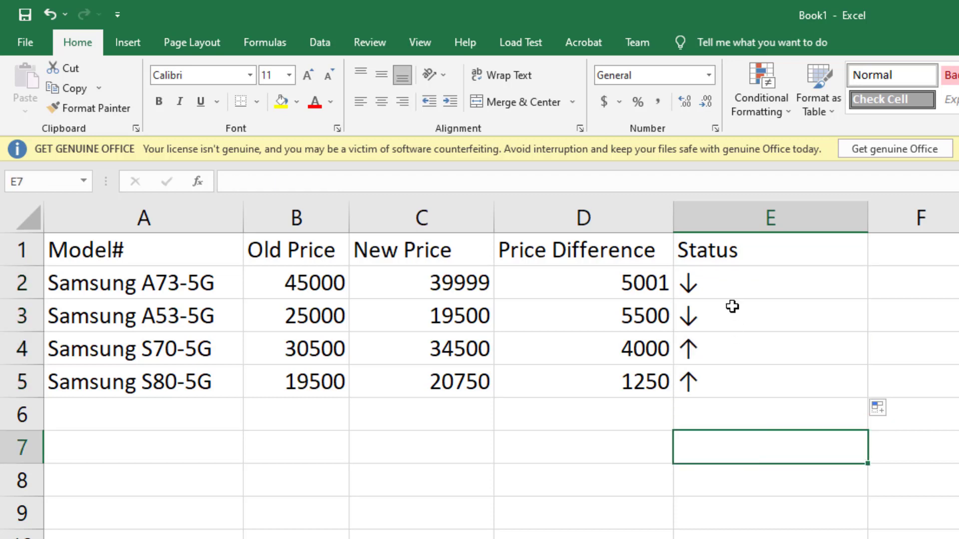
# Center the status arrows in E2:E5 horizontally.
pyautogui.click(733, 285)
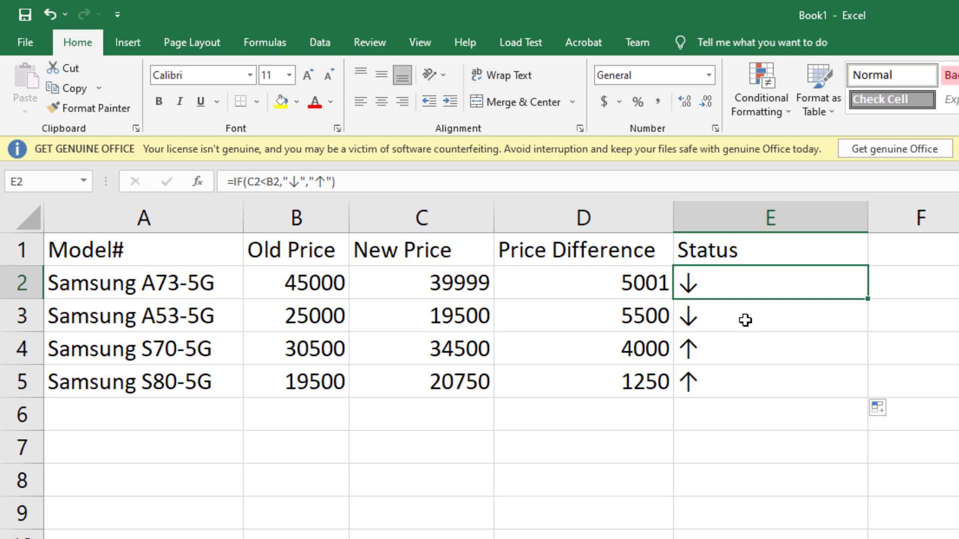
pyautogui.moveTo(753, 278); pyautogui.dragTo(754, 381)
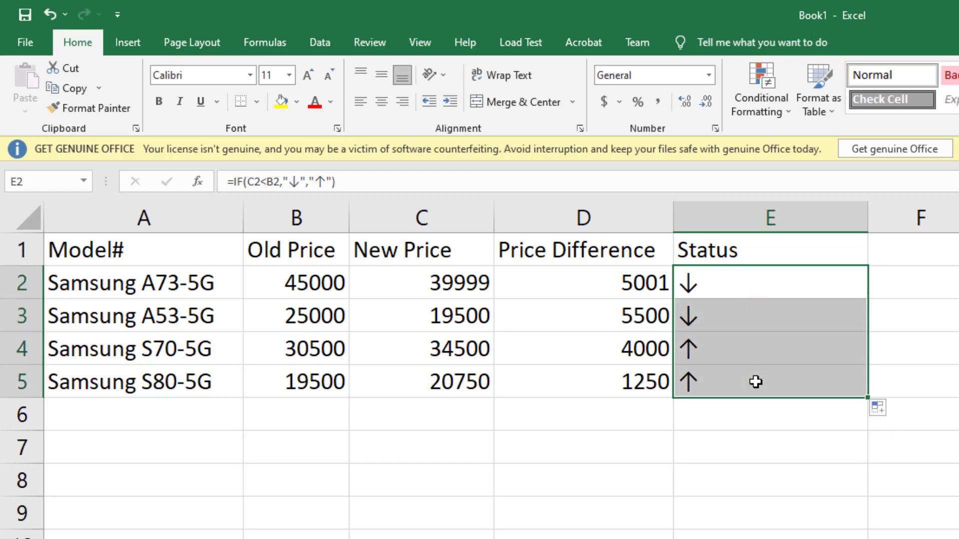
pyautogui.click(382, 102)
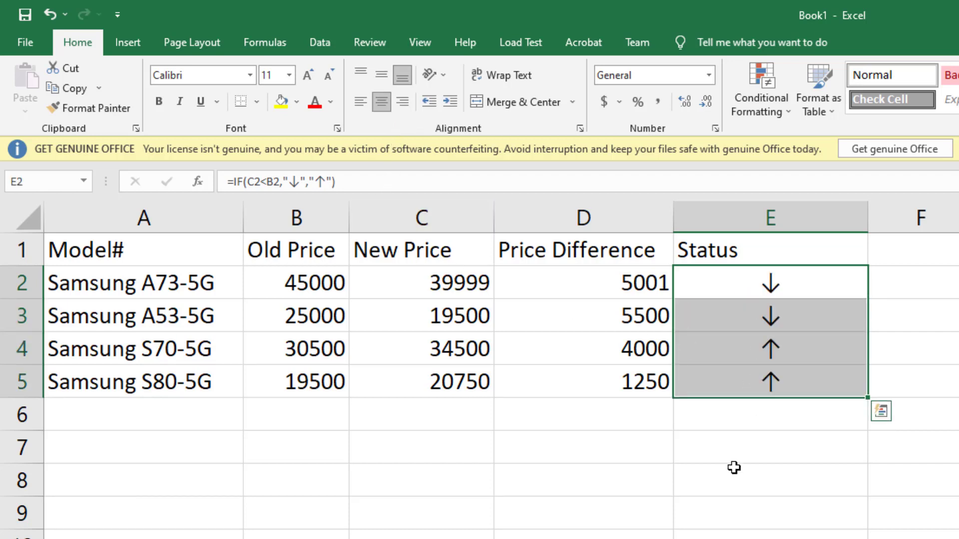
pyautogui.click(764, 474)
# Display the formula in D2 as text by putting an apostrophe before =ABS(B2-C2).
pyautogui.click(802, 276)
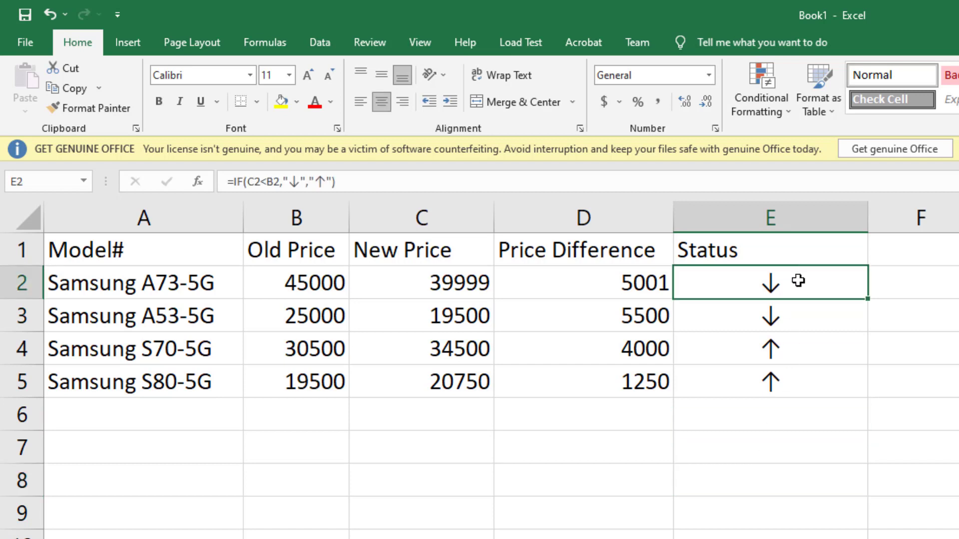
pyautogui.click(624, 294)
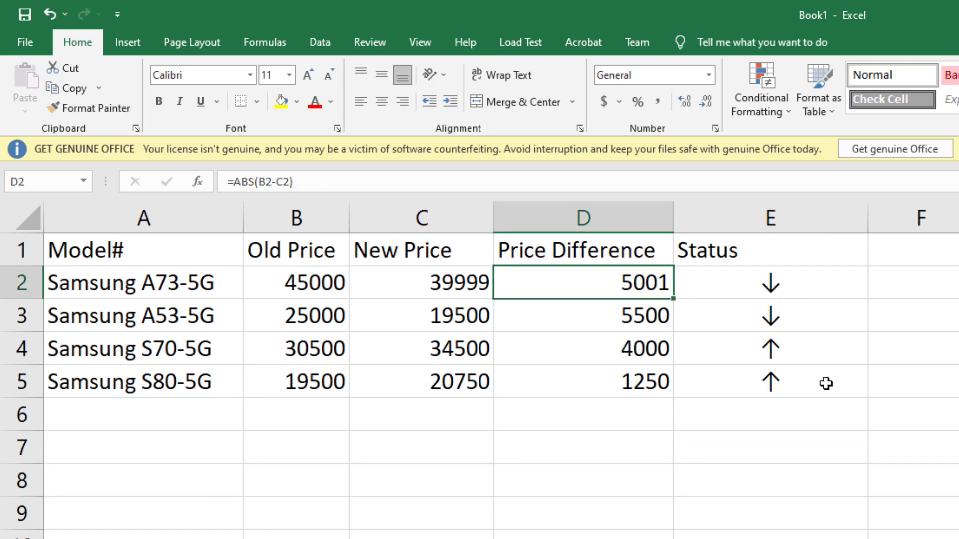
pyautogui.doubleClick(620, 283)
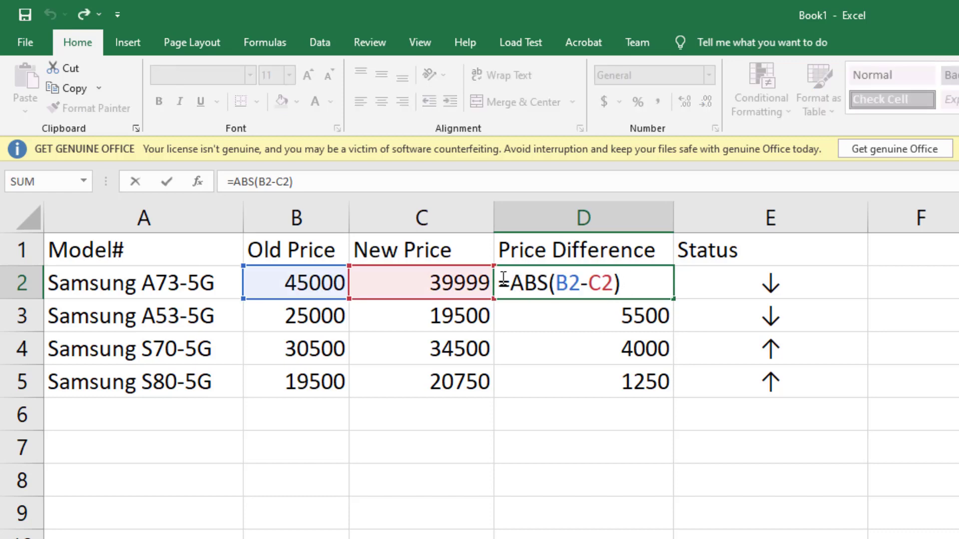
pyautogui.write("'")
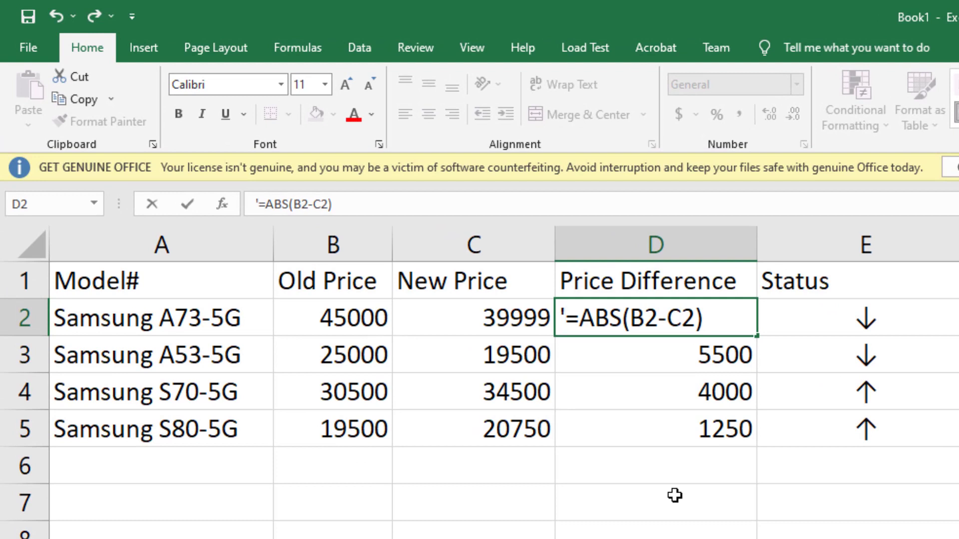
pyautogui.press('Return')
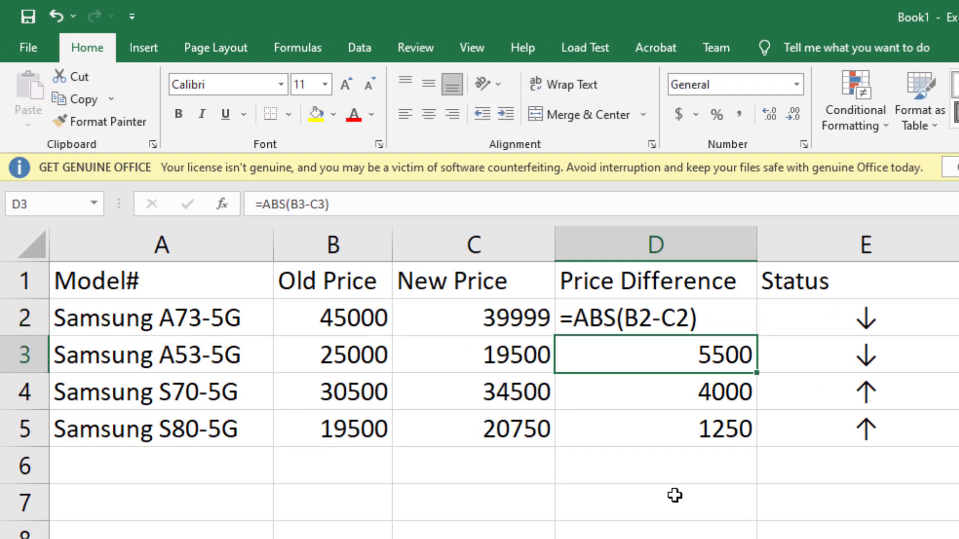
pyautogui.click(720, 324)
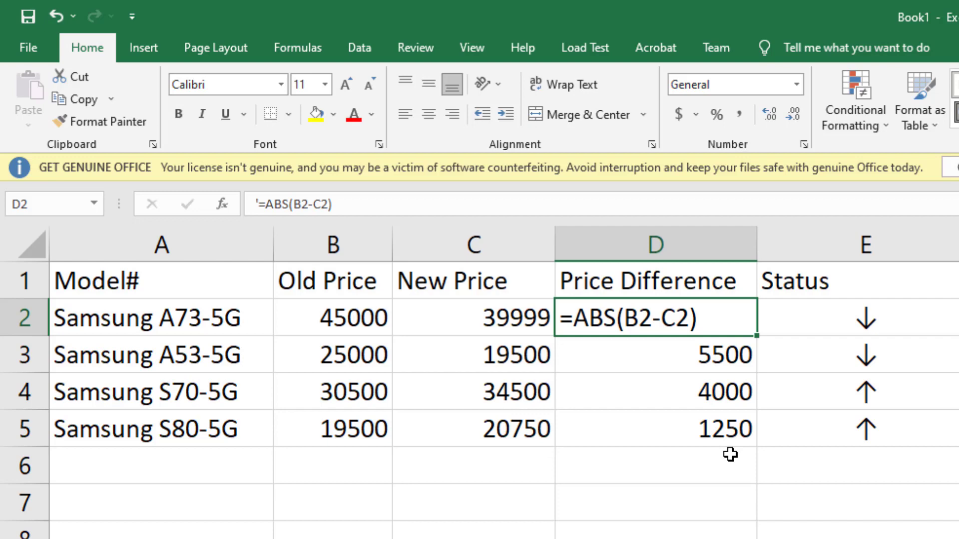
# Display the IF formula in E2 as text with a leading apostrophe and widen column E to fit it.
pyautogui.click(907, 309)
pyautogui.doubleClick(910, 309)
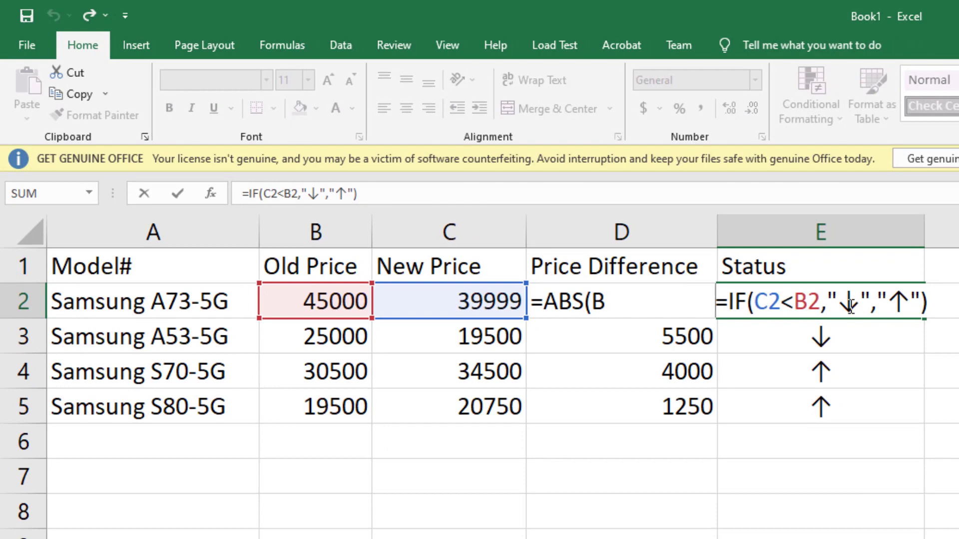
pyautogui.press('Return')
pyautogui.click(940, 230)
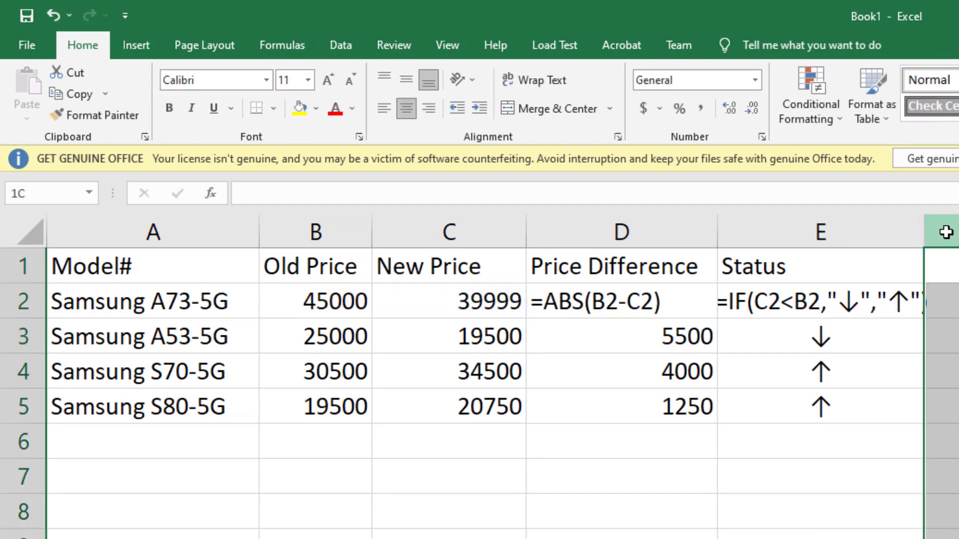
pyautogui.moveTo(924, 230); pyautogui.dragTo(958, 230)
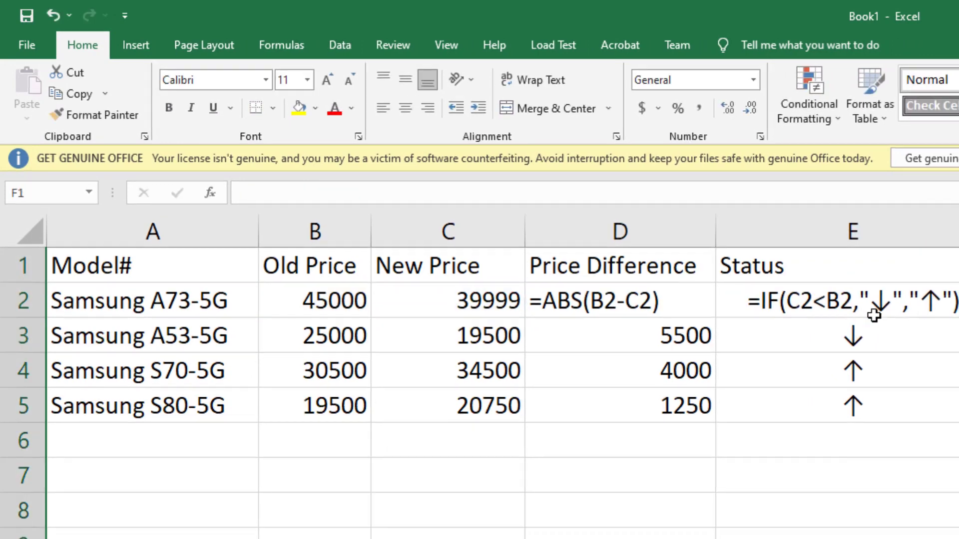
pyautogui.click(882, 305)
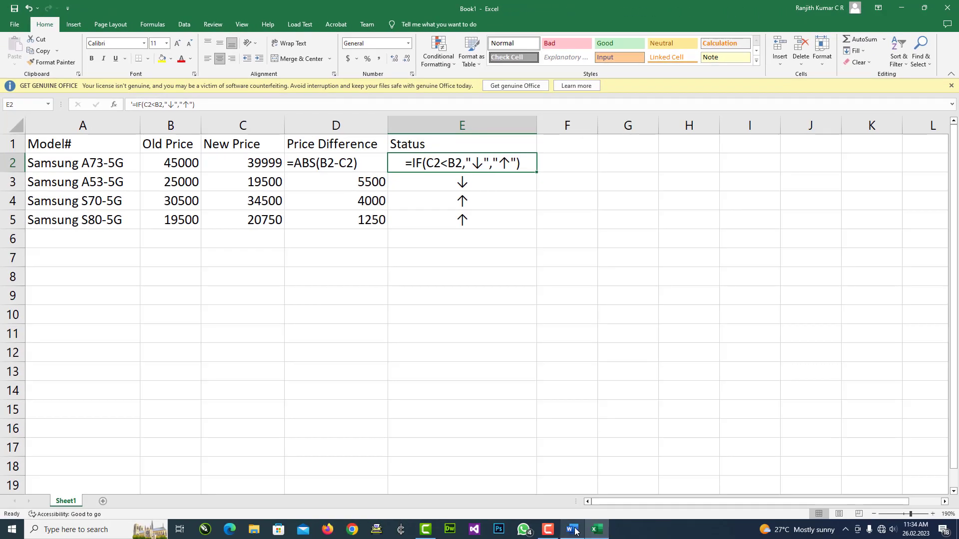
# Switch to the Word document, look over its two smiley symbols, and return to the Excel workbook.
pyautogui.click(573, 530)
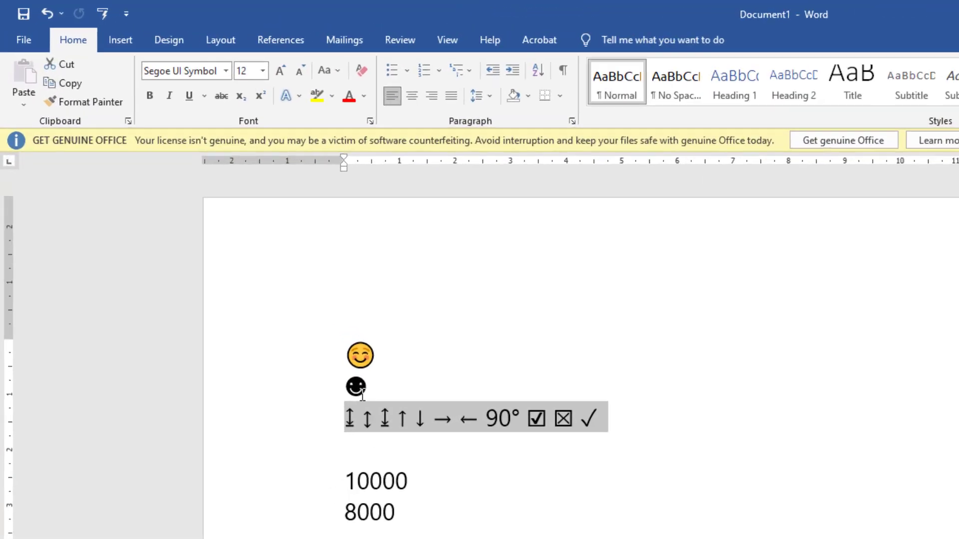
pyautogui.moveTo(216, 222); pyautogui.dragTo(247, 221)
pyautogui.moveTo(468, 418); pyautogui.dragTo(445, 421)
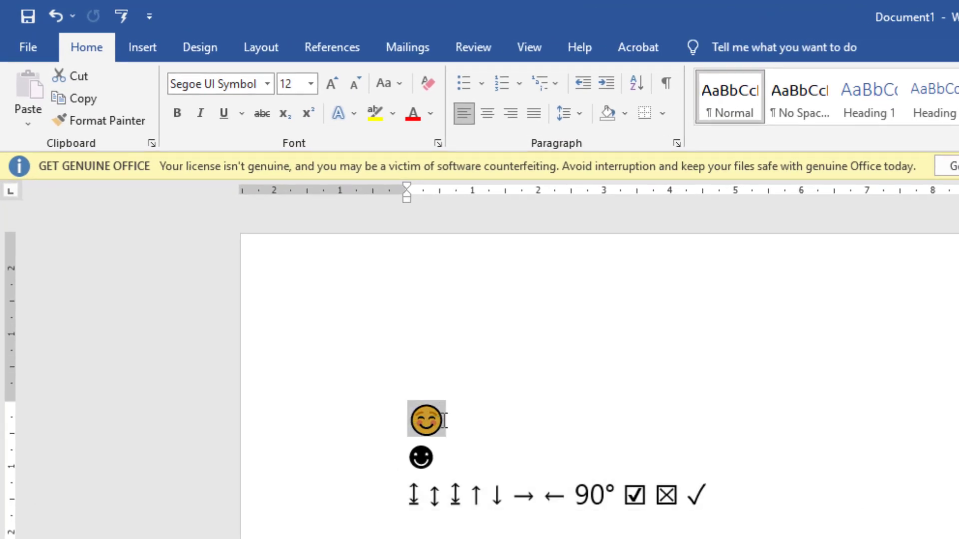
pyautogui.moveTo(439, 459); pyautogui.dragTo(411, 423)
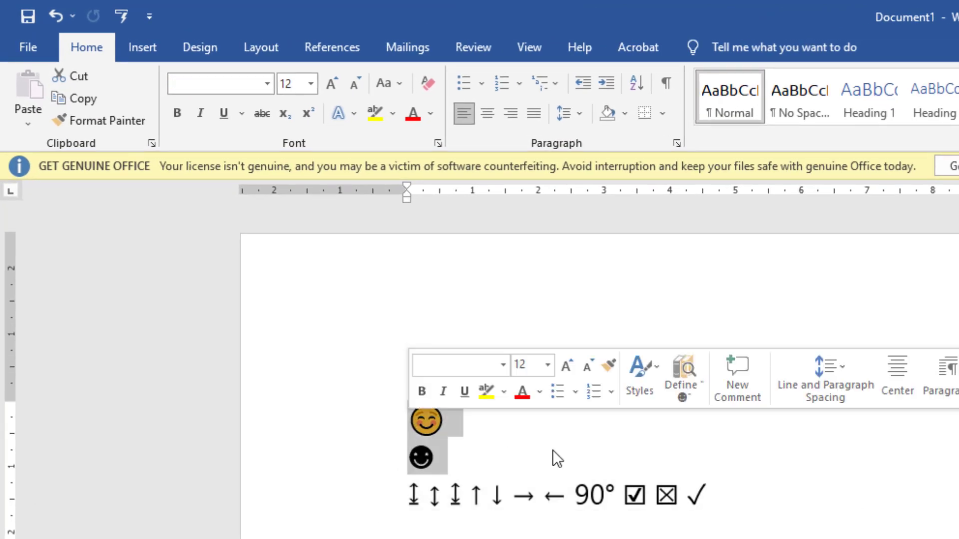
pyautogui.click(901, 8)
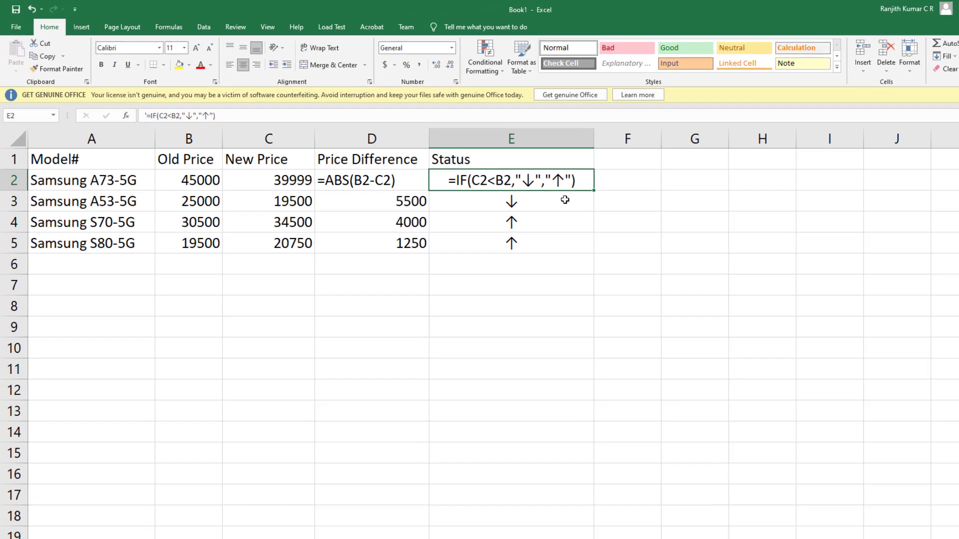
# Look over the finished table, comparing the formula text in D2 and E2 with the results in the rows beneath.
pyautogui.click(492, 182)
pyautogui.click(492, 220)
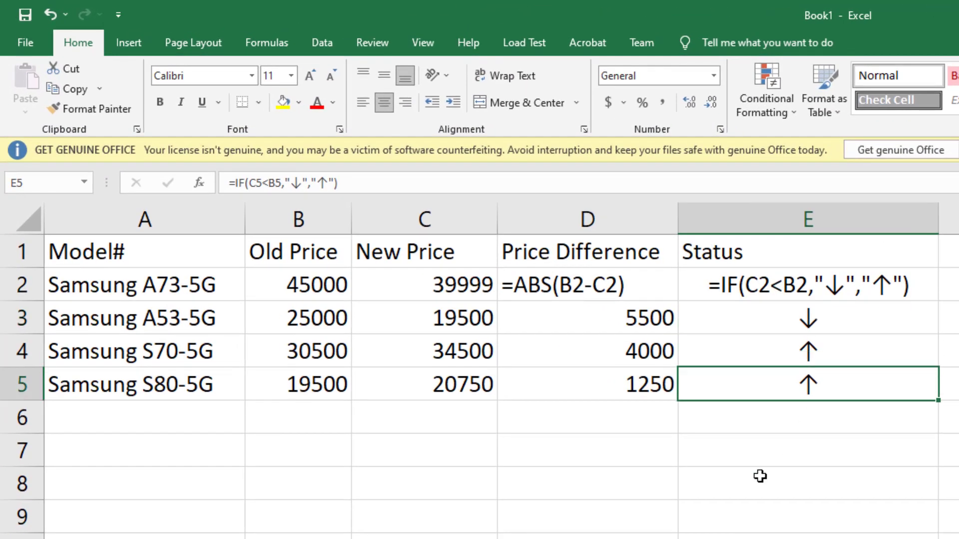
pyautogui.click(370, 270)
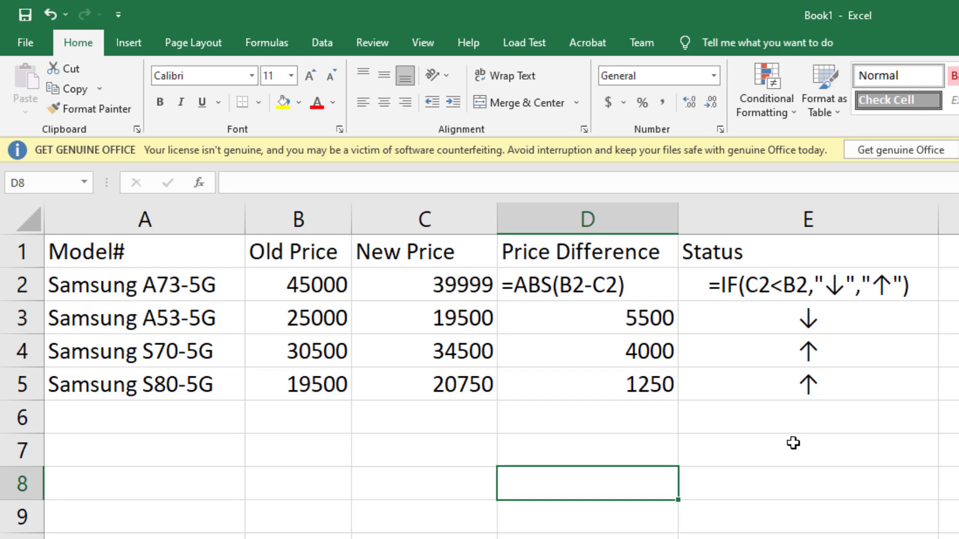
pyautogui.moveTo(794, 326); pyautogui.dragTo(749, 392)
pyautogui.click(664, 452)
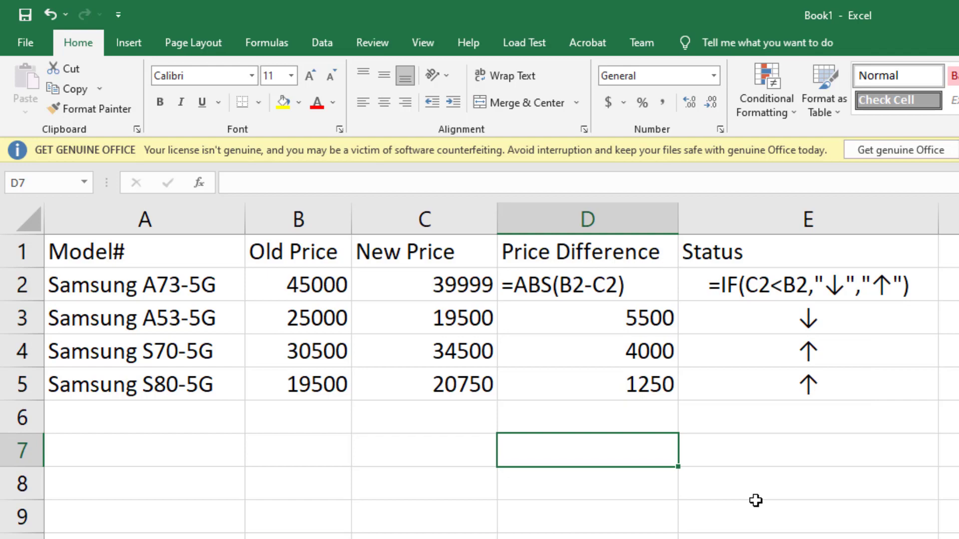